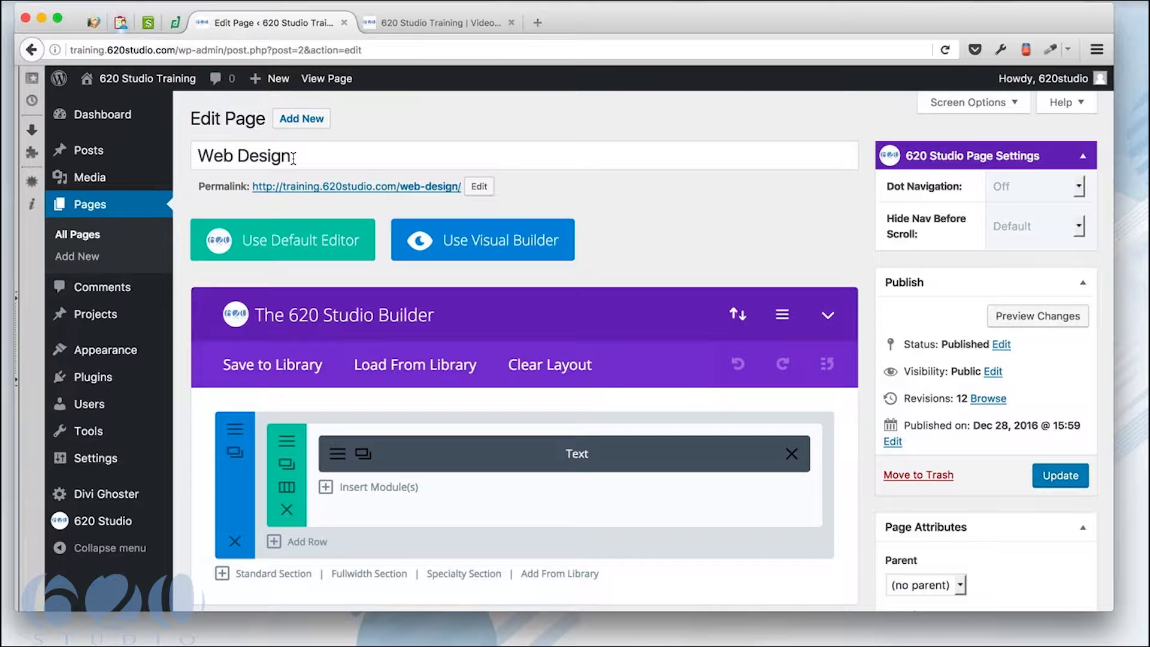
Examine the published Web Design page's text and image layout, and return to its page editor.
left_click(428, 24)
left_click(580, 109)
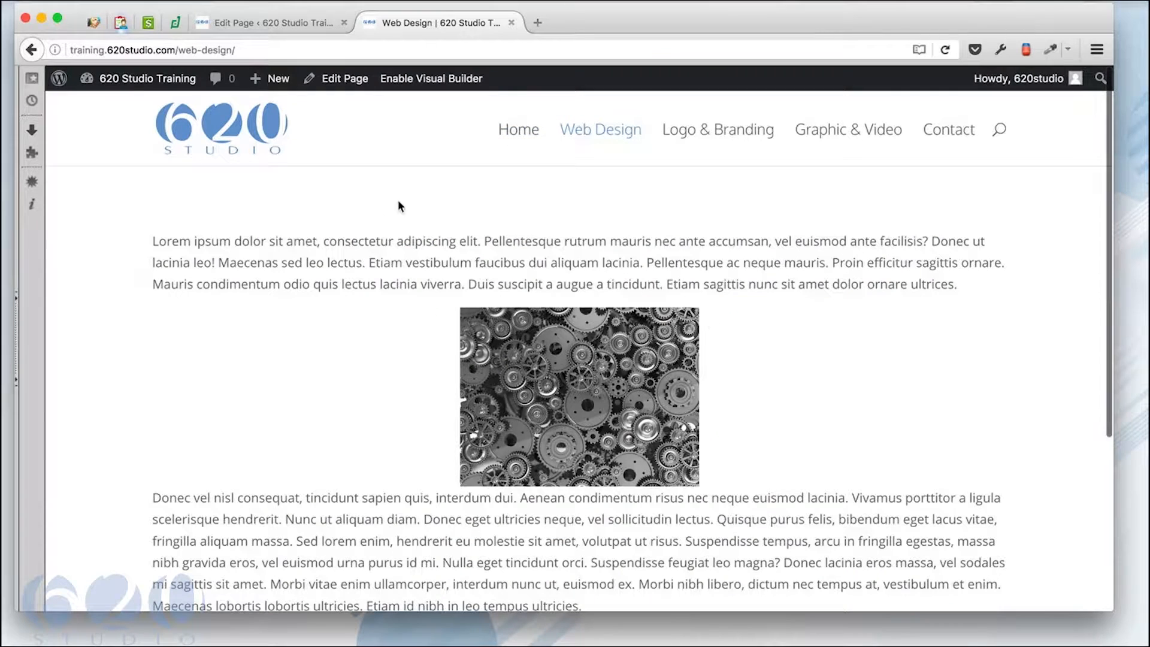
scroll(526, 411, "down", 3)
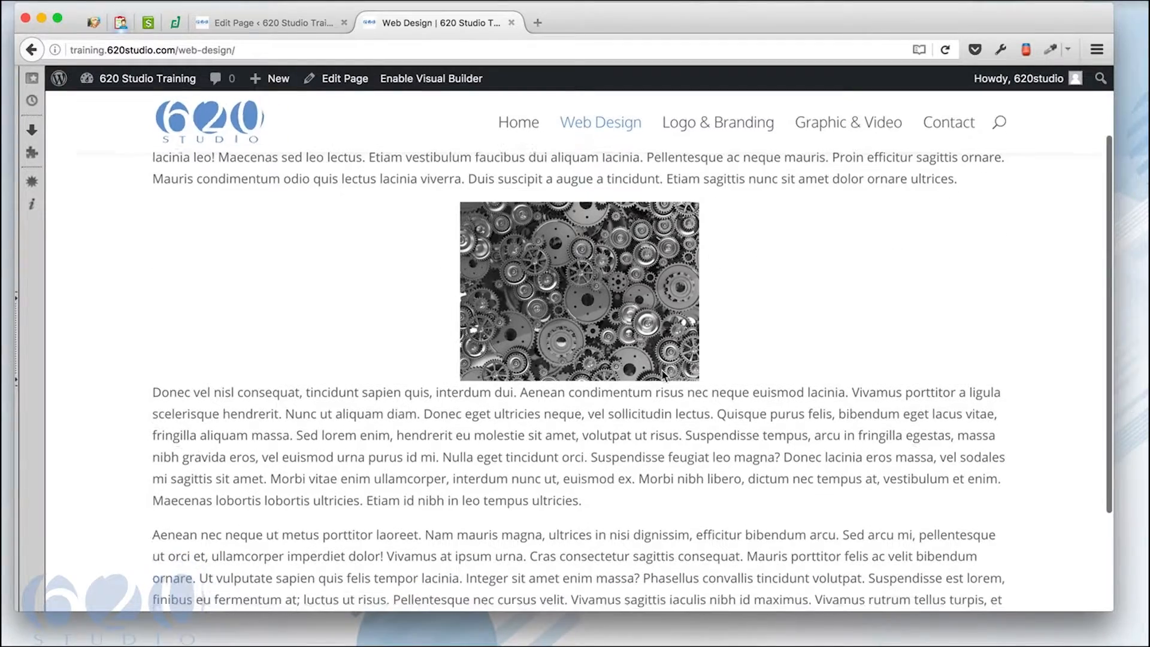
scroll(384, 419, "down", 5)
scroll(383, 418, "up", 10)
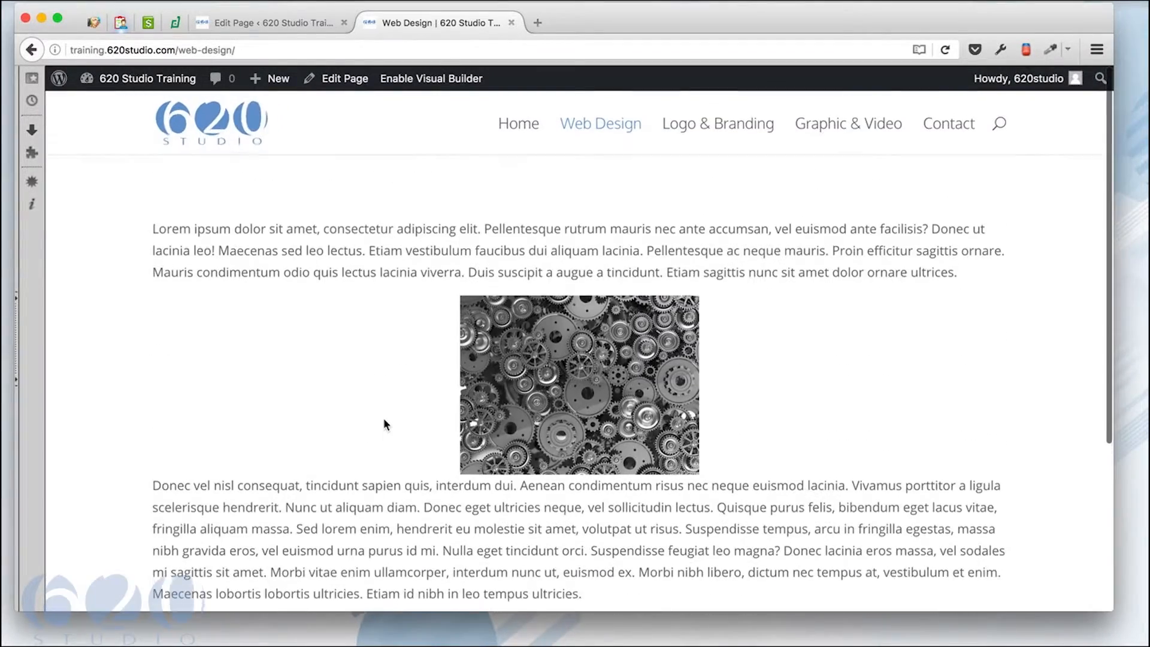
left_click(295, 13)
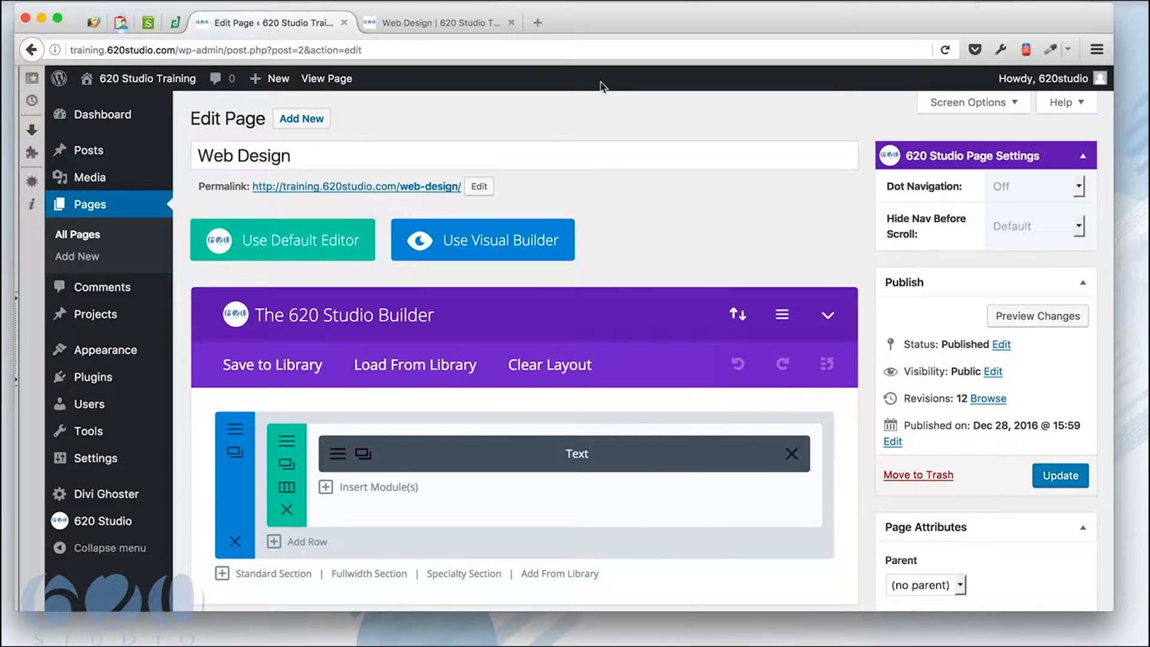
left_click(476, 25)
left_click(286, 20)
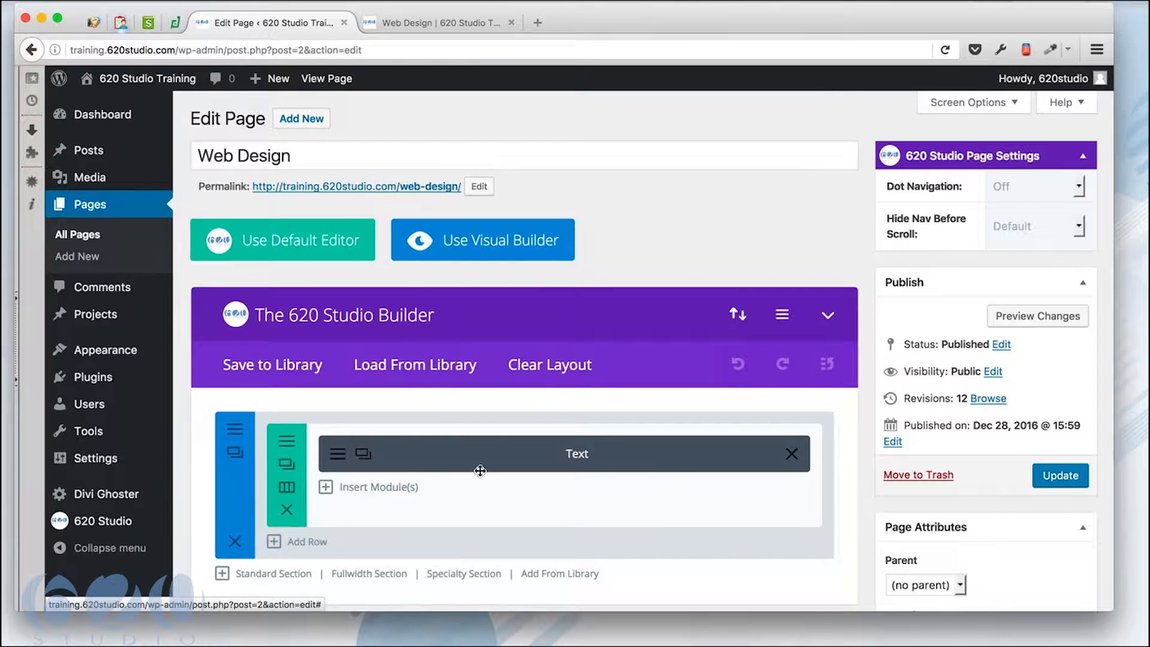
Open the Text module's settings and view the paragraph and heading format options of its content editor.
left_click(339, 455)
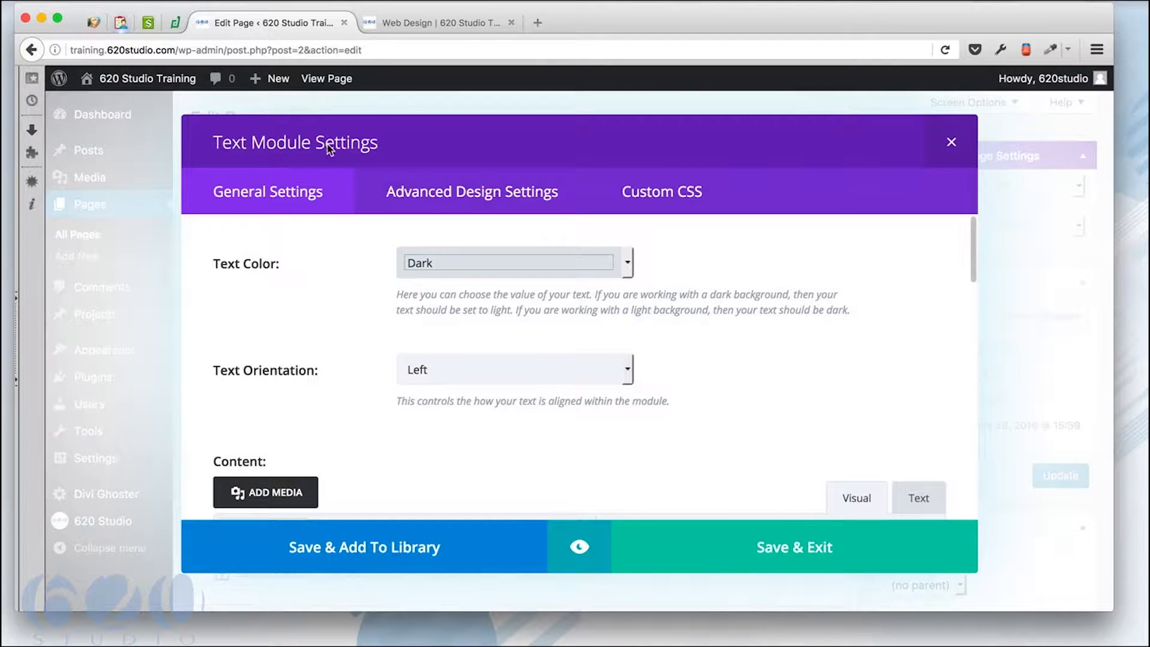
scroll(397, 368, "down", 10)
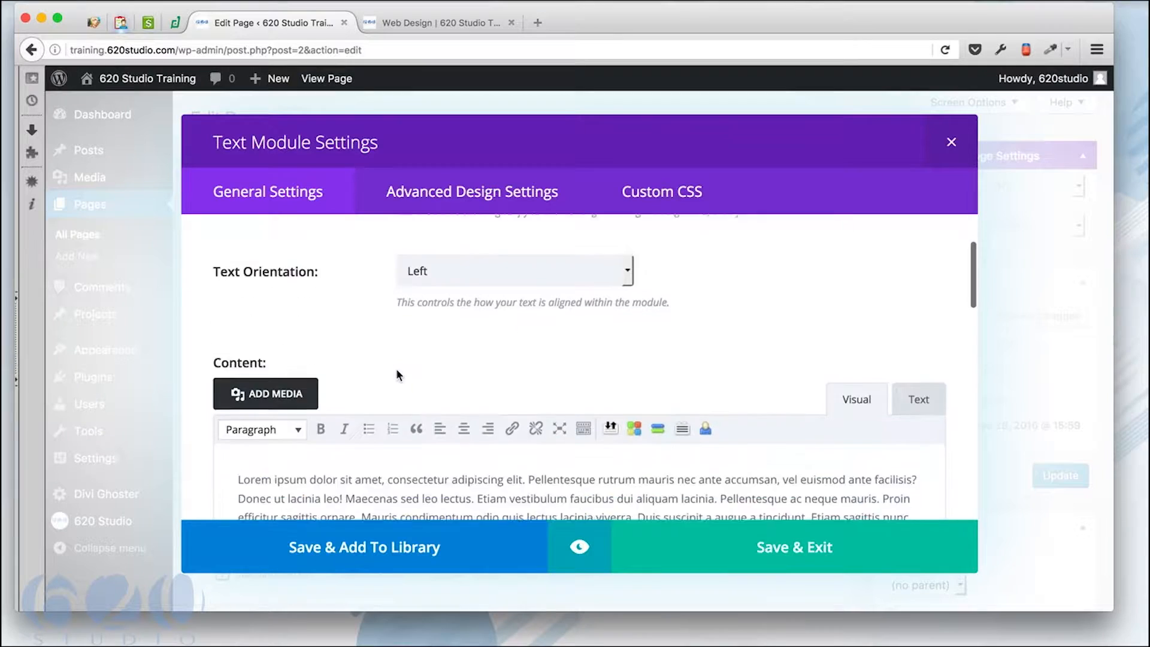
scroll(397, 369, "up", 10)
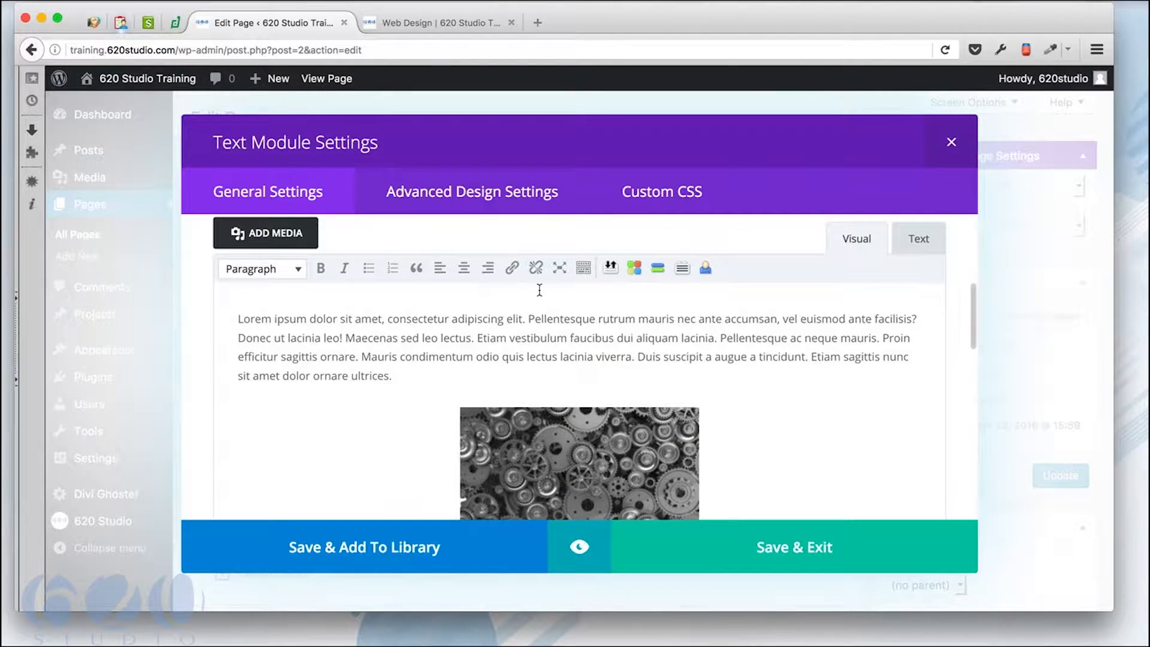
scroll(539, 288, "up", 1)
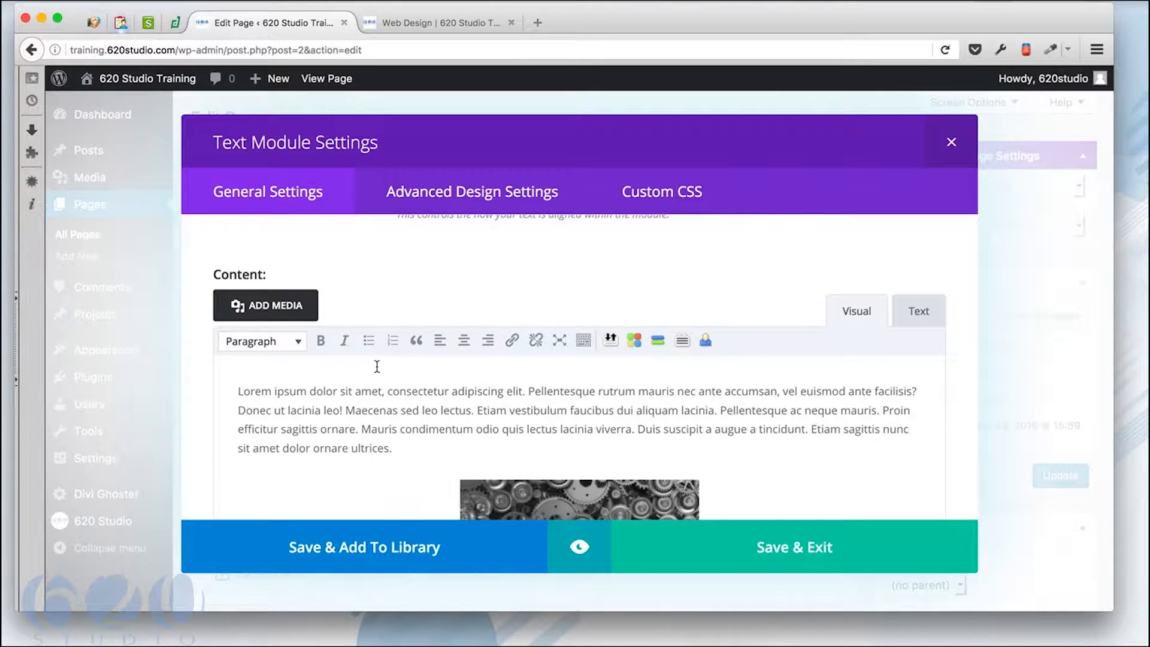
left_click(296, 342)
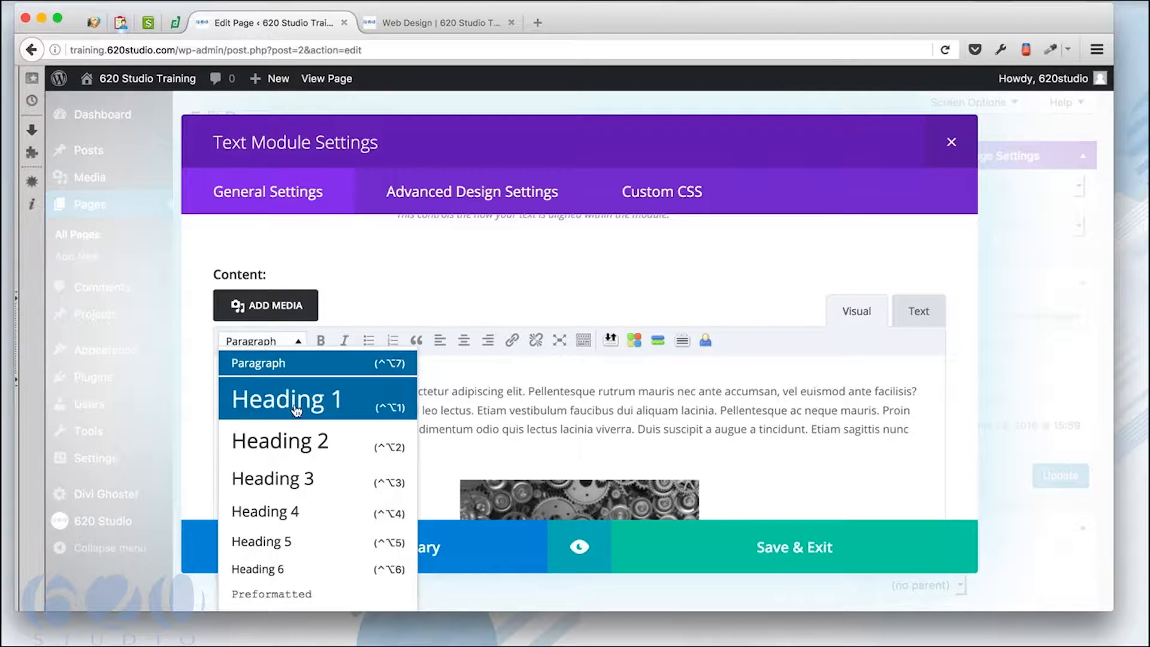
left_click(360, 308)
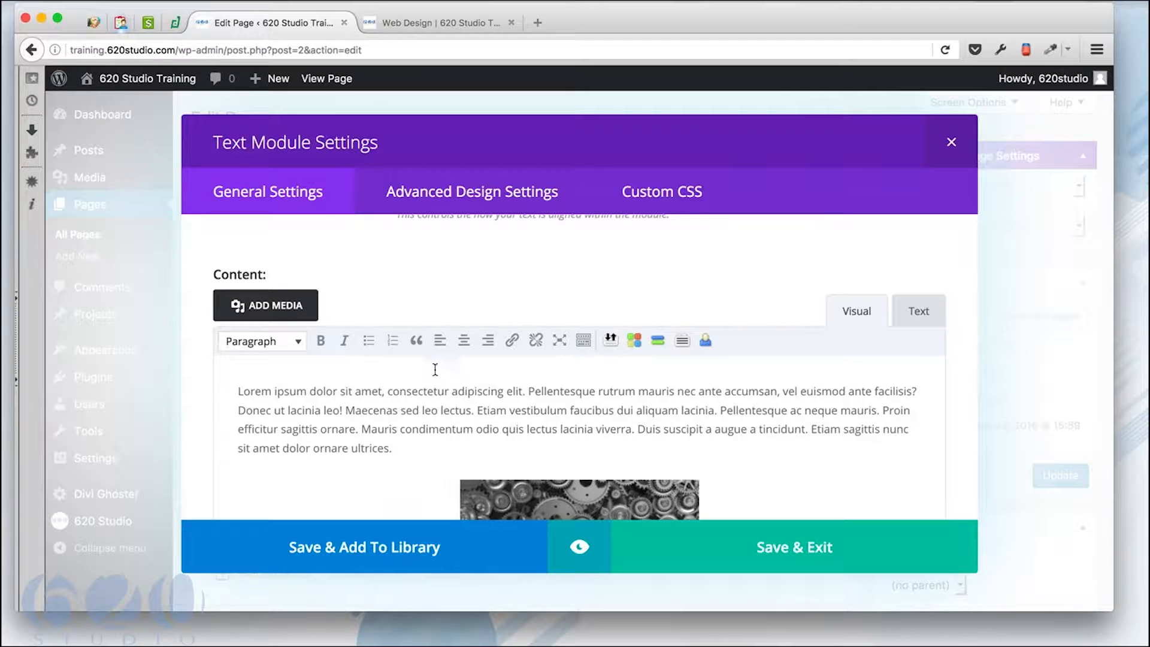
Examine the content editor's formatting tools together with the first paragraph and the gears image below it.
scroll(540, 444, "down", 2)
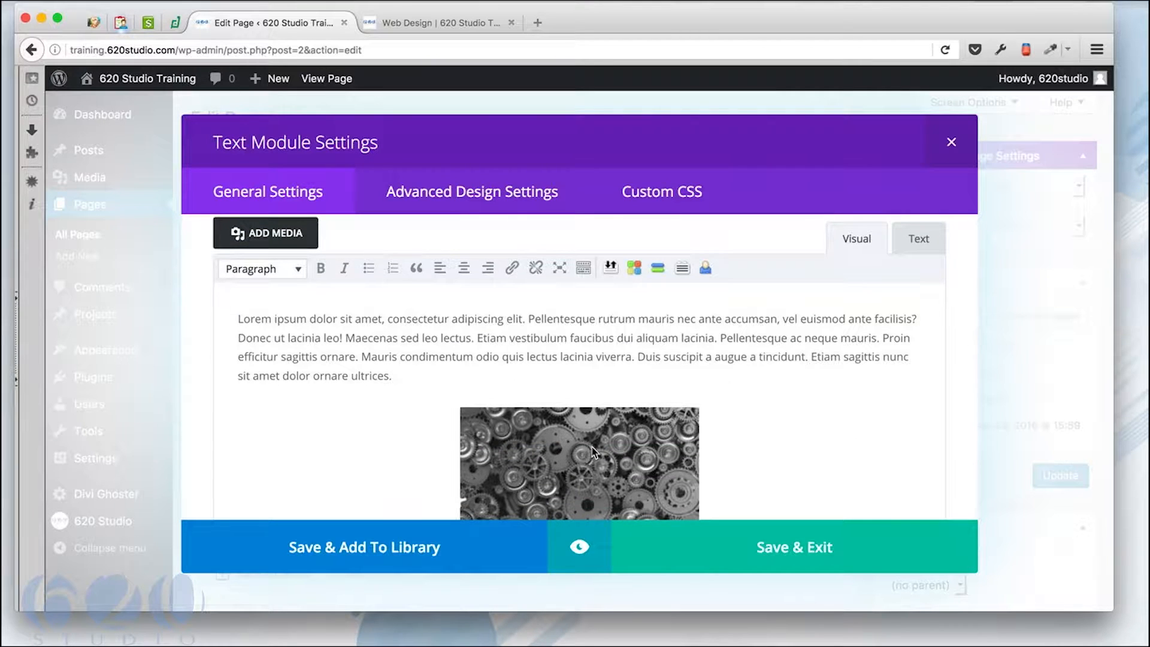
scroll(512, 408, "up", 2)
scroll(512, 407, "down", 2)
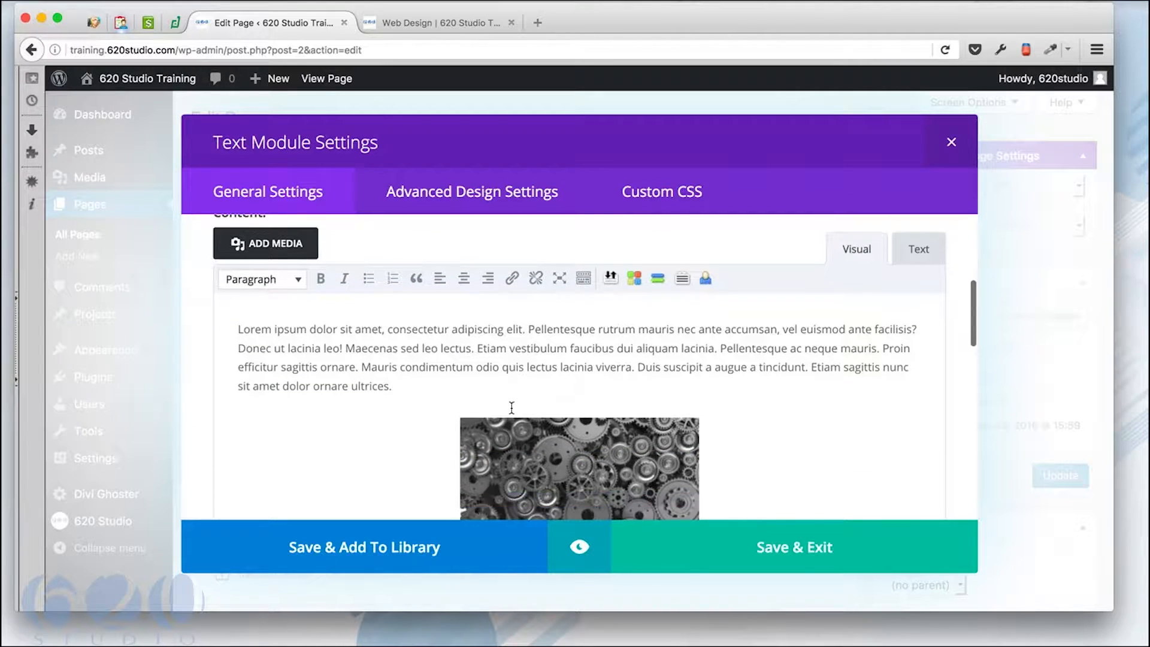
scroll(547, 422, "up", 3)
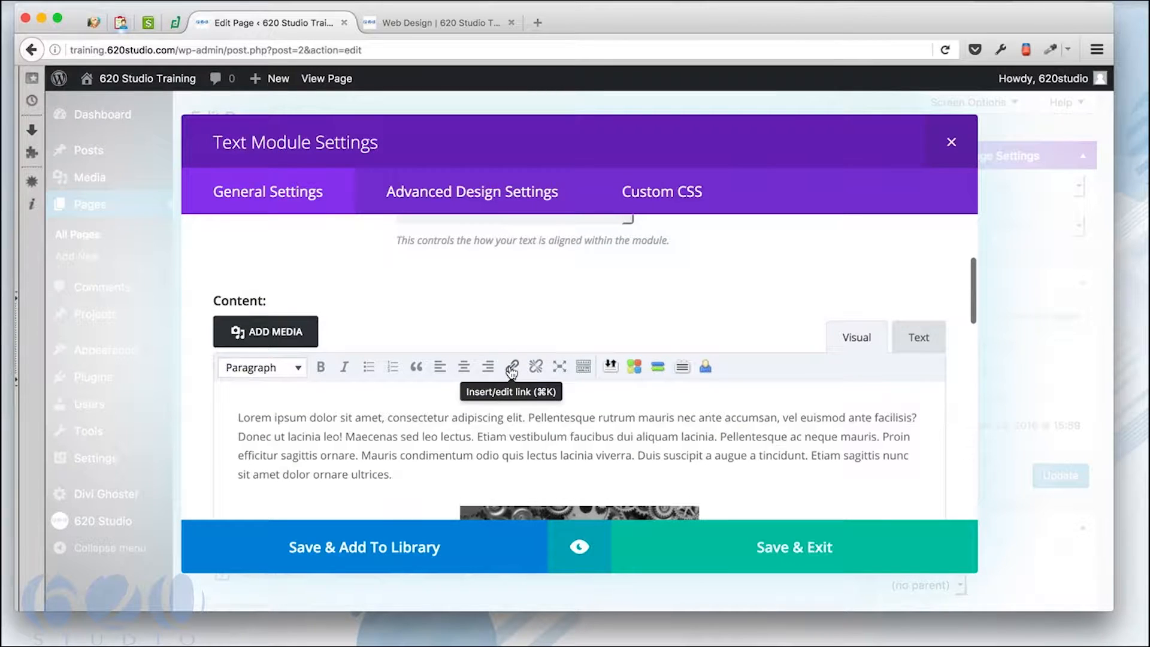
scroll(679, 416, "down", 1)
scroll(679, 417, "down", 2)
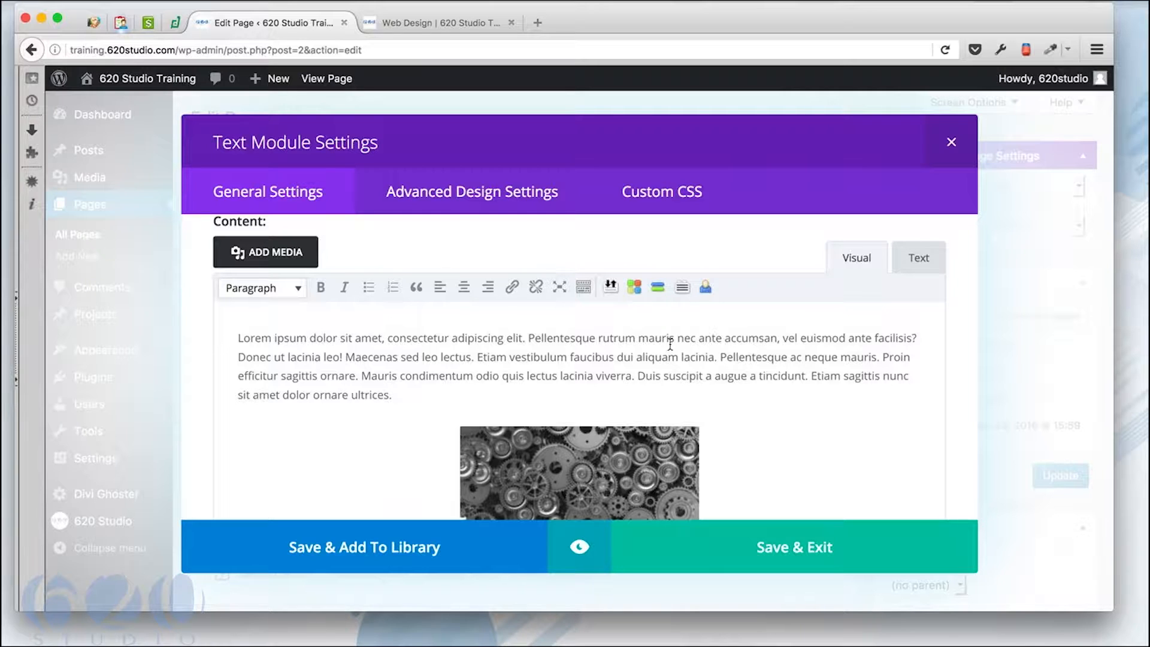
scroll(710, 364, "up", 2)
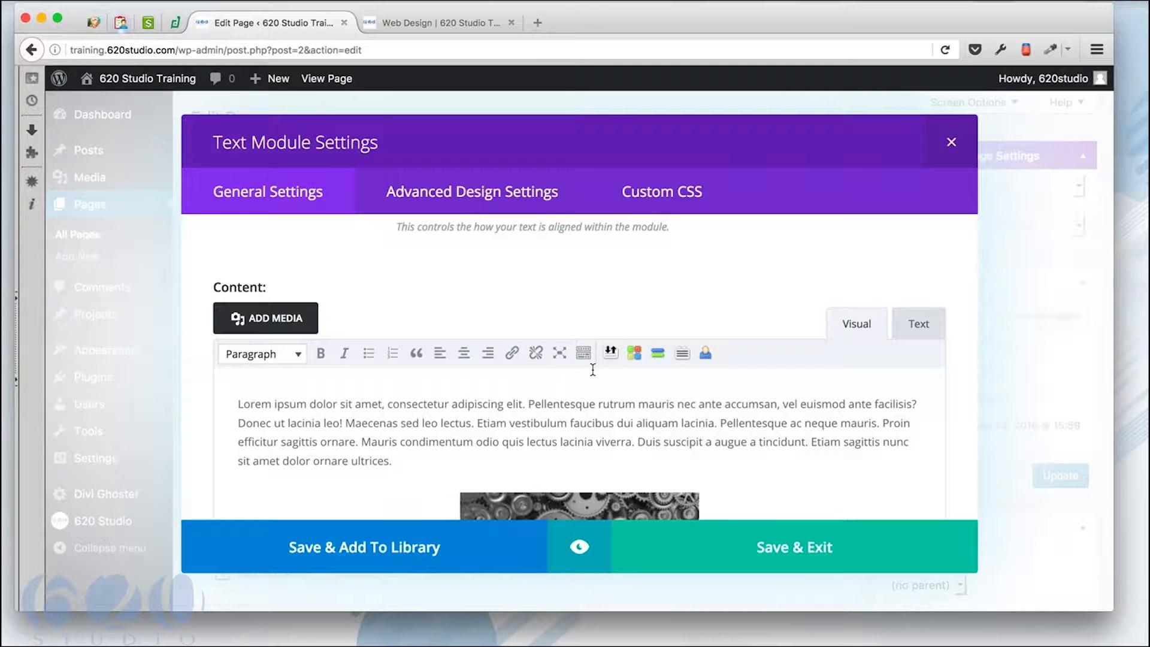
scroll(490, 416, "up", 3)
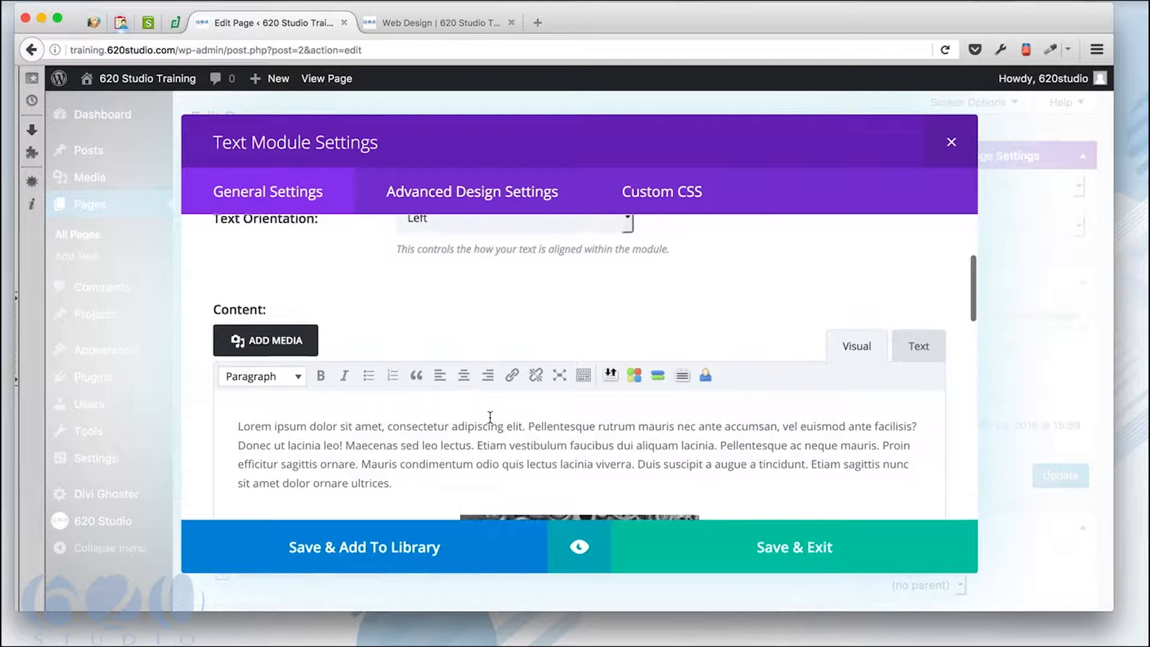
scroll(490, 416, "down", 4)
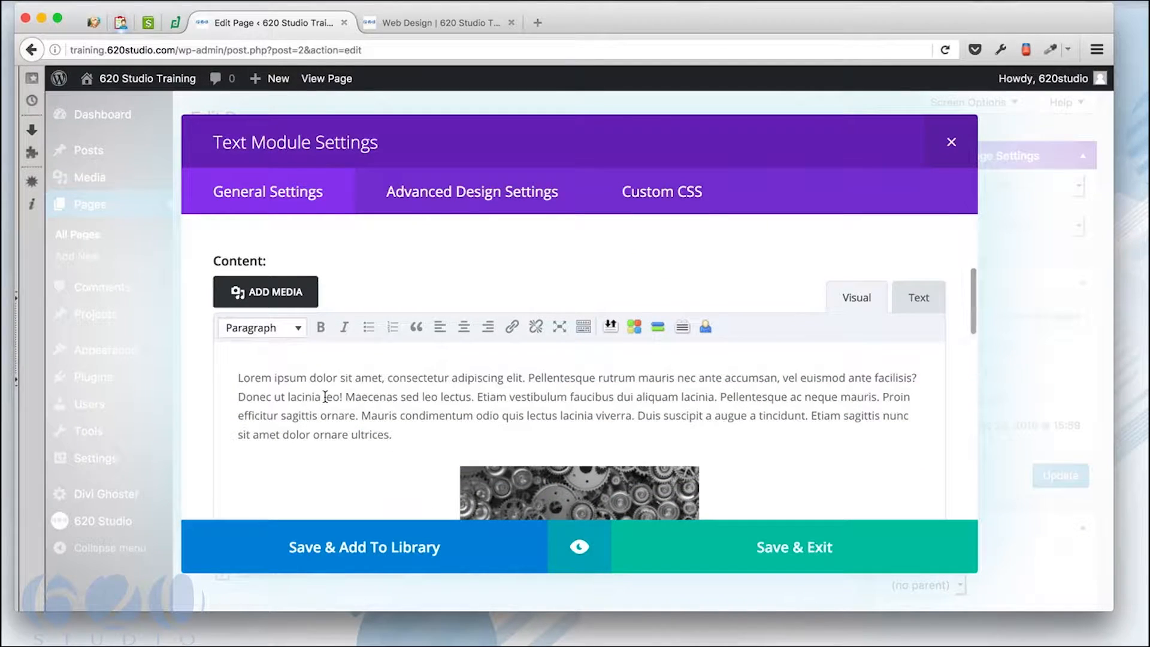
Reopen the Web Design page from the page list and open its Text module's settings.
scroll(325, 395, "left", 3)
scroll(324, 396, "down", 2)
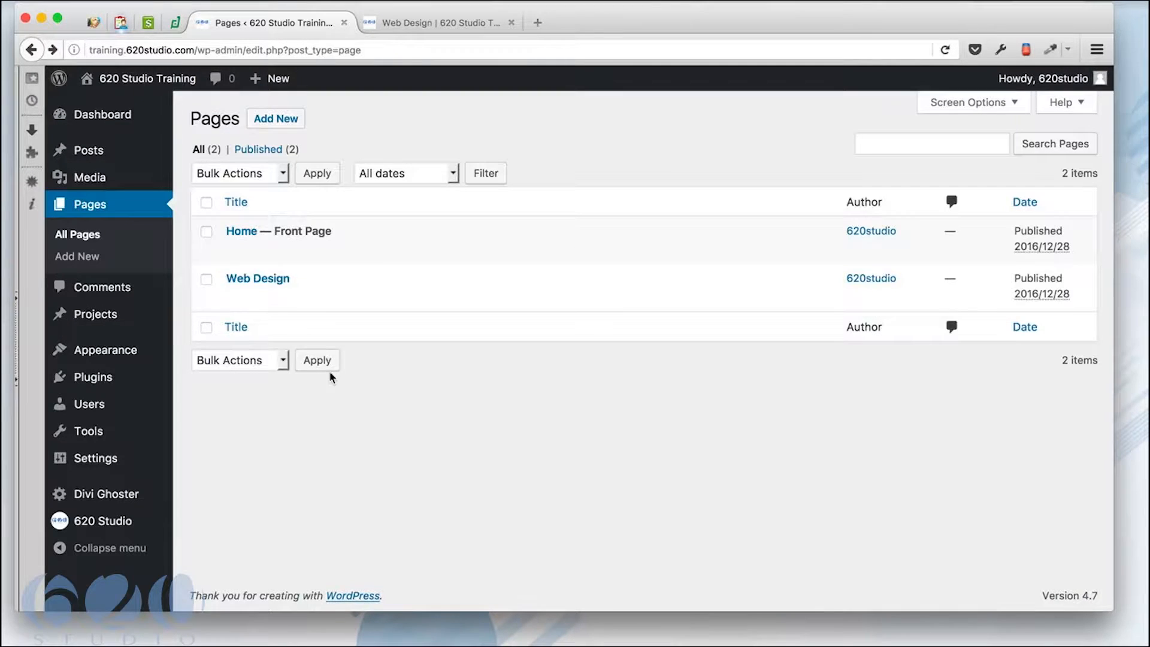
left_click(263, 279)
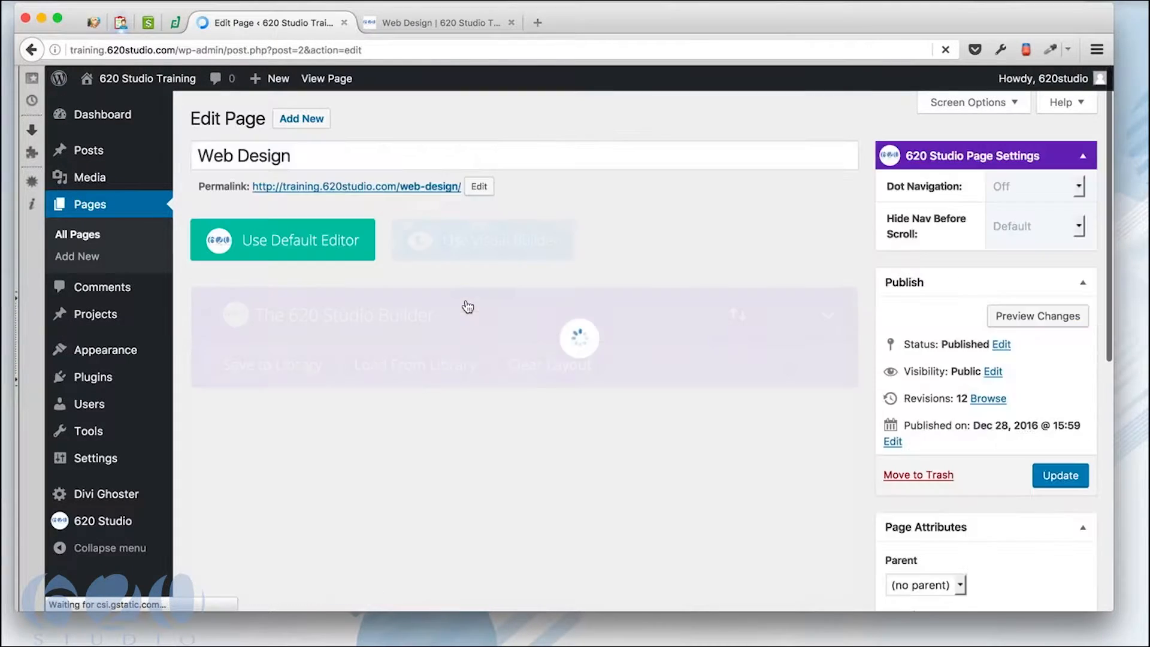
scroll(455, 336, "down", 5)
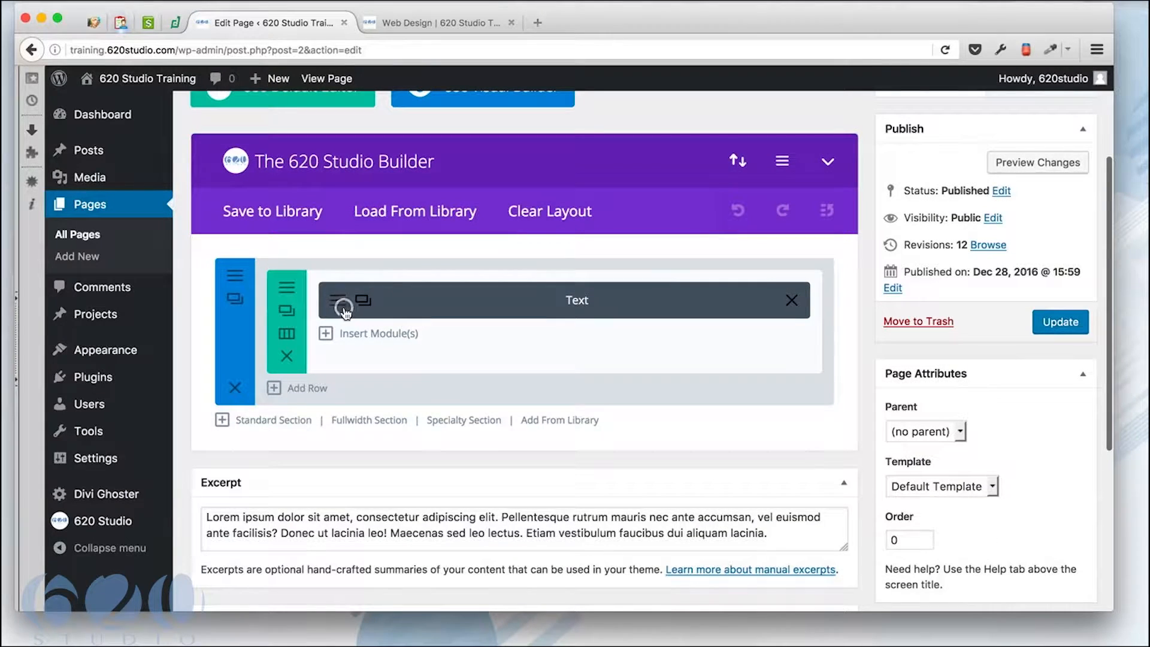
left_click(344, 308)
Examine the Text module's whole content, from the first paragraph past the gears image to the last paragraph.
scroll(486, 409, "down", 5)
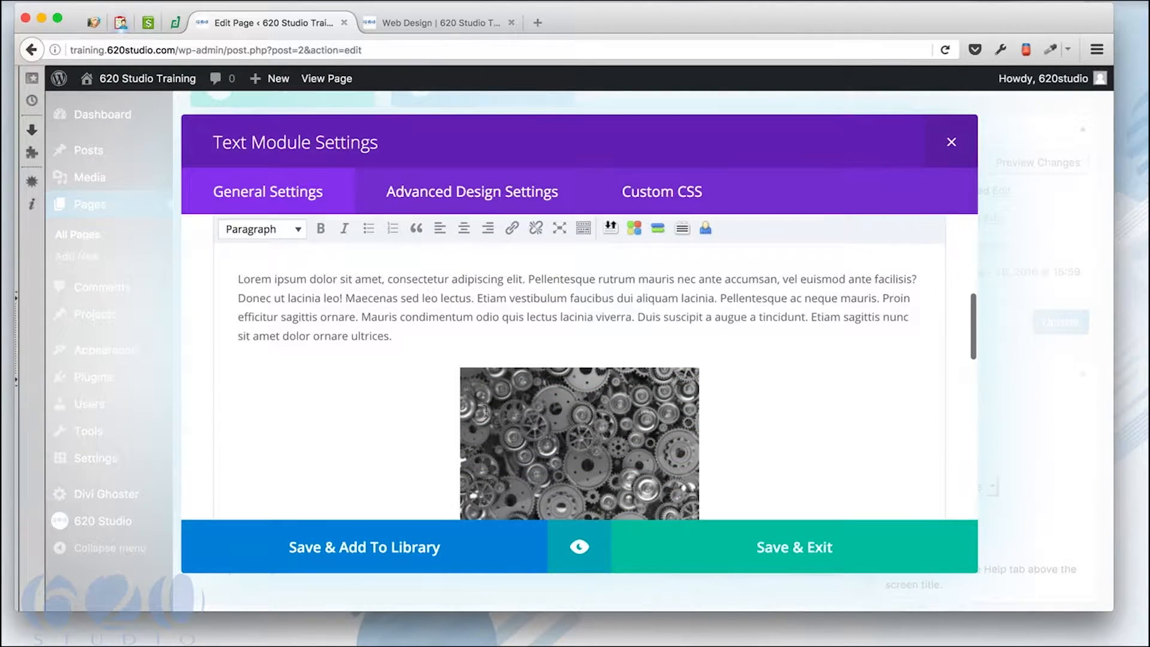
left_click(348, 298)
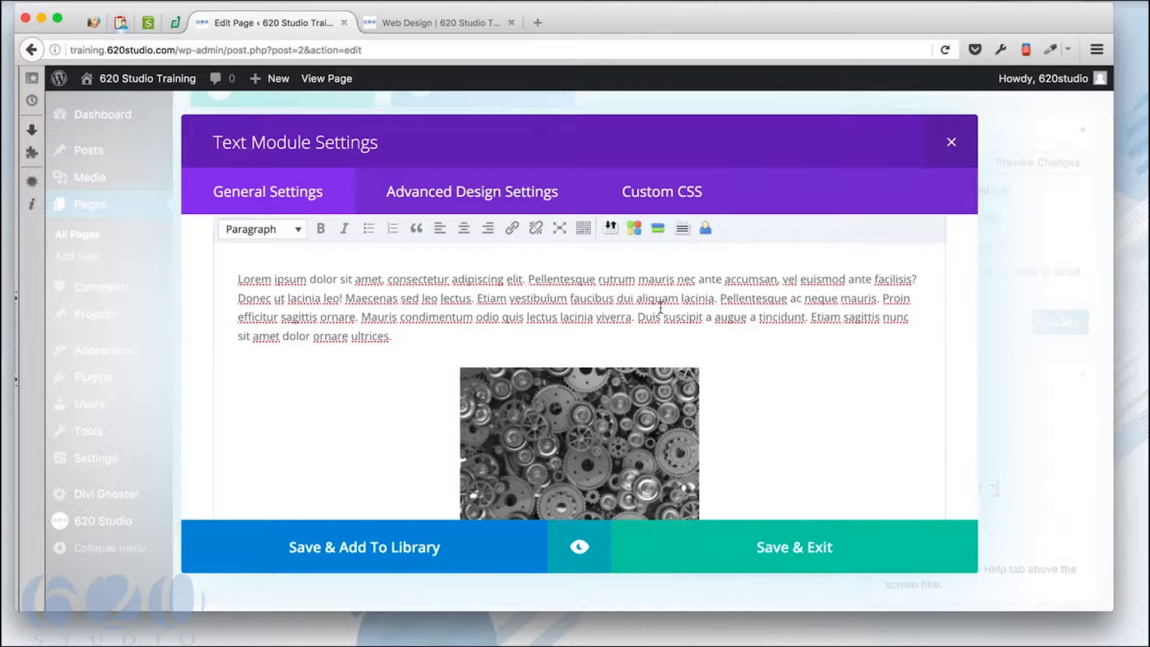
scroll(761, 388, "down", 5)
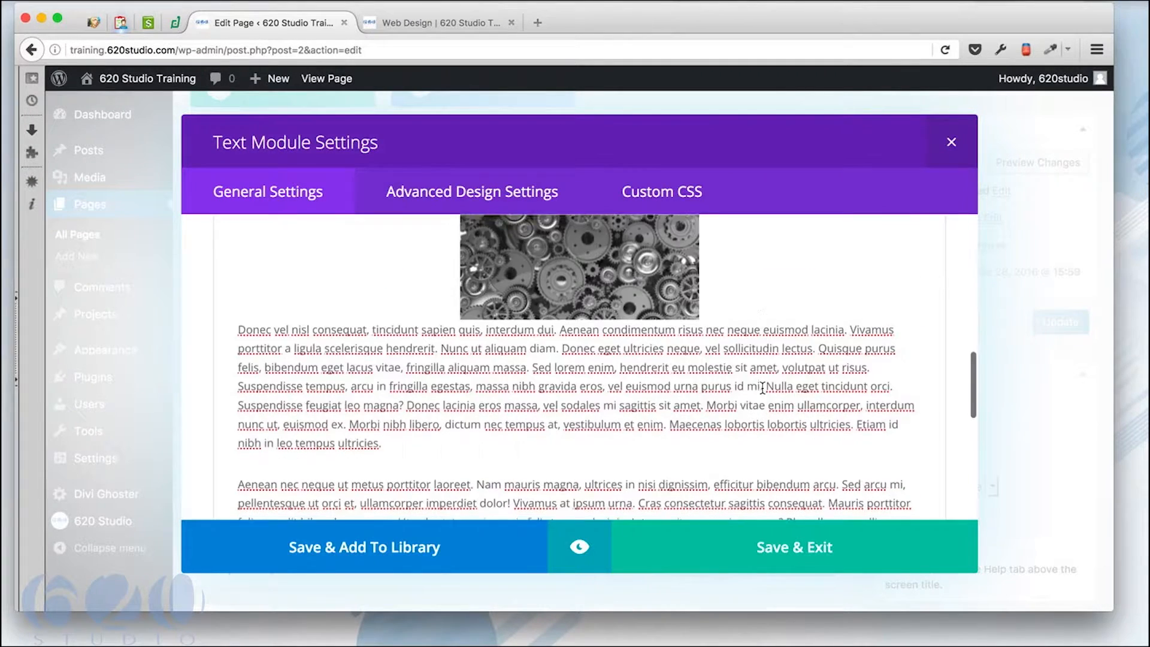
scroll(761, 387, "down", 1)
scroll(651, 372, "down", 3)
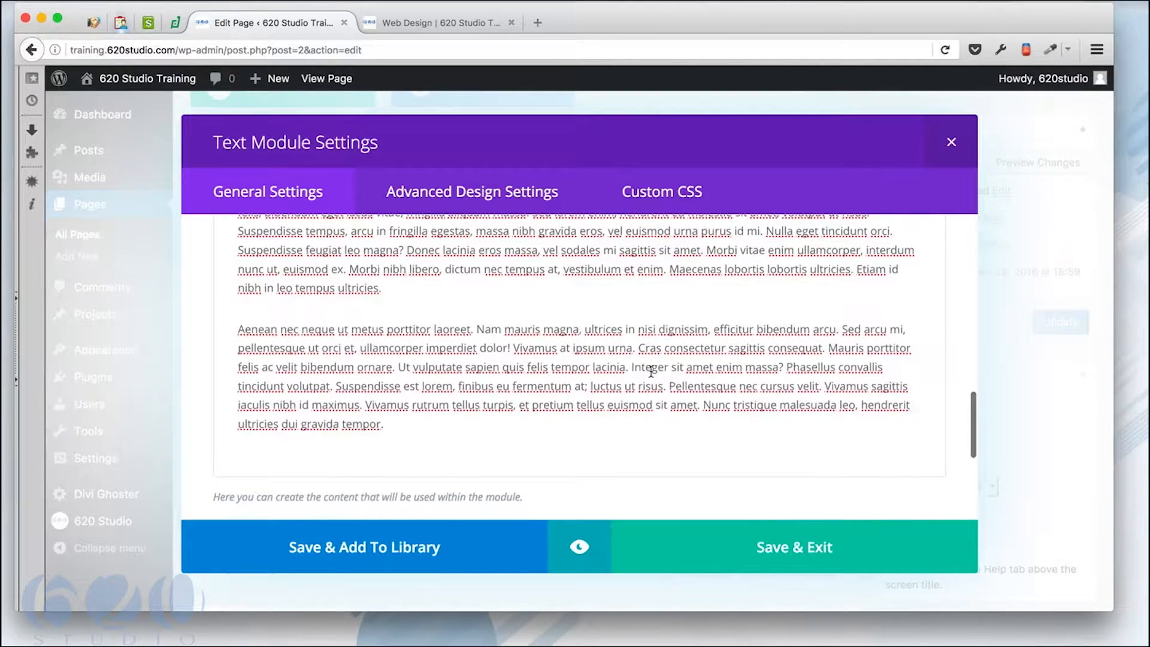
scroll(651, 371, "up", 8)
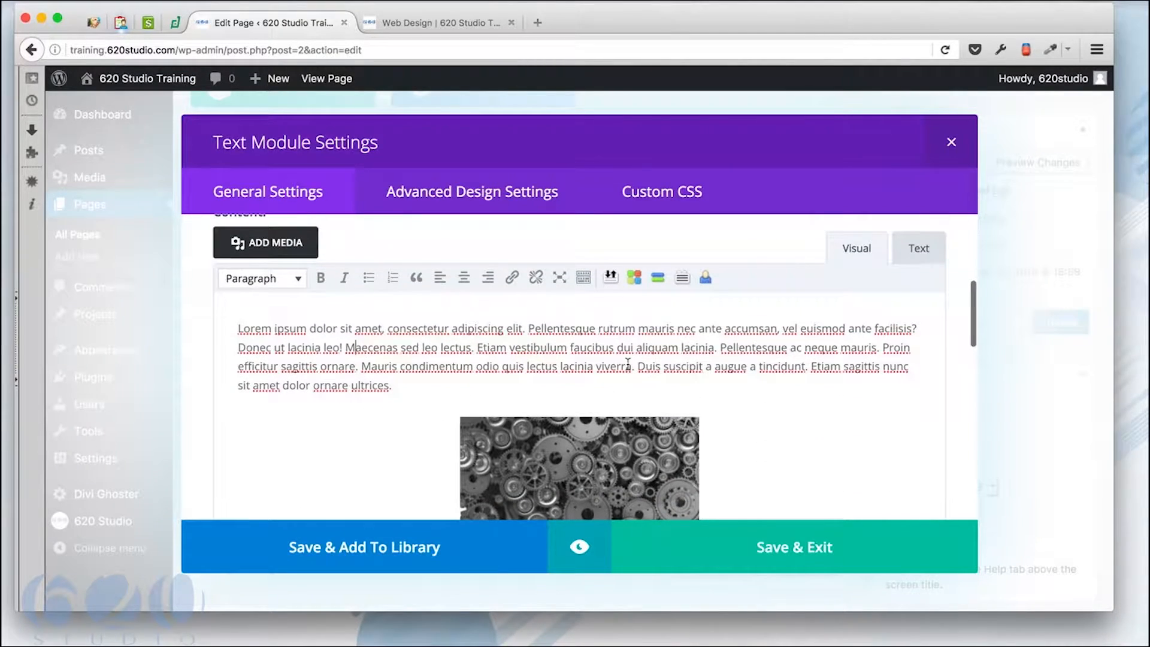
scroll(654, 362, "up", 3)
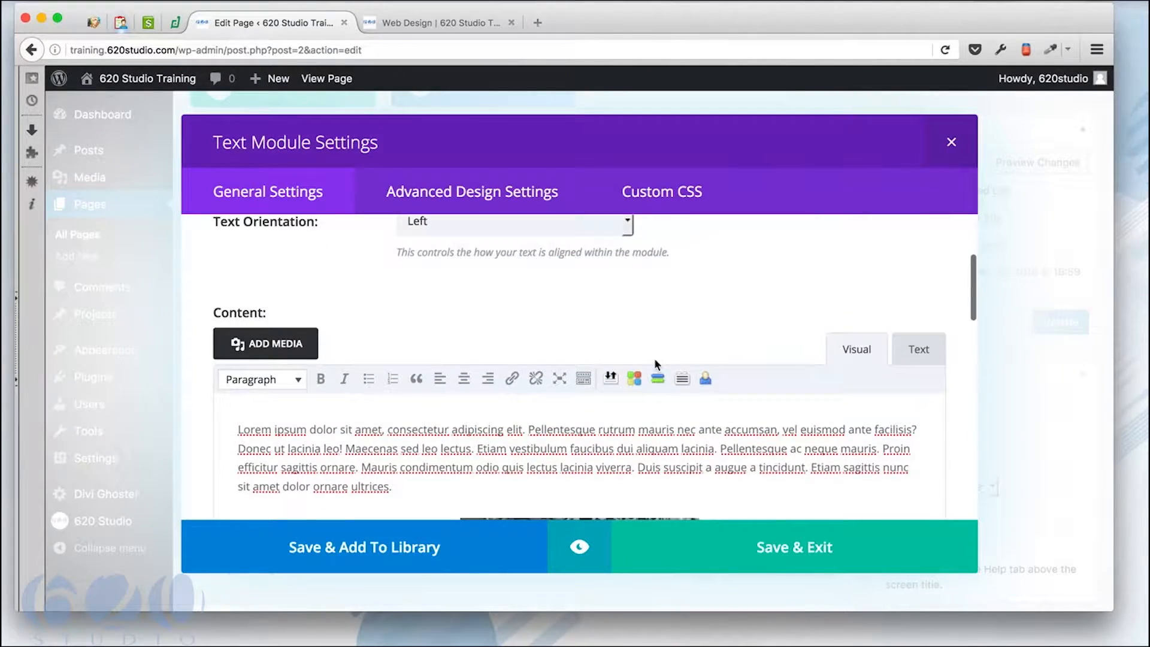
scroll(655, 362, "up", 3)
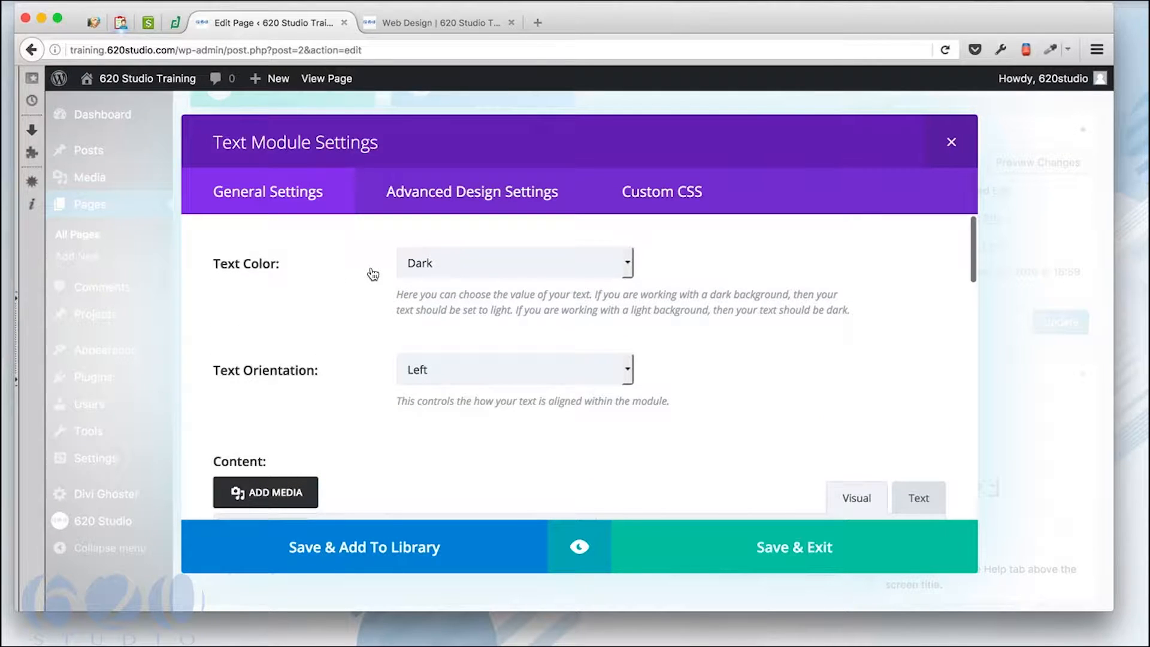
View the Text Orientation and Text Color choices of the Text module, and return to its content editor.
left_click(626, 372)
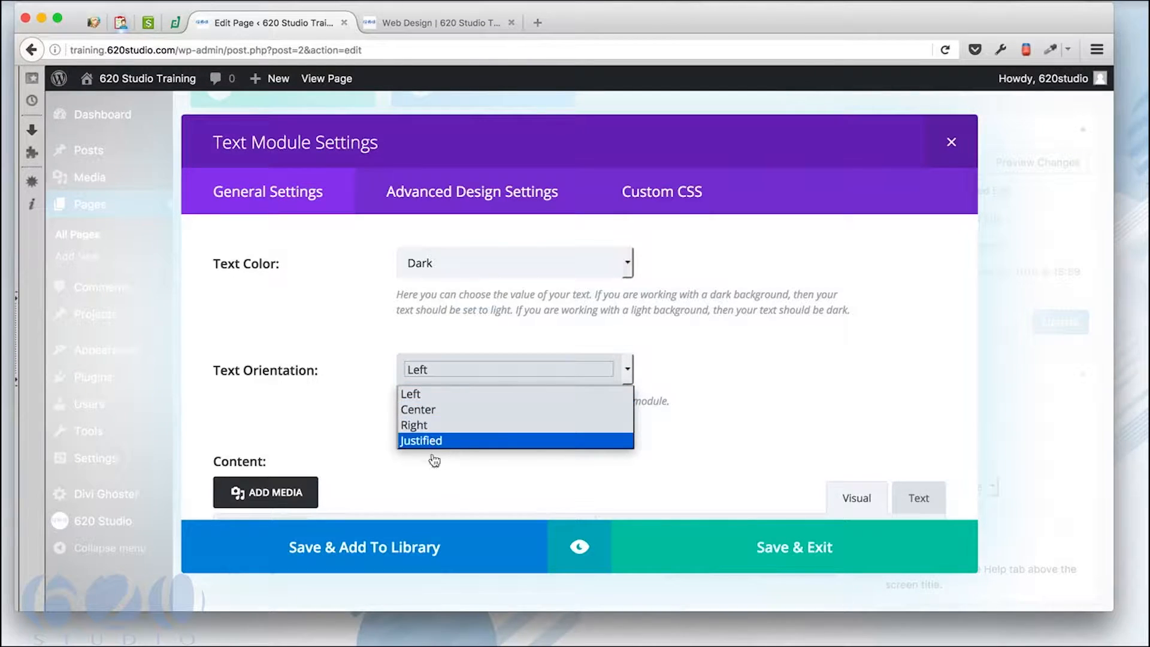
left_click(711, 373)
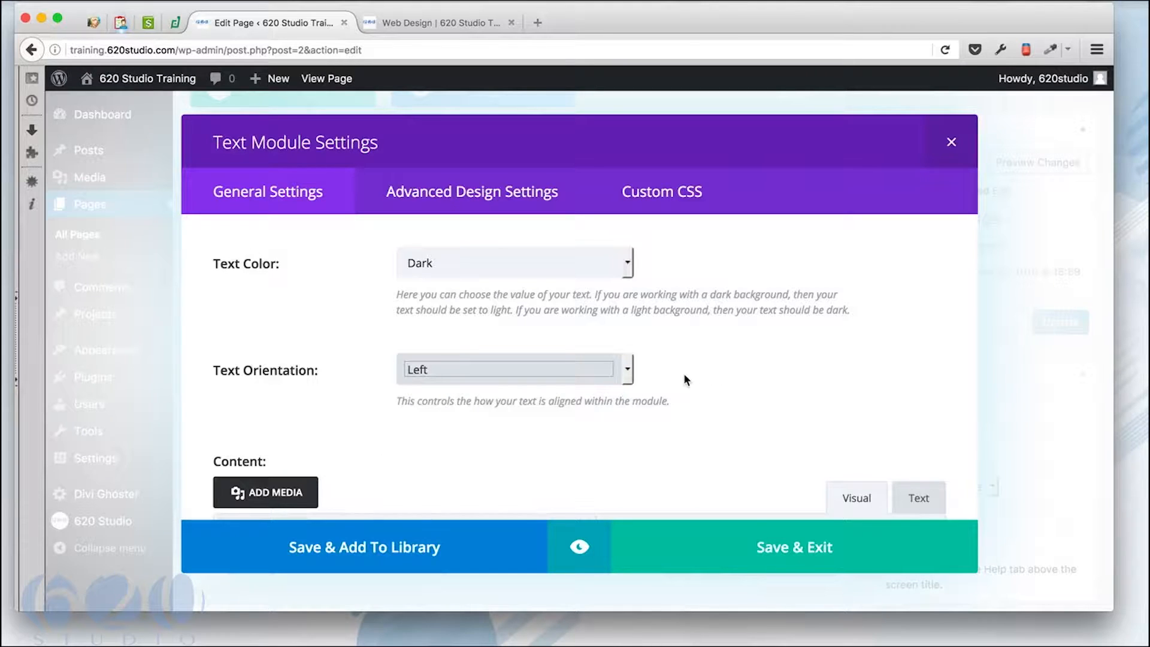
left_click(628, 265)
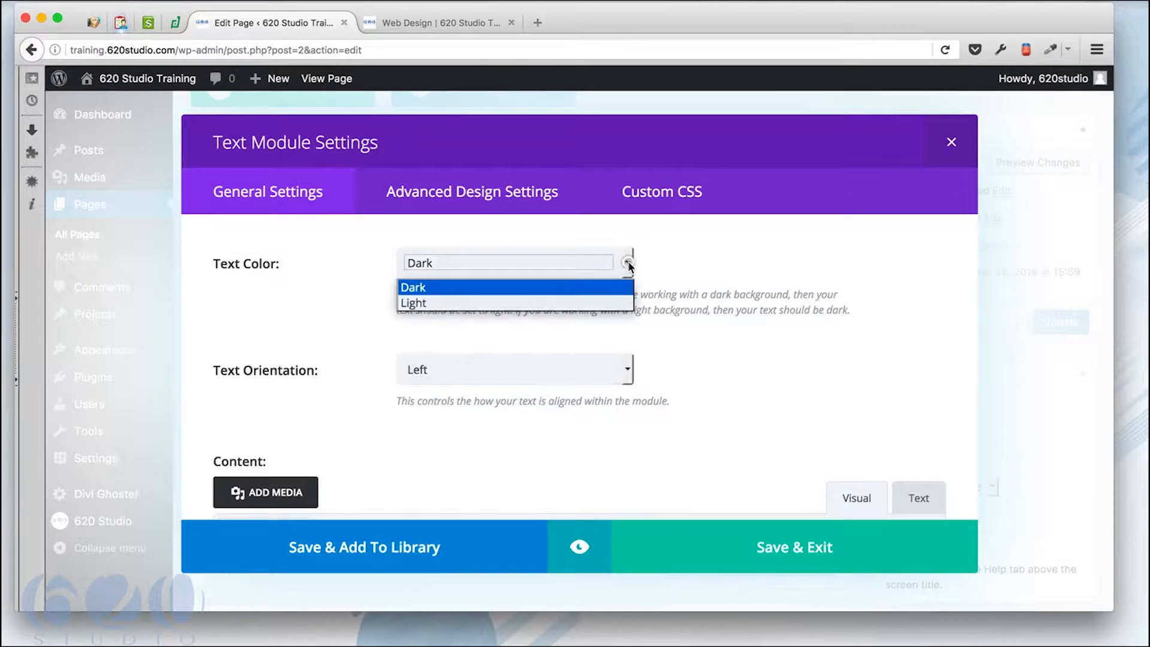
left_click(629, 266)
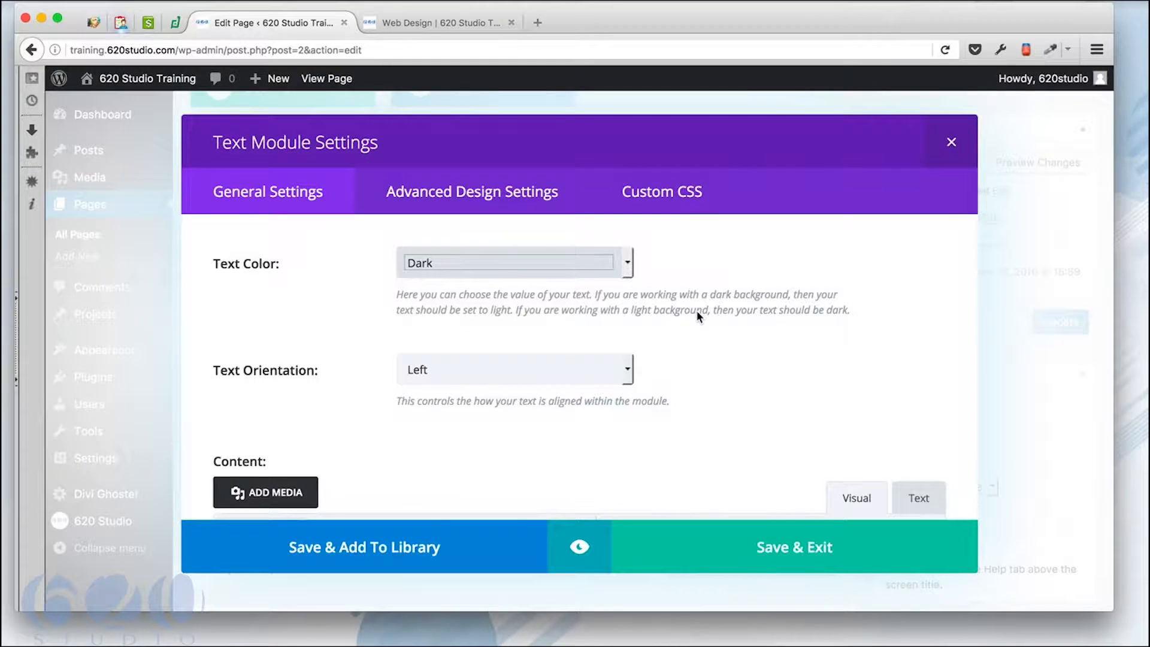
scroll(696, 311, "down", 2)
scroll(696, 311, "down", 3)
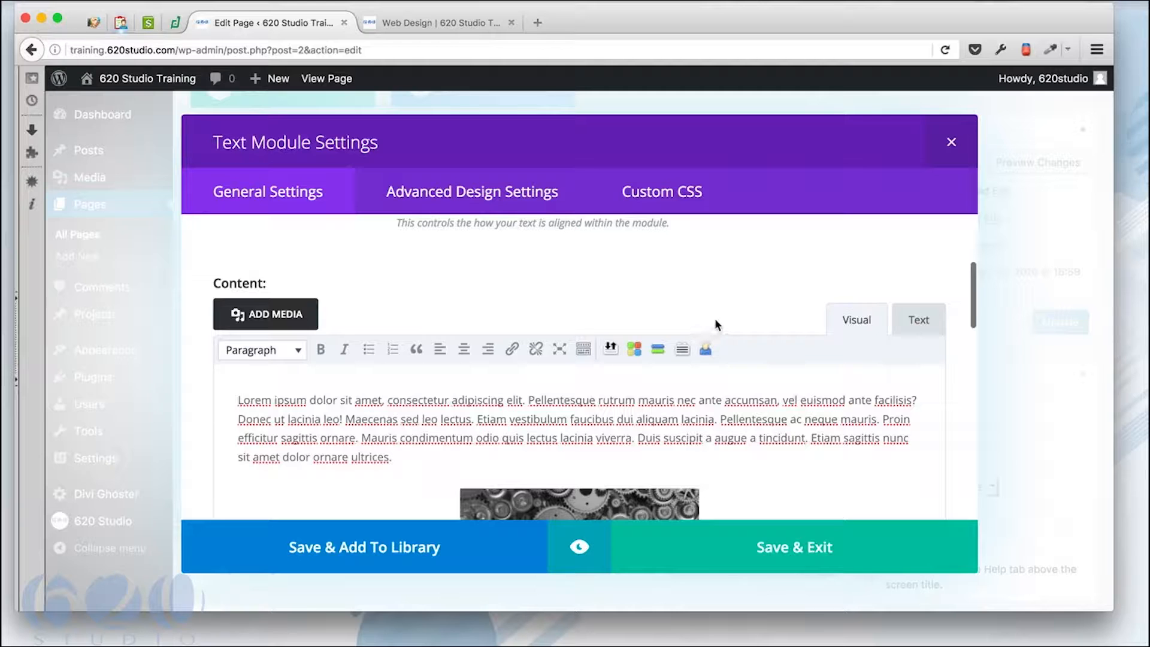
scroll(715, 322, "up", 5)
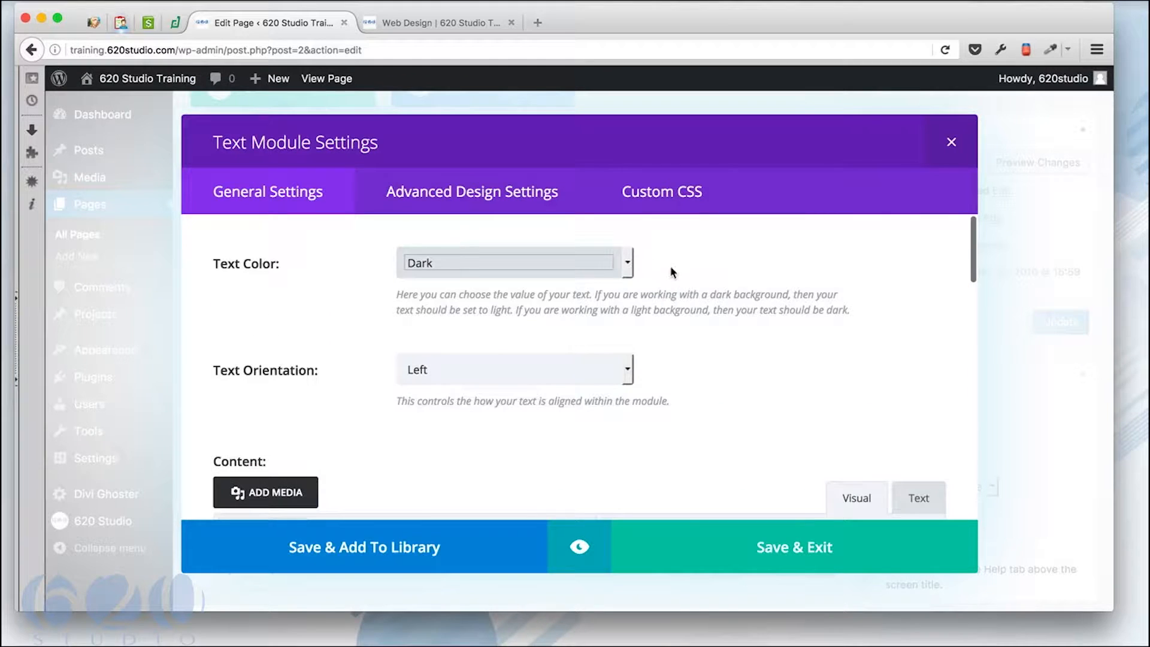
scroll(669, 403, "down", 3)
scroll(669, 404, "down", 3)
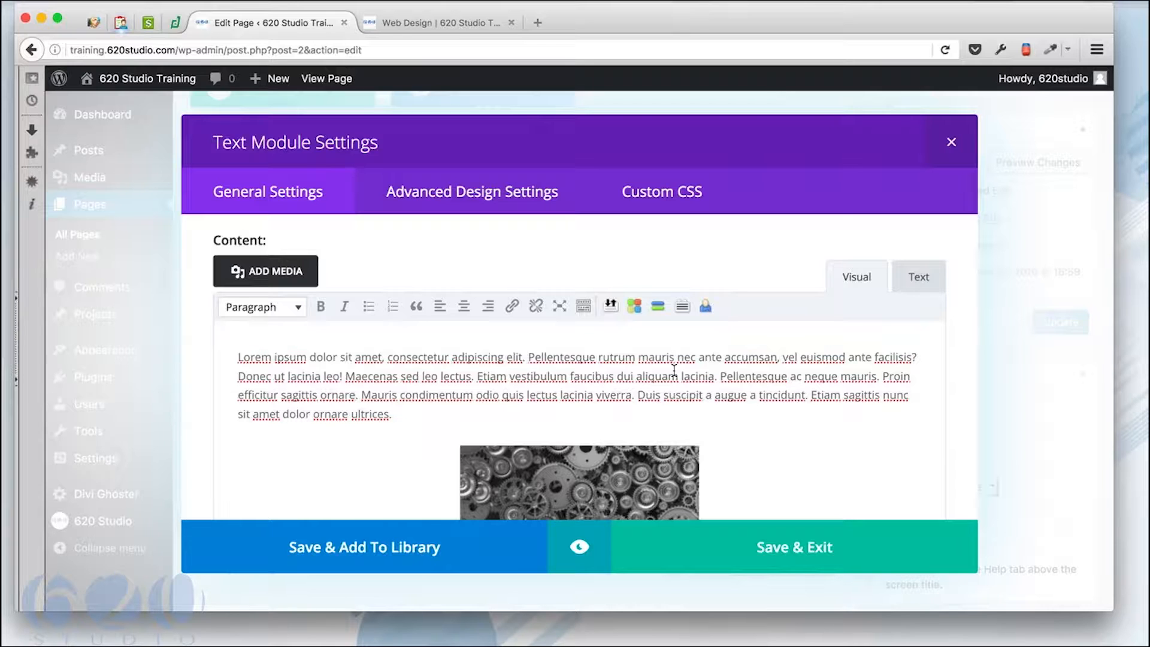
Check the Text Color choices again and review the Text module's content down to the Disable on options.
scroll(674, 370, "up", 5)
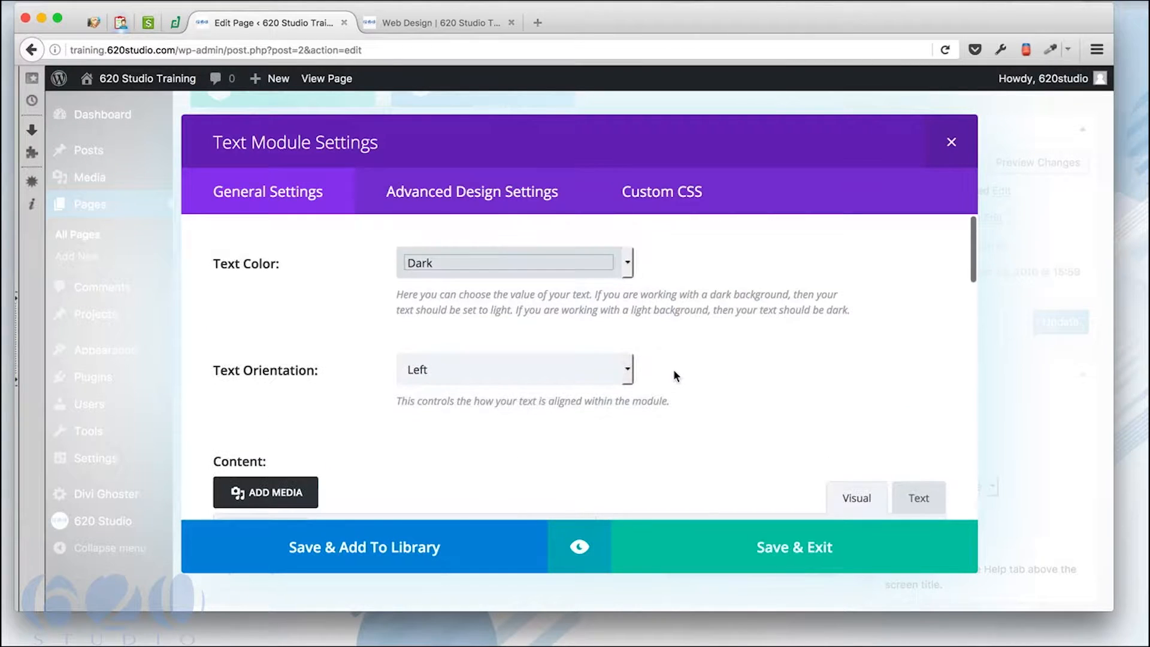
left_click(458, 266)
left_click(710, 270)
scroll(711, 268, "down", 10)
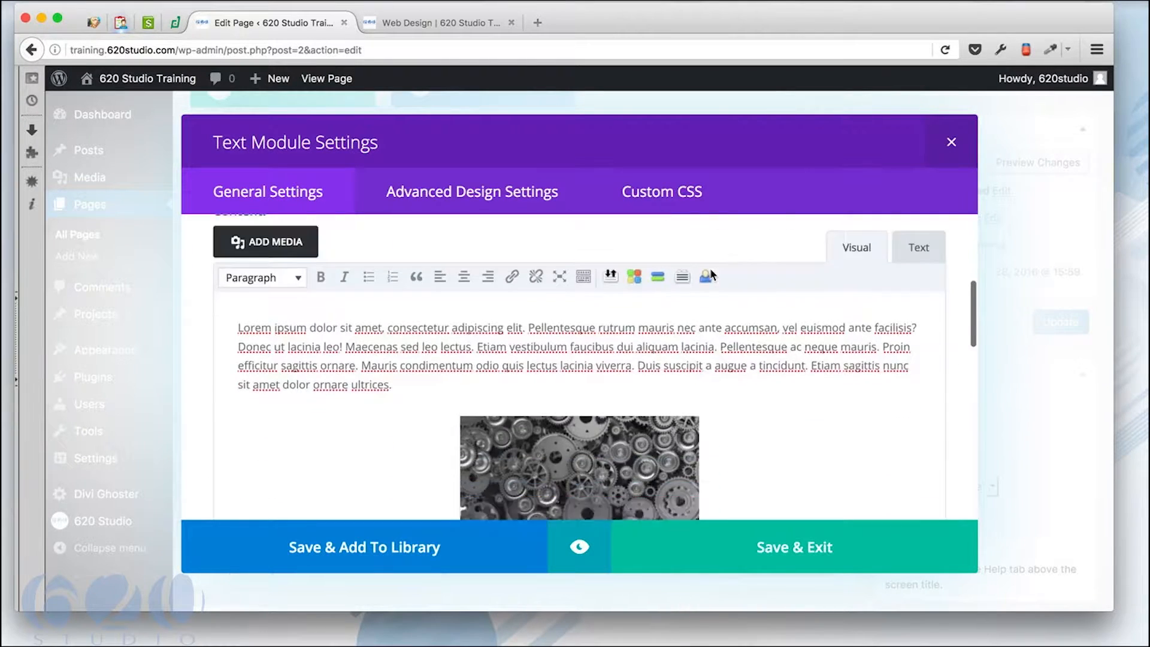
scroll(710, 268, "down", 5)
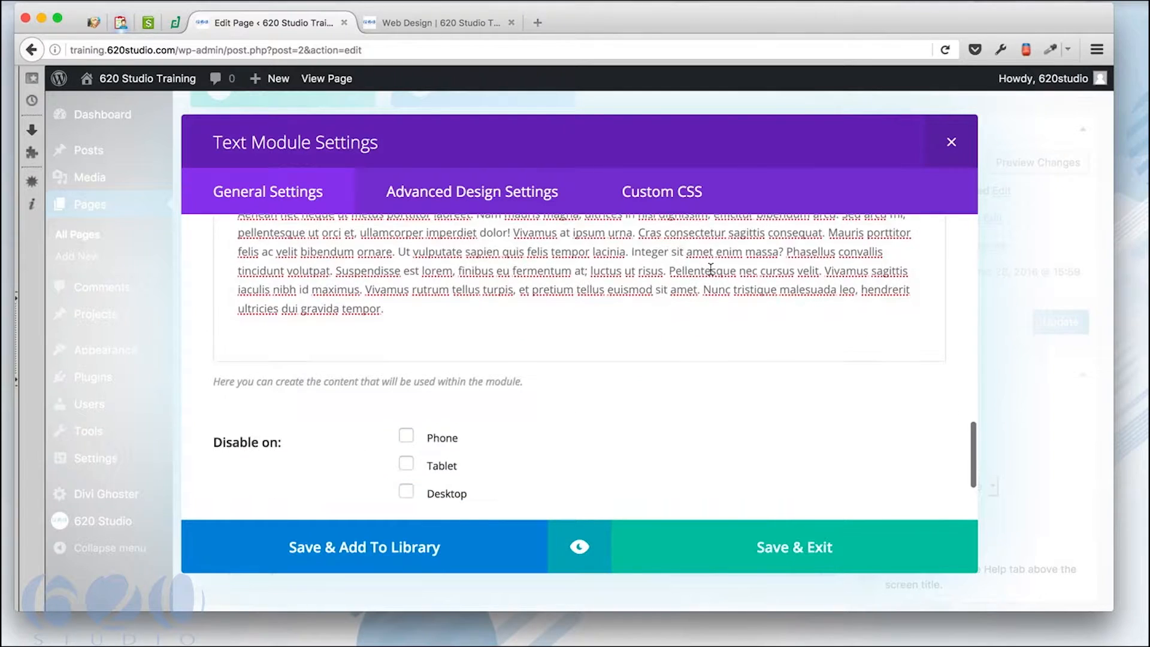
scroll(710, 268, "up", 15)
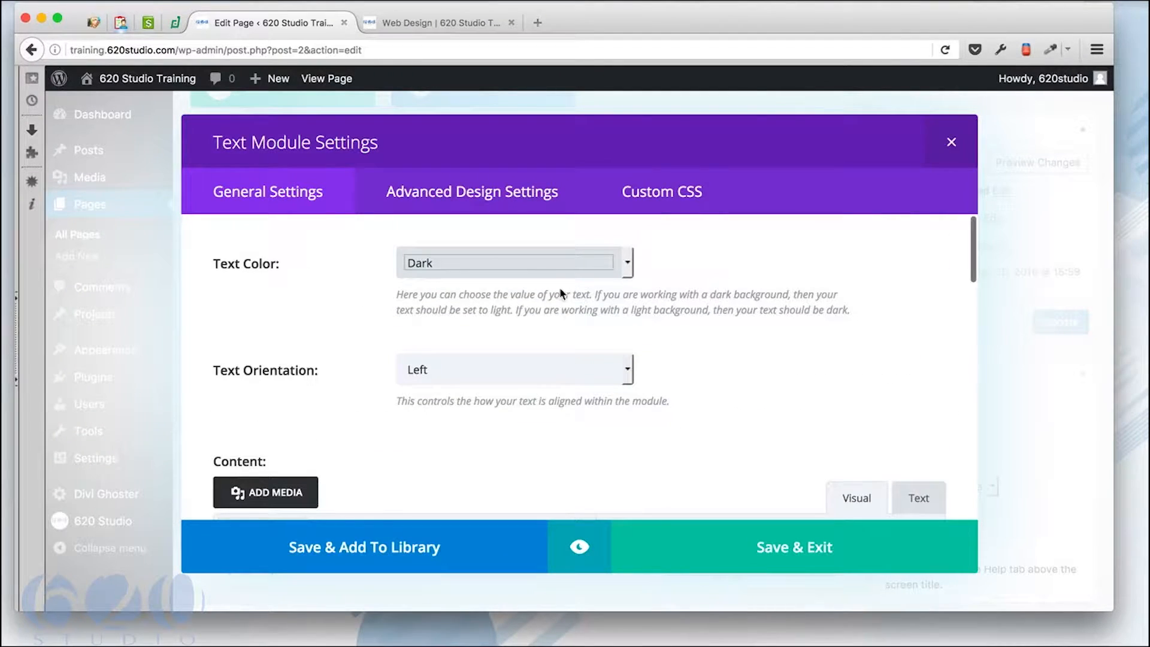
scroll(659, 409, "down", 5)
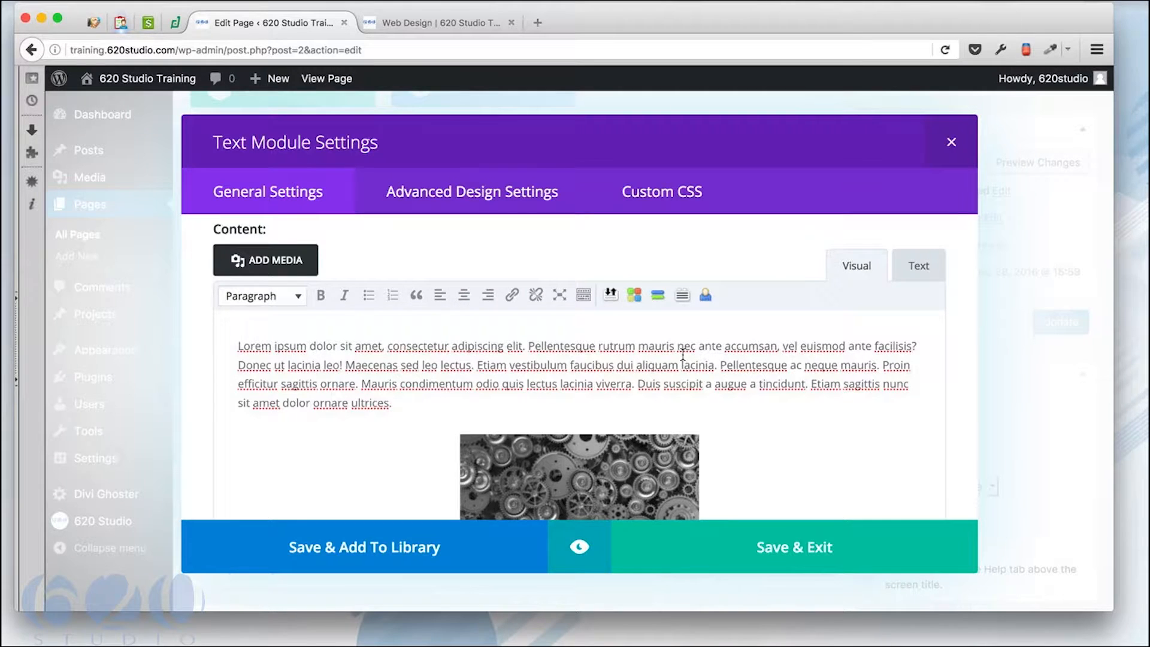
Insert a new line reading "What We Do" above the first paragraph of the Text module's content.
scroll(683, 355, "down", 2)
left_click(409, 341)
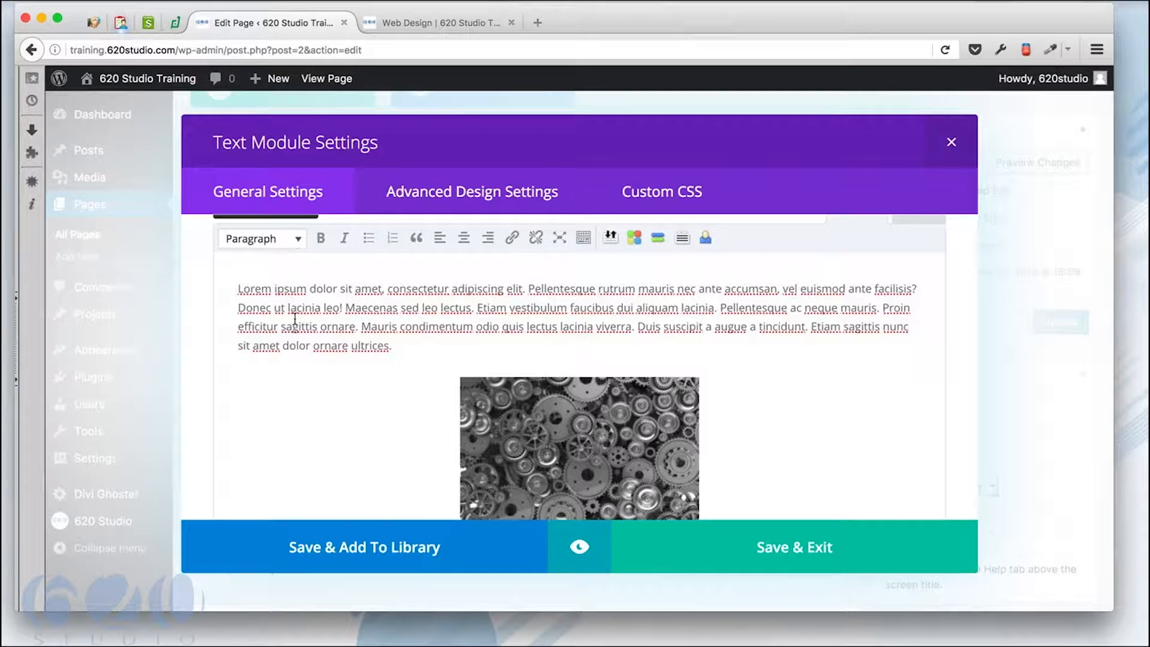
left_click(237, 290)
key("Return")
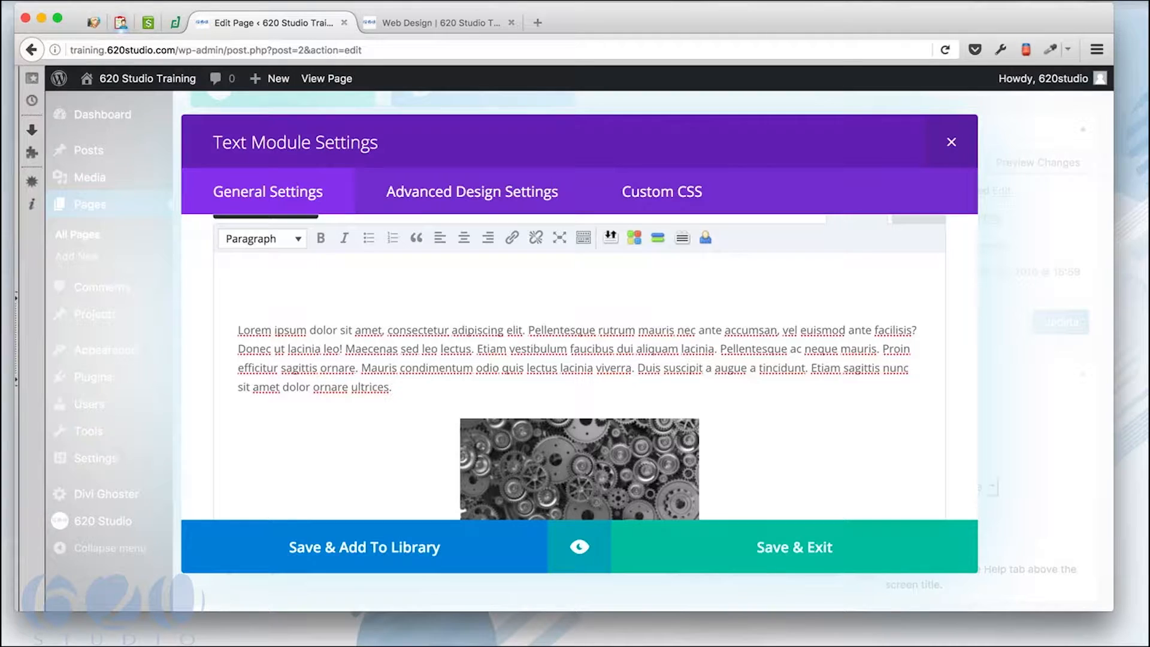
type("What WE")
Format the "What We Do" line as Heading 1.
left_click_drag(302, 290, 219, 289)
left_click(298, 239)
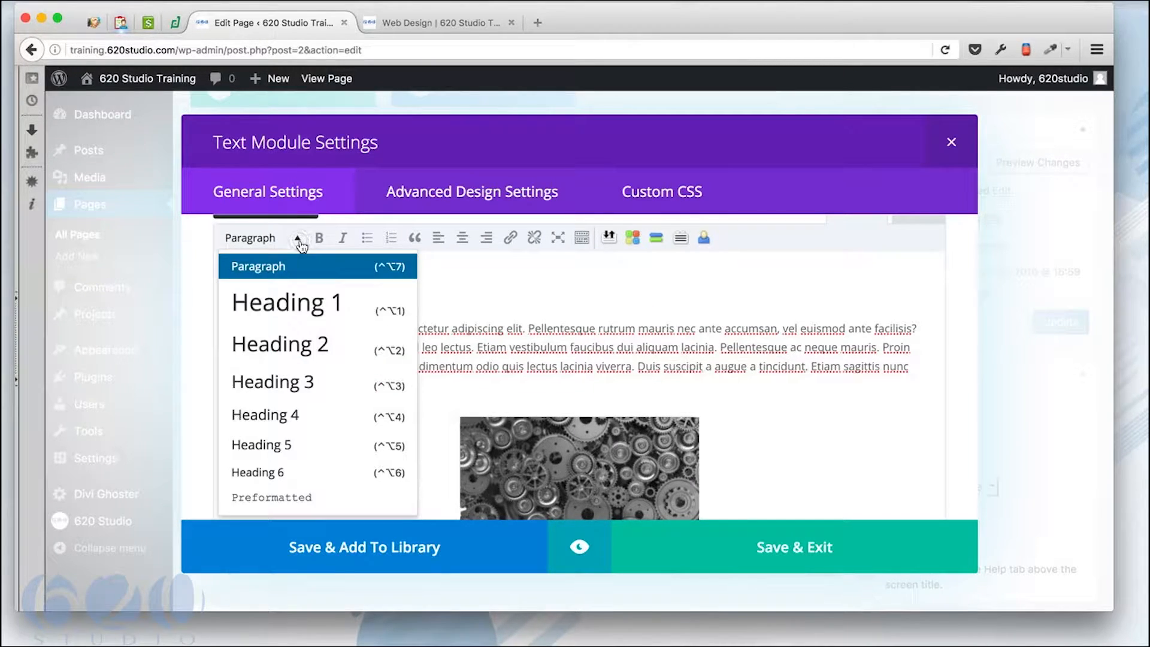
left_click(296, 318)
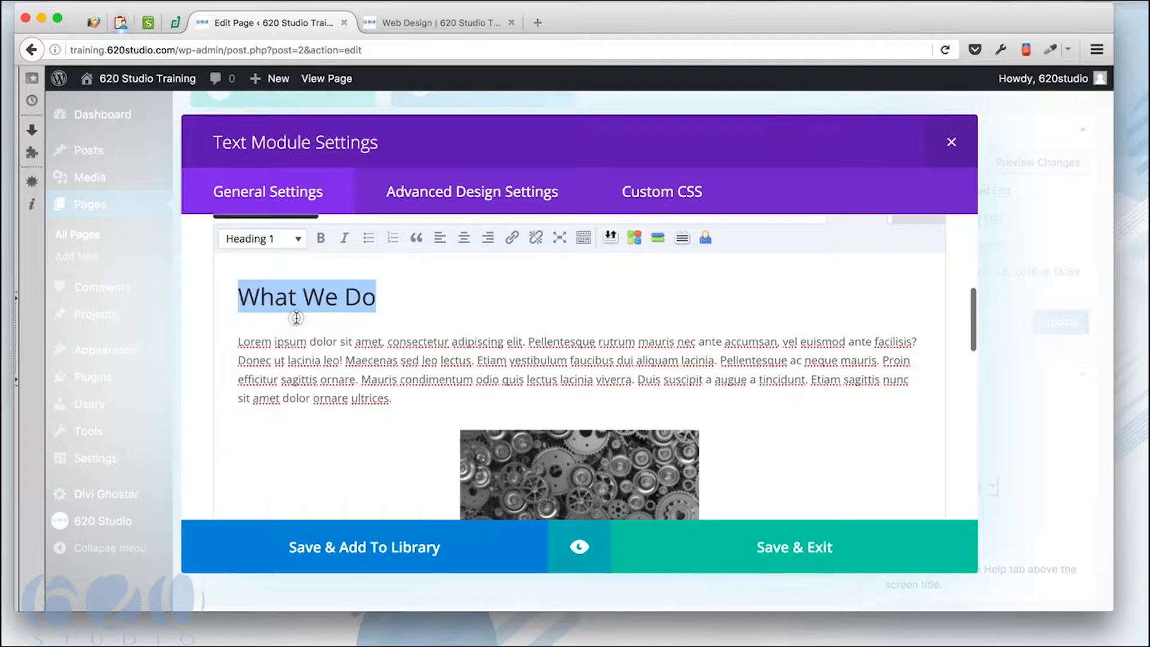
left_click(395, 333)
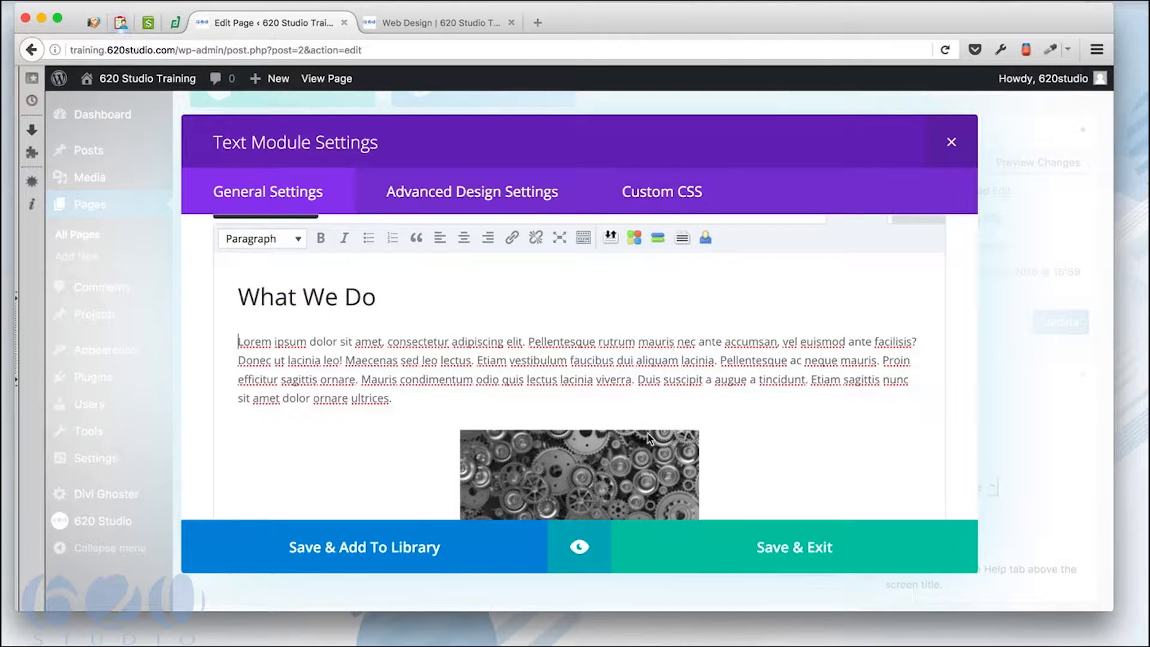
Save the Text module, update the page and reload the live Web Design page to check the new heading.
left_click(773, 546)
left_click(1055, 317)
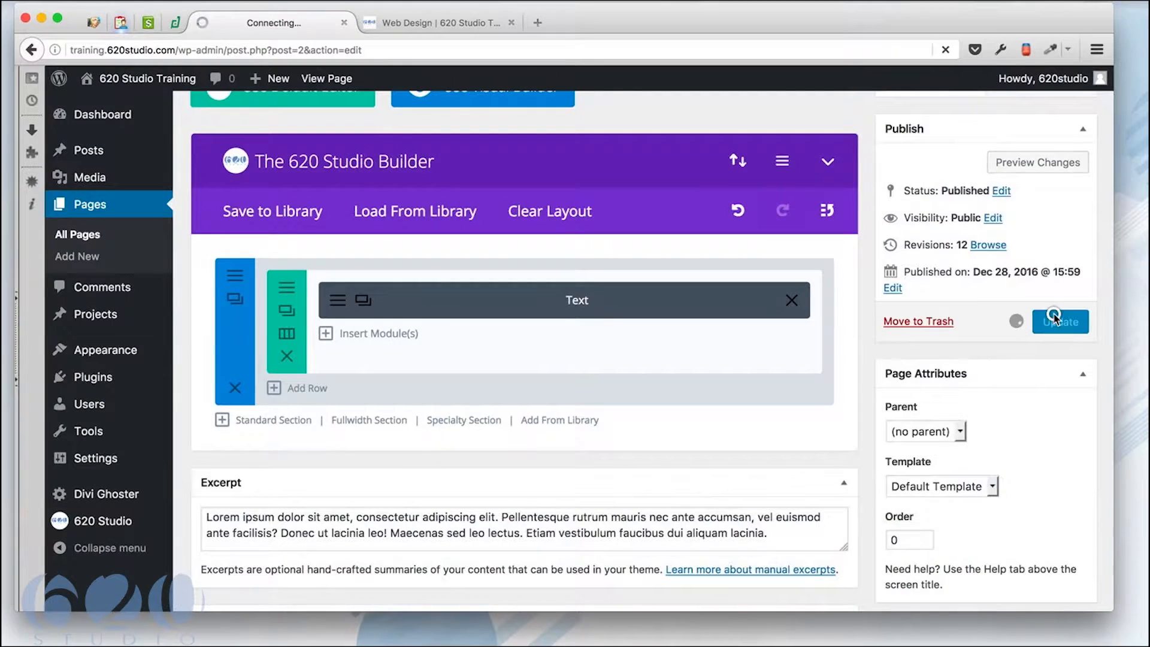
left_click(455, 23)
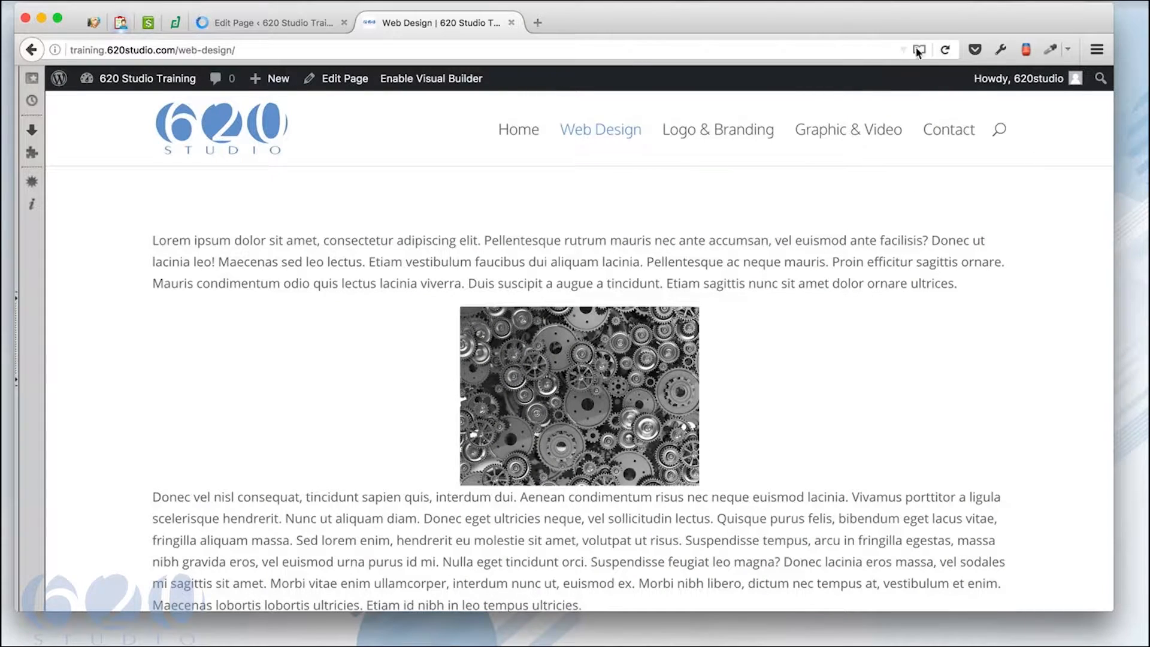
left_click(945, 50)
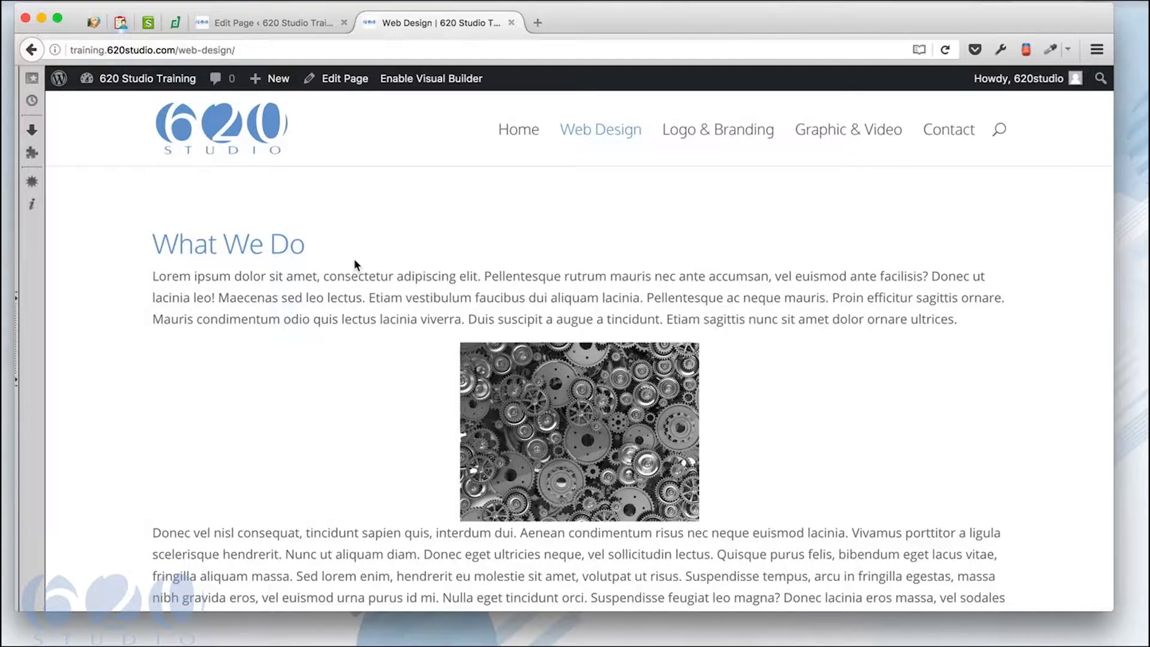
Return to the page editor, reopen the Text module's settings and view the paragraph and heading styles available in the content editor.
left_click(305, 22)
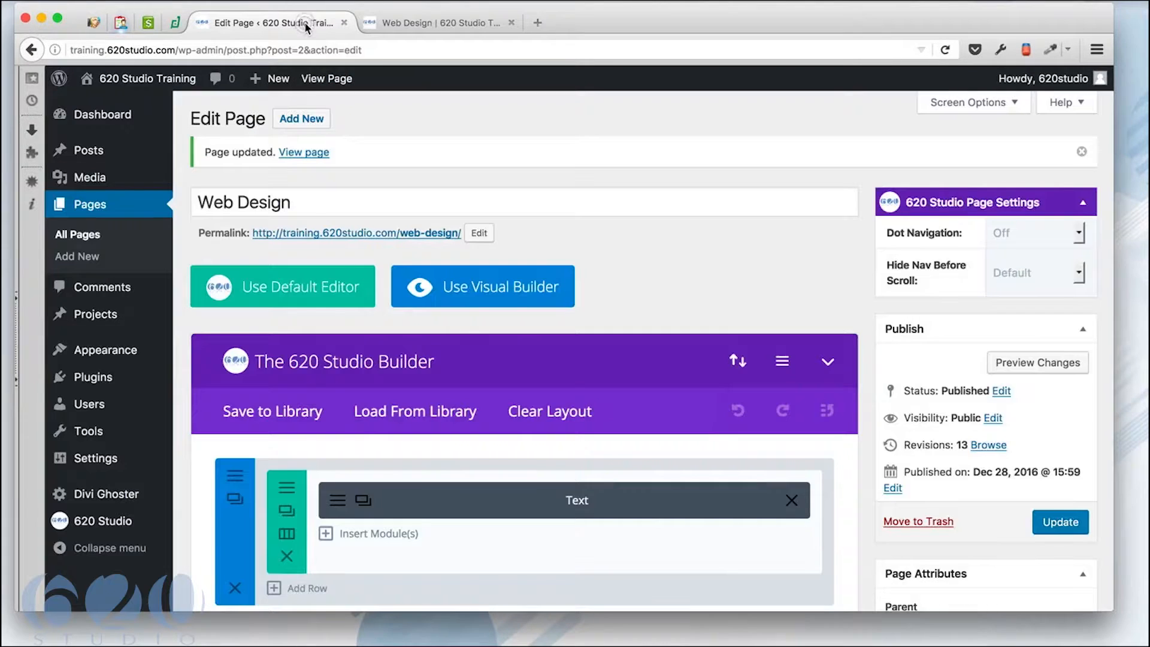
scroll(332, 314, "down", 5)
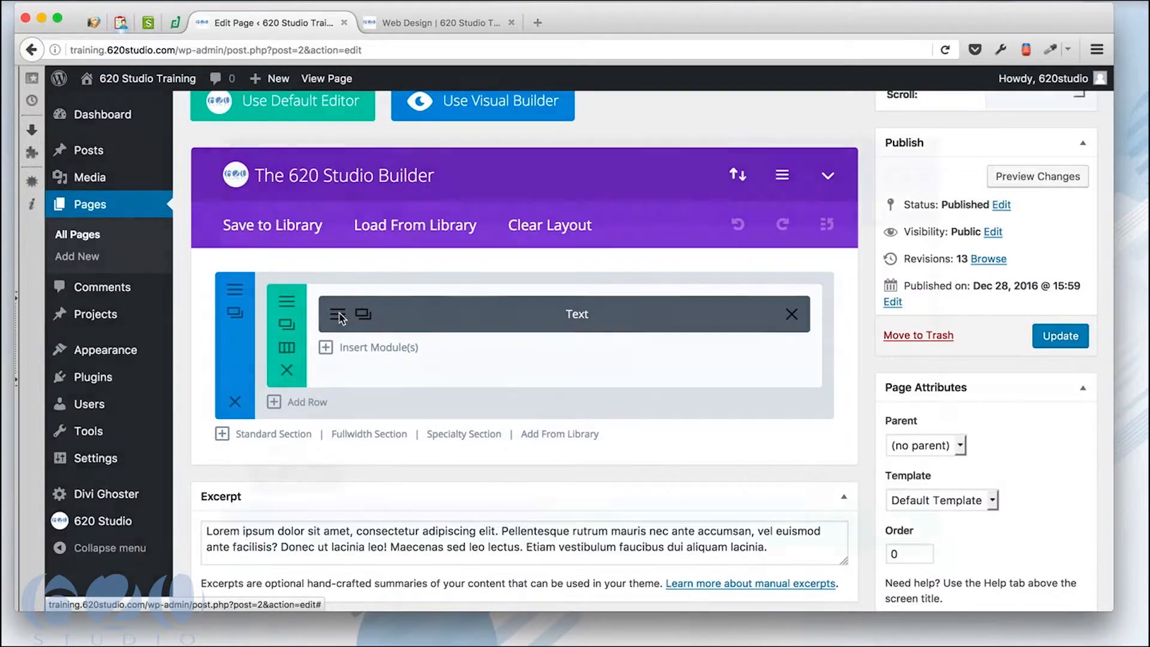
left_click(338, 314)
scroll(397, 375, "down", 5)
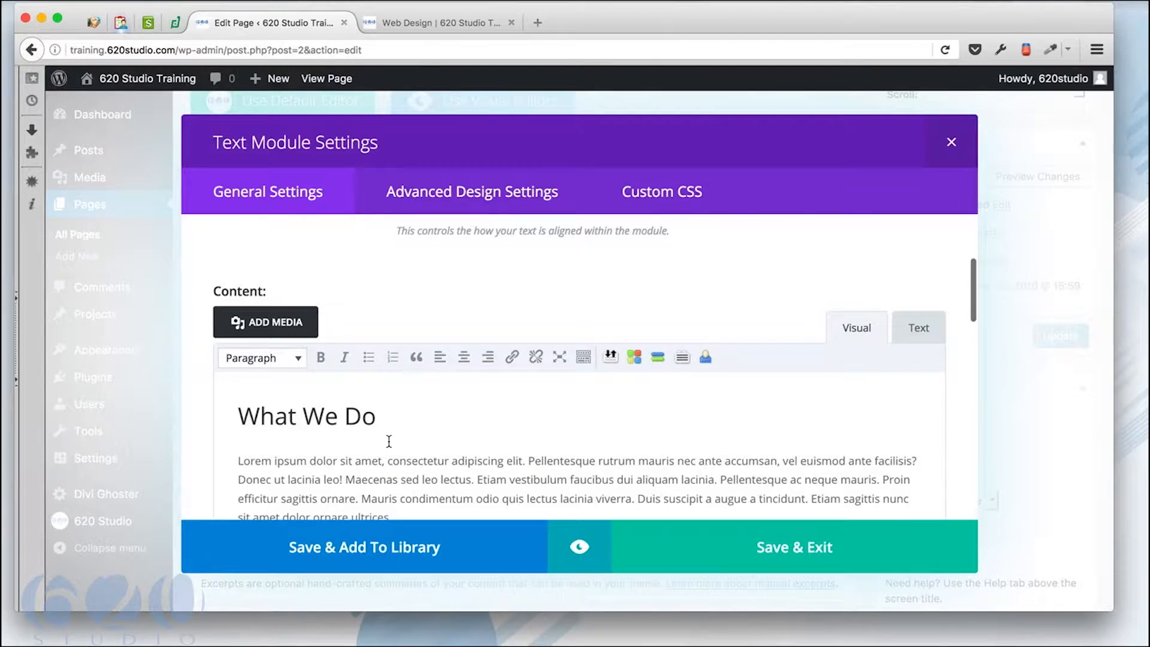
left_click(297, 359)
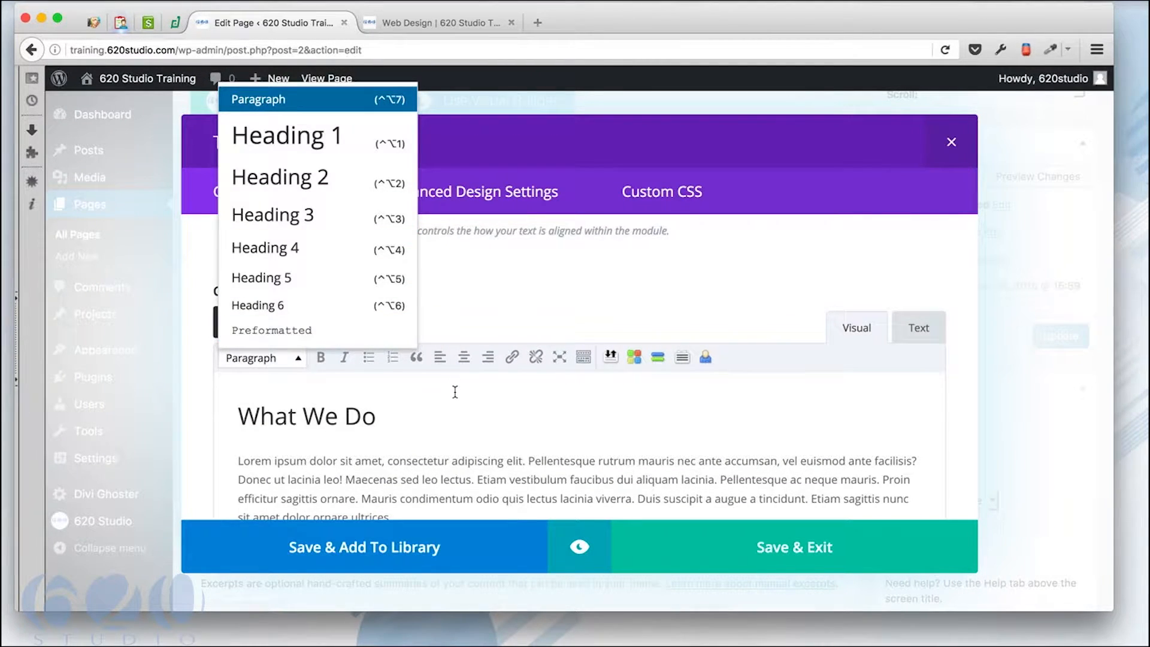
left_click(456, 416)
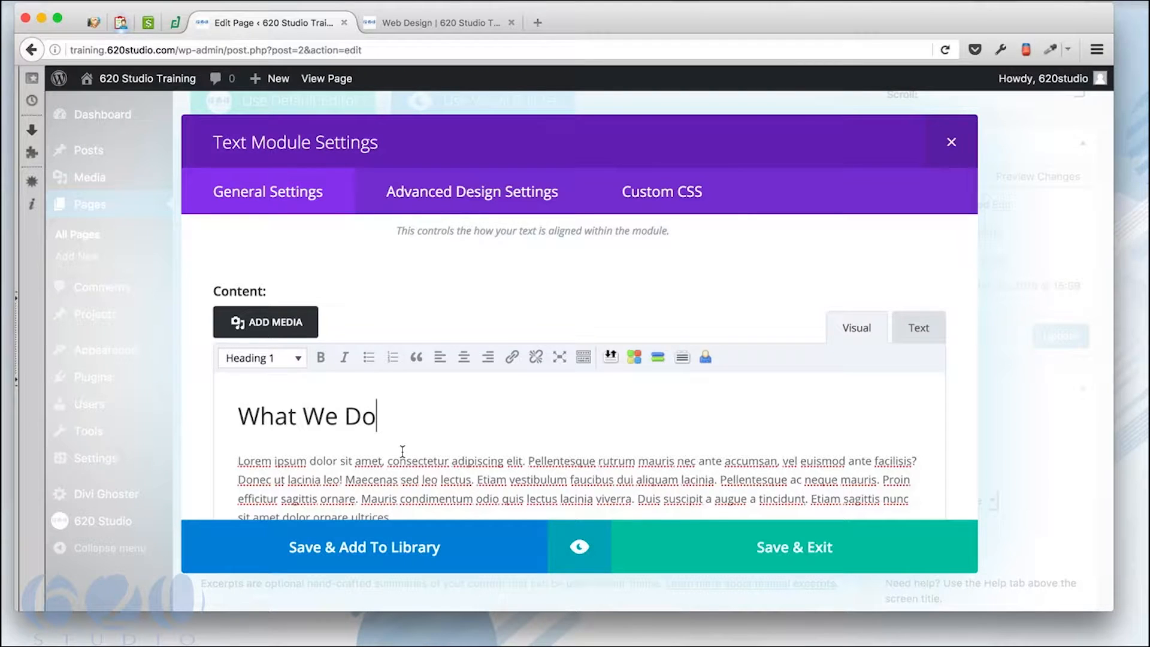
scroll(403, 451, "down", 2)
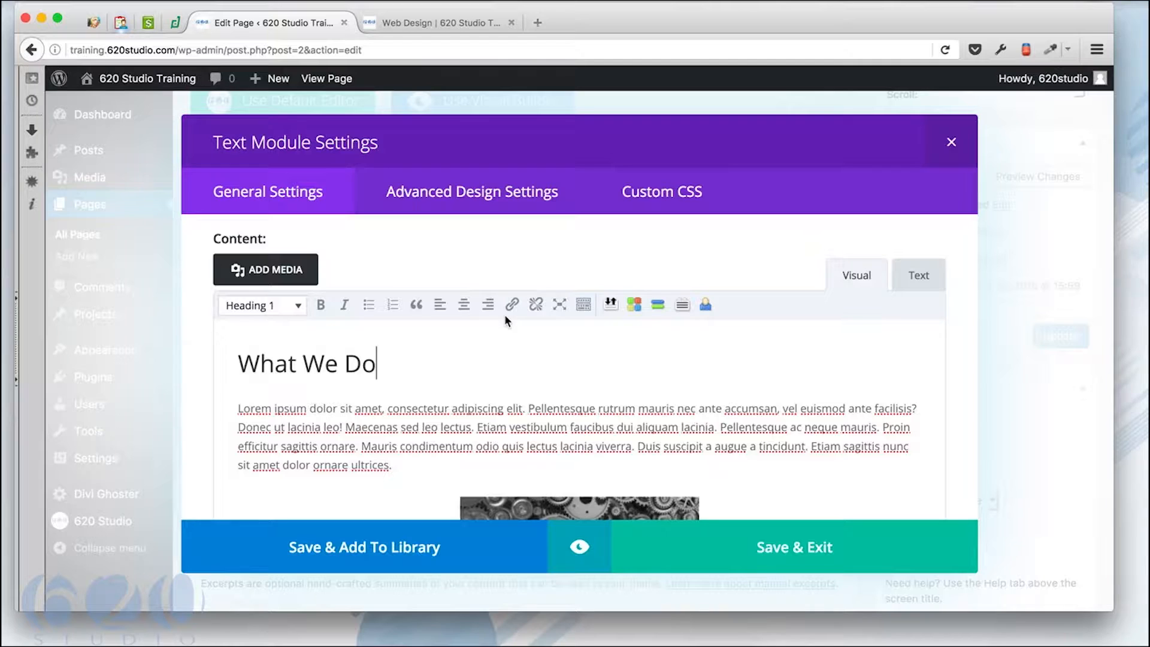
left_click(437, 419)
key("shift+Right")
key("shift+Right")
key("shift+Right")
key("shift+Right")
key("shift+Right")
key("shift+Right")
key("shift+Right")
key("shift+Right")
key("shift+Right")
key("shift+Right")
key("shift+Right")
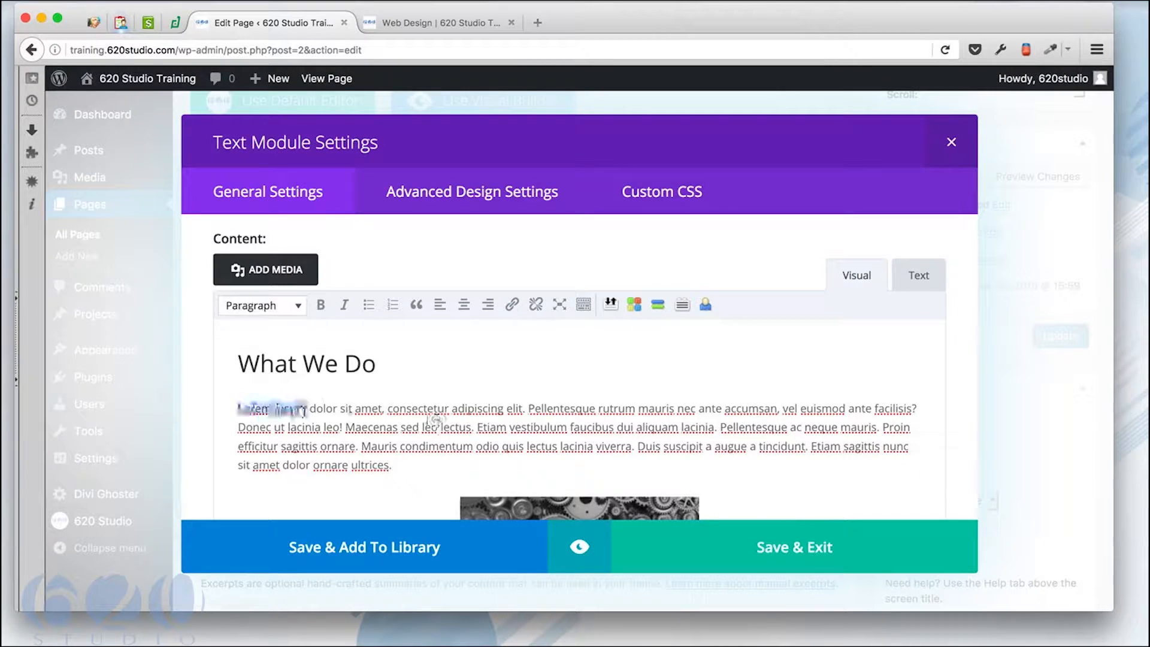
left_click(510, 306)
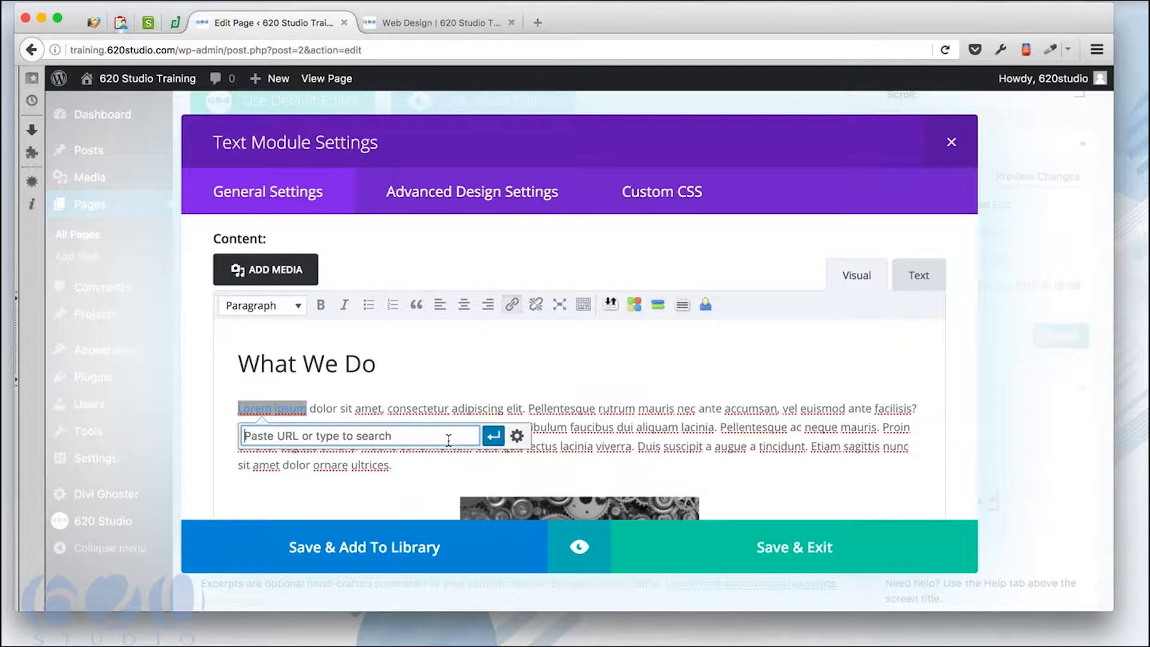
type("www.")
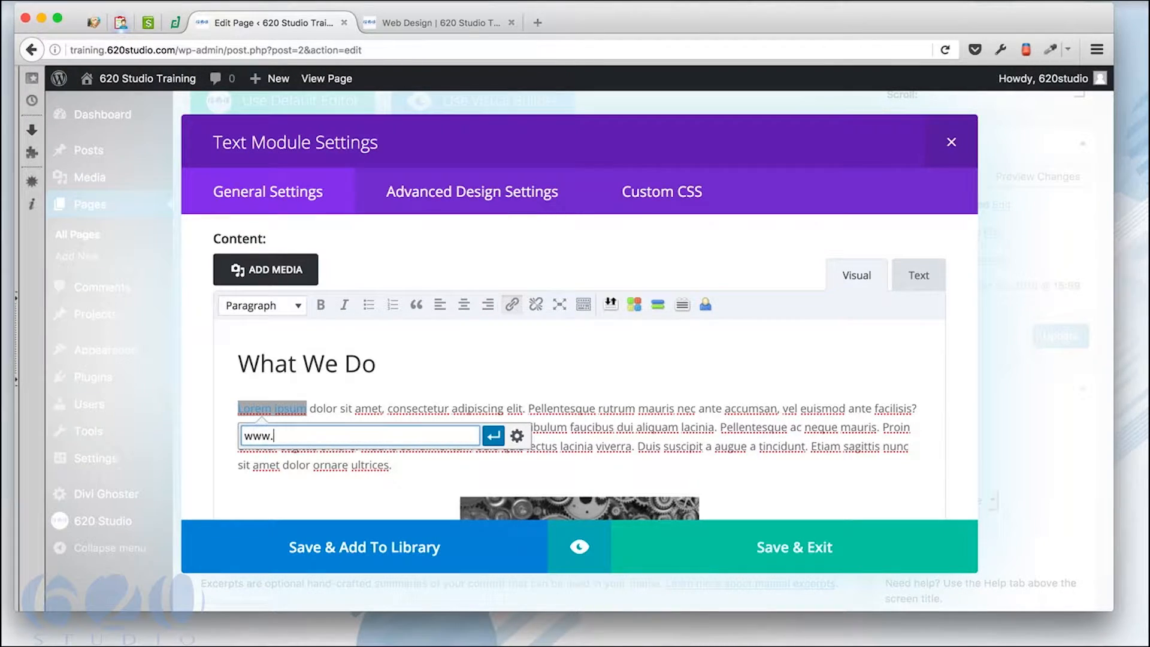
type("620studio.com")
left_click(494, 435)
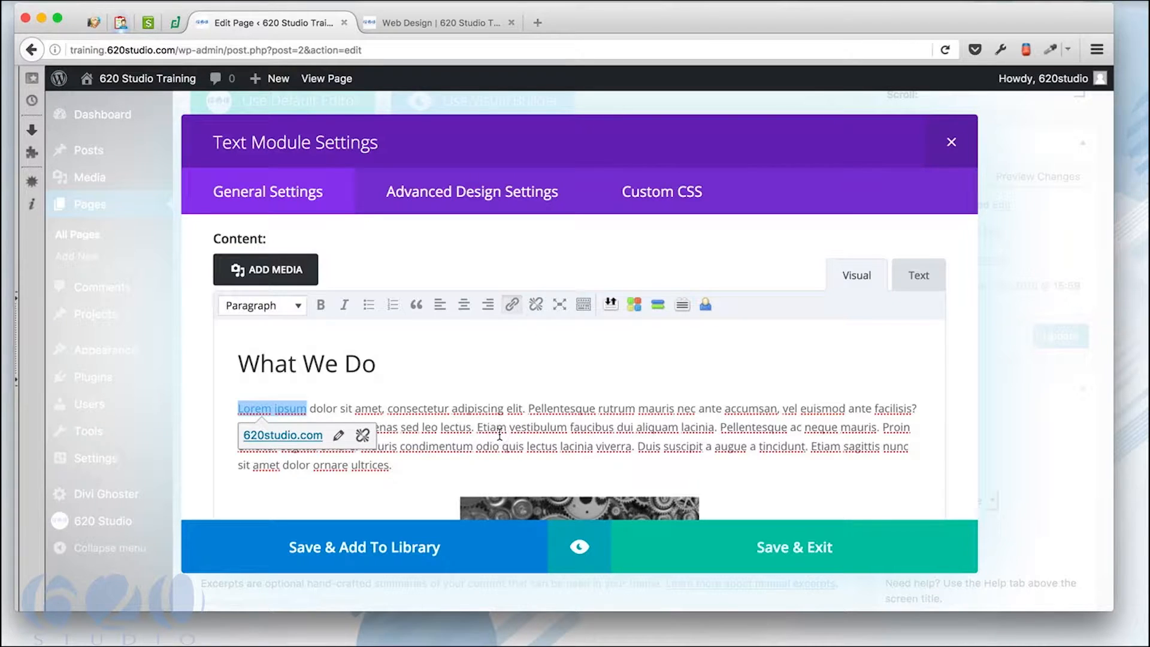
left_click(362, 407)
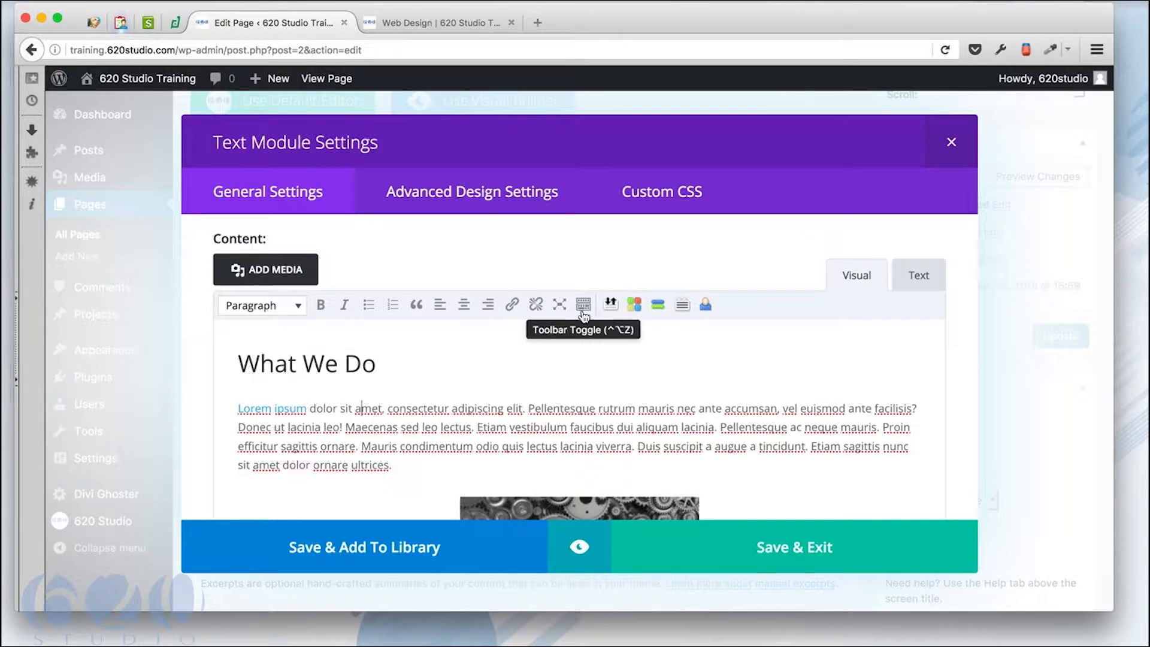
scroll(543, 440, "down", 3)
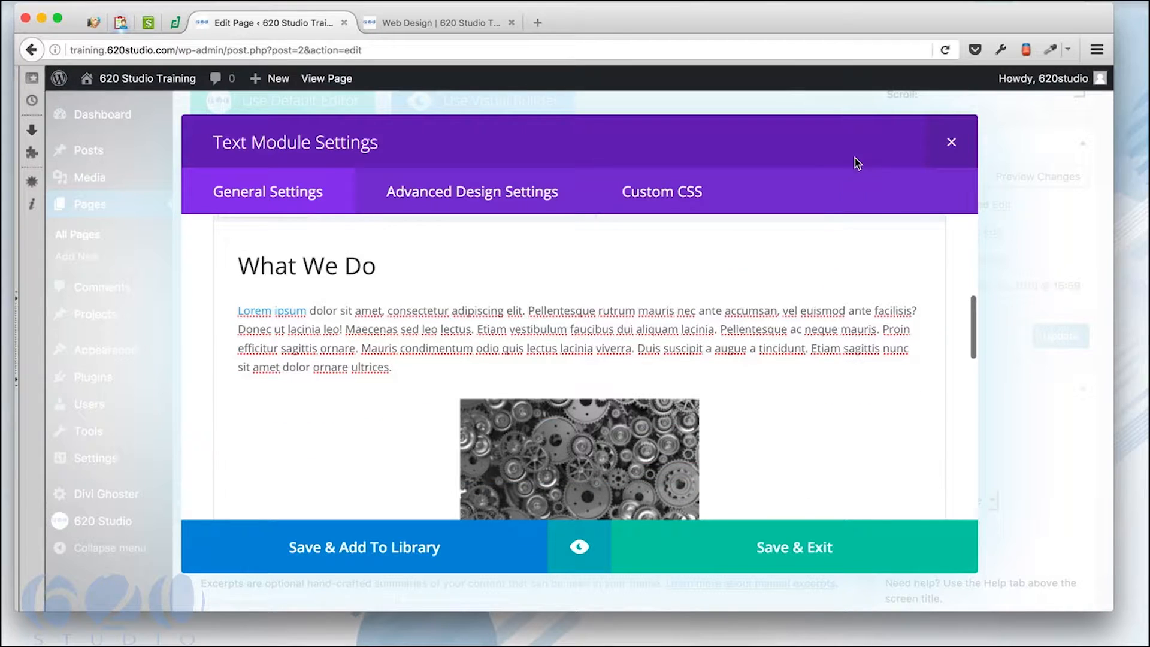
left_click_drag(842, 132, 702, 120)
left_click(789, 138)
left_click(663, 154)
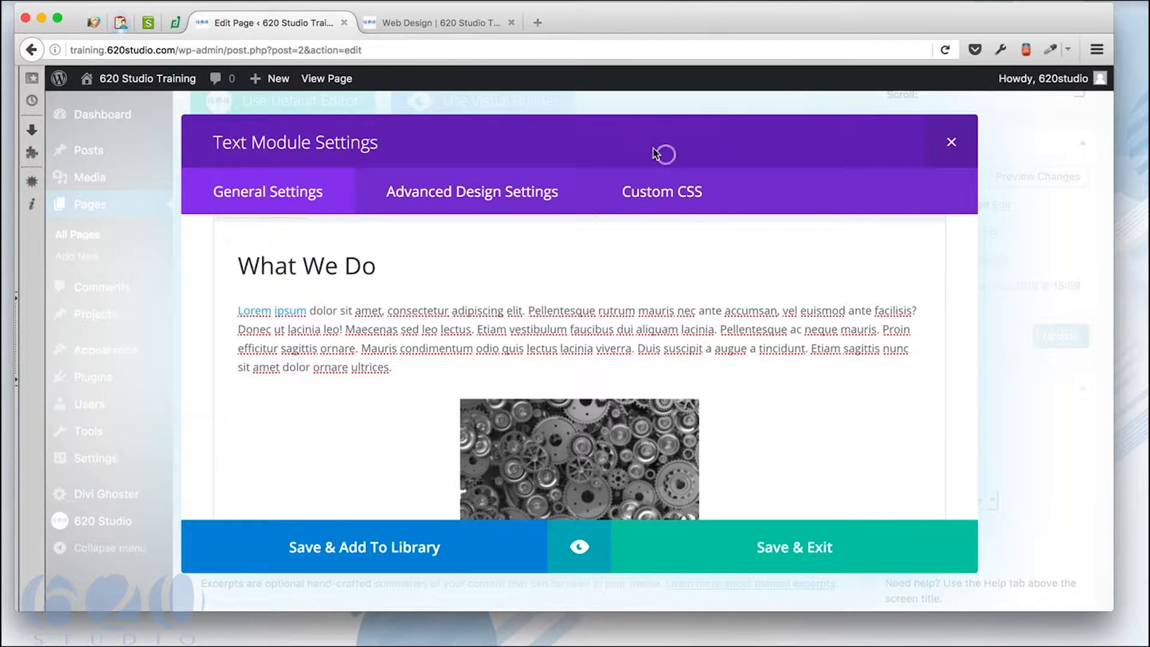
left_click_drag(638, 144, 622, 117)
left_click(680, 151)
Save the Text module with its new link, update the page and refresh the live Web Design page to check the link.
scroll(743, 419, "down", 10)
scroll(743, 420, "up", 12)
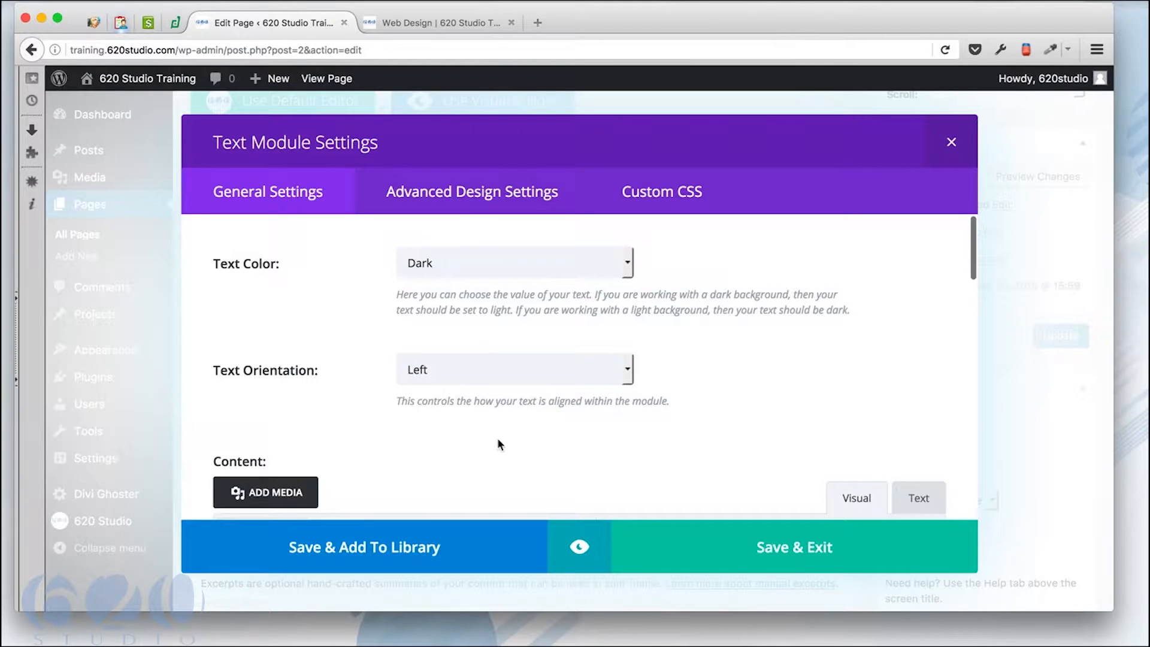
scroll(644, 480, "down", 6)
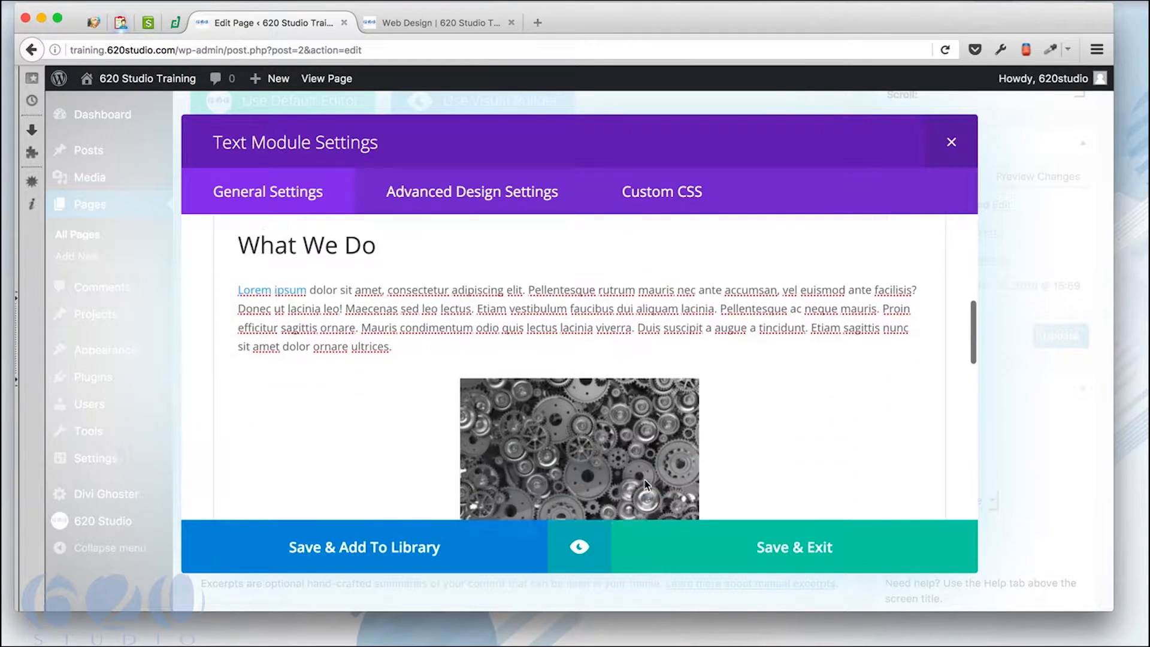
left_click(781, 547)
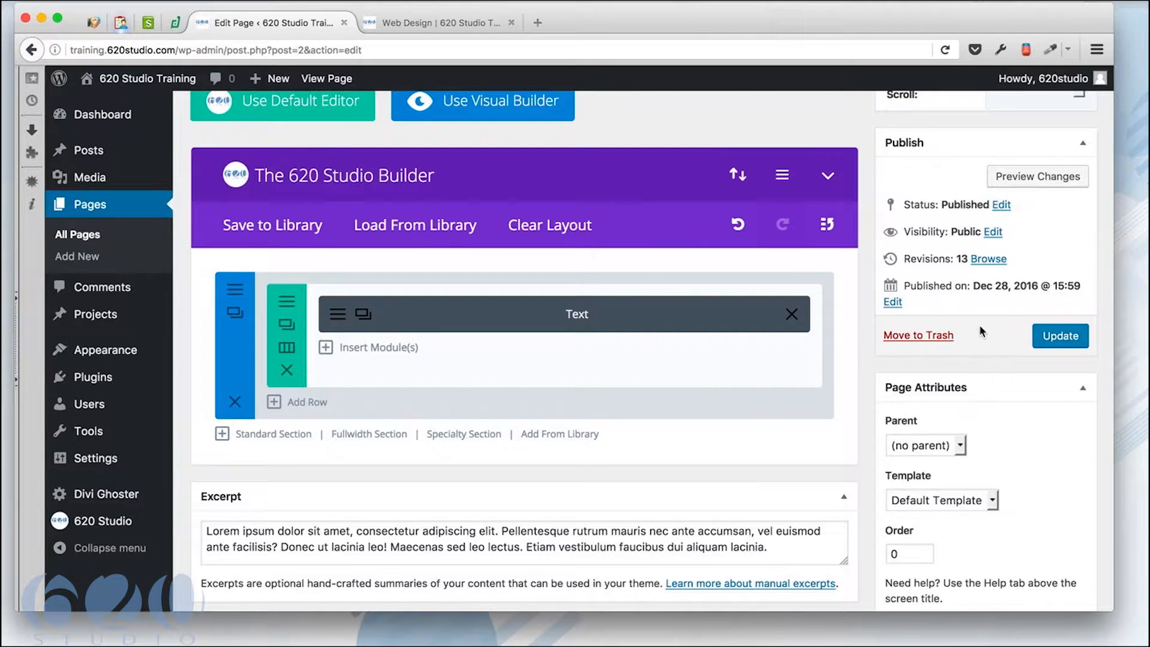
left_click(1047, 340)
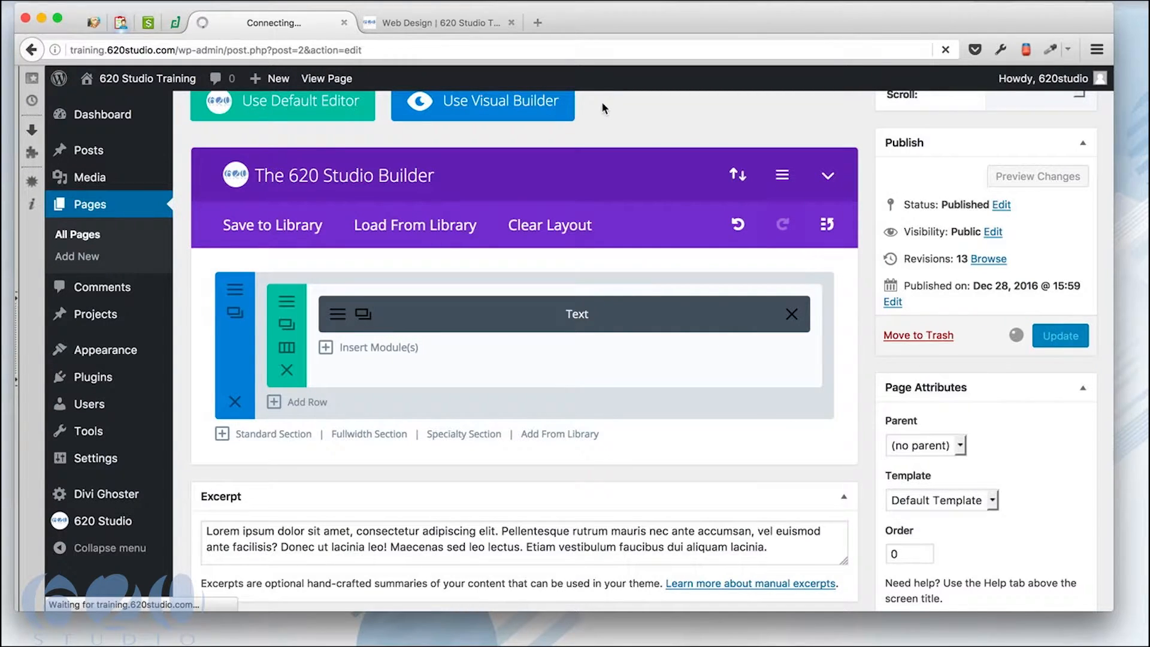
left_click(465, 23)
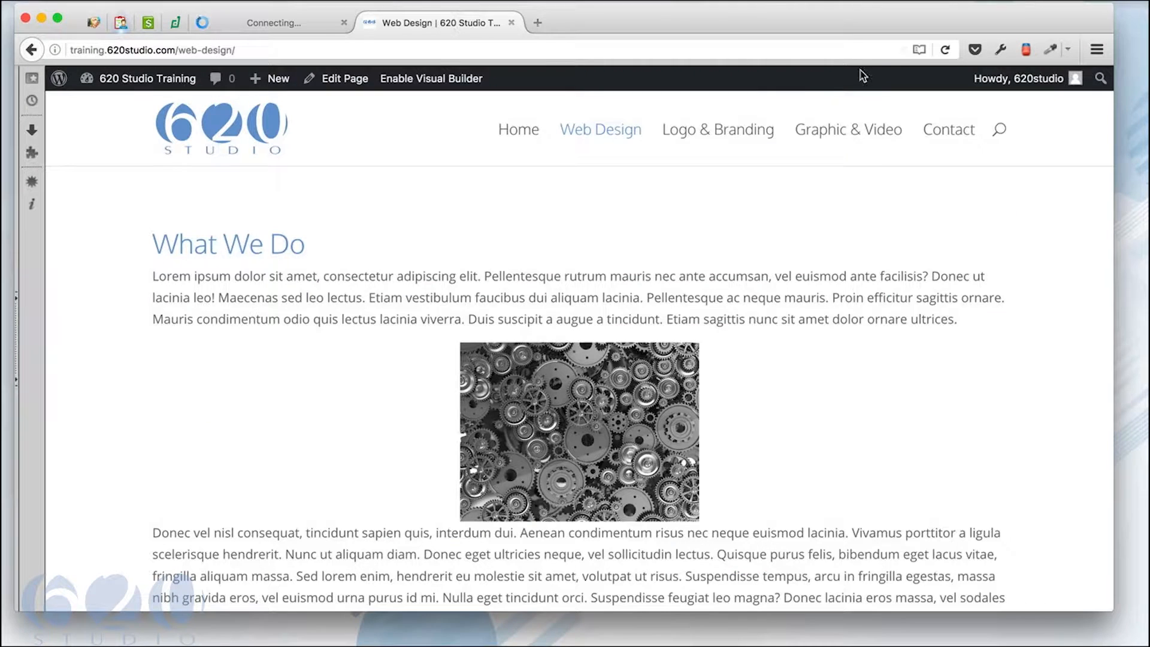
left_click(947, 50)
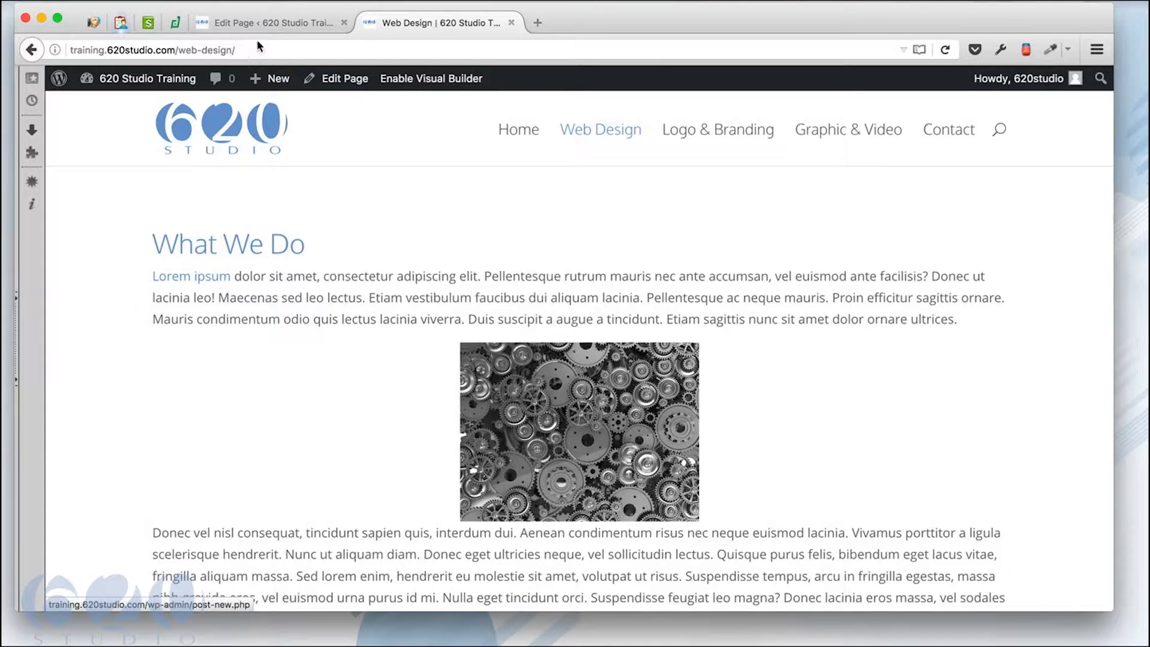
Go back to the page editor, reopen the Text module's settings and view its Custom CSS options.
left_click(274, 23)
scroll(585, 268, "down", 3)
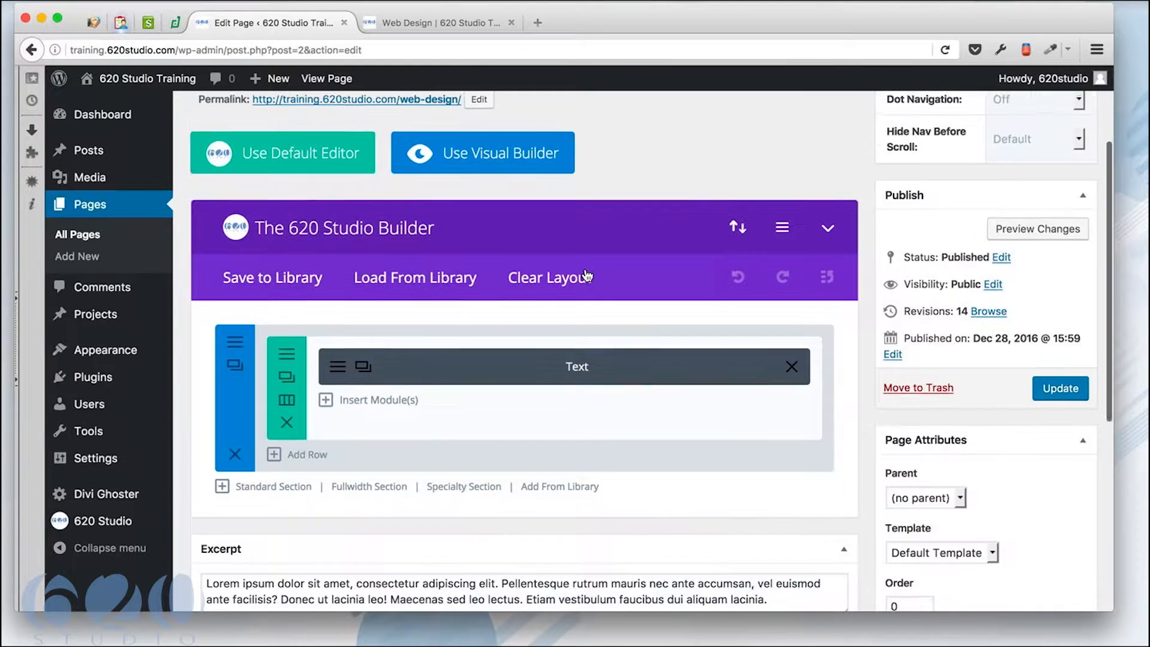
left_click(339, 364)
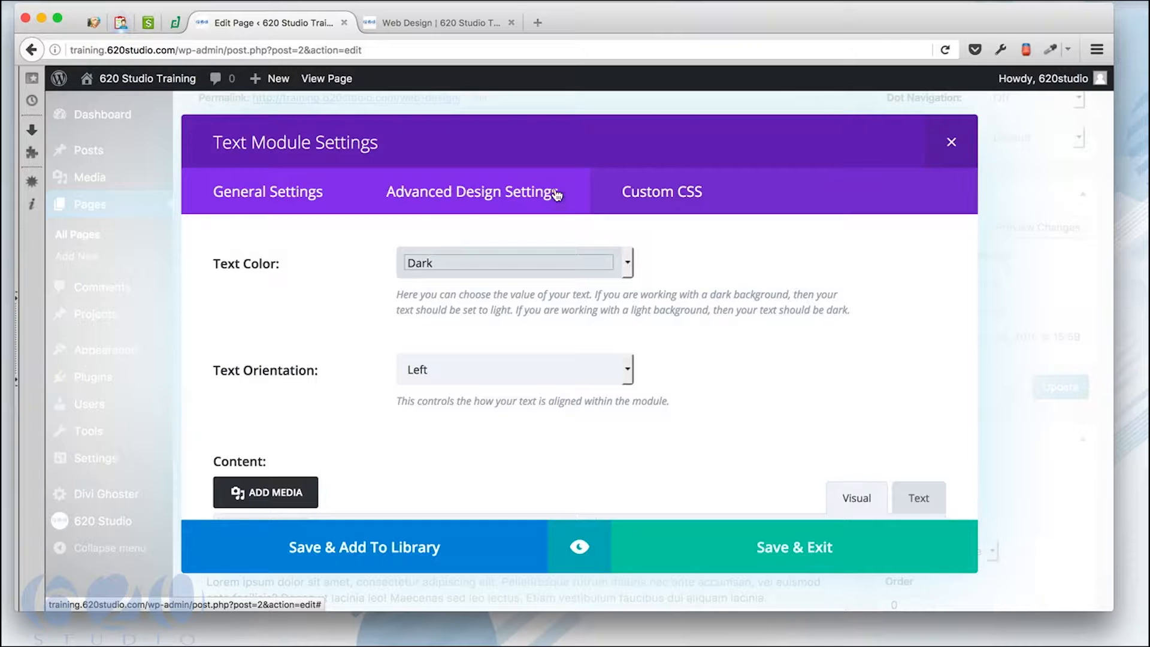
left_click(673, 197)
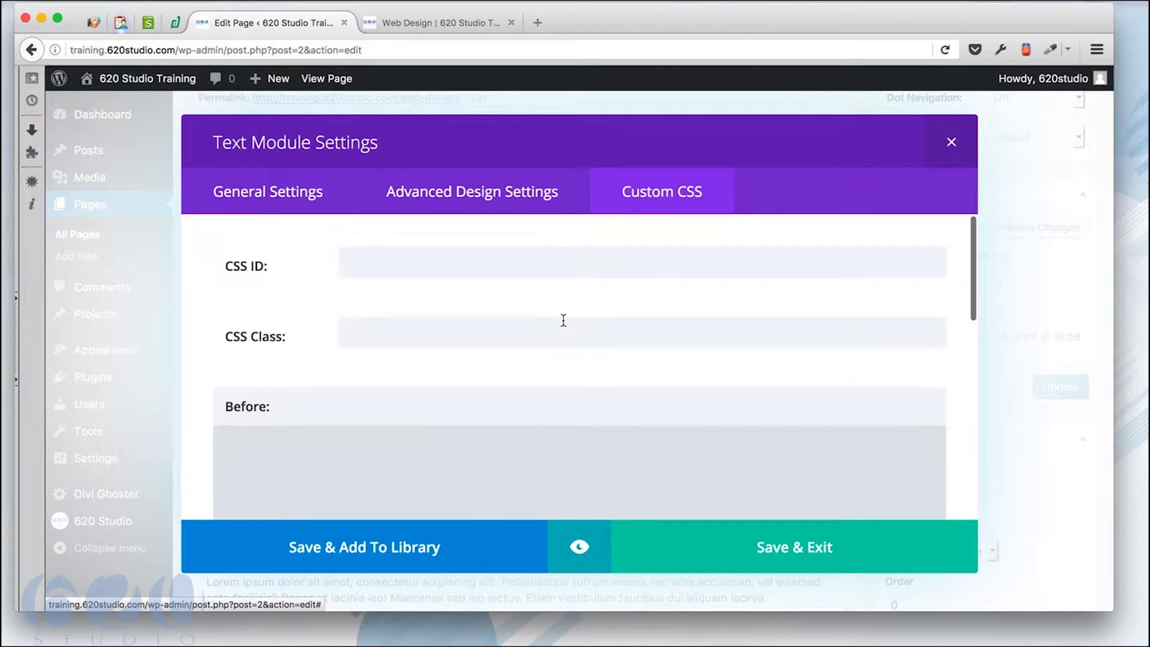
Examine the Text module's Custom CSS fields, including CSS ID, CSS Class, Before and After.
scroll(542, 398, "down", 5)
scroll(542, 398, "down", 3)
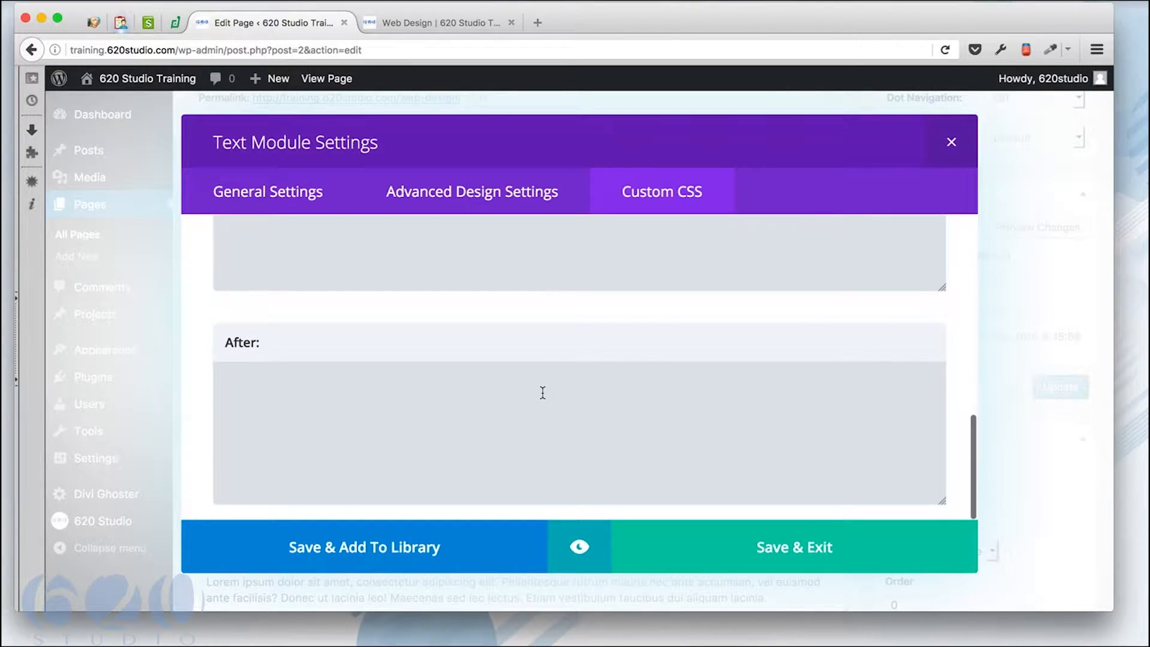
scroll(543, 393, "up", 7)
scroll(543, 395, "up", 1)
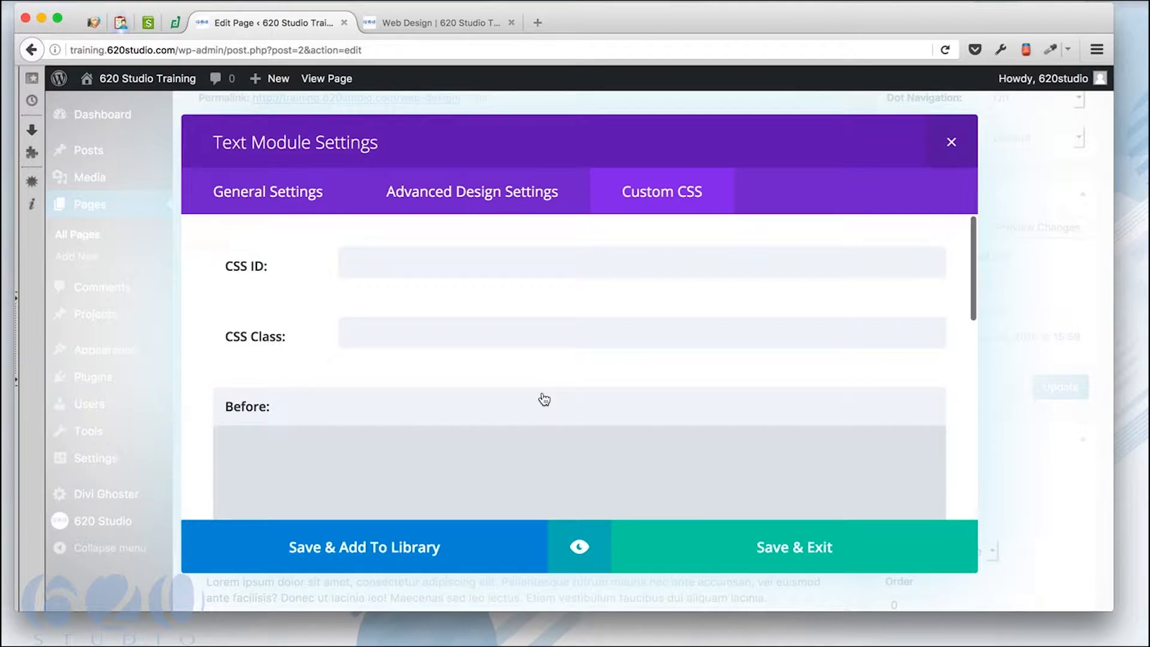
left_click(354, 259)
left_click(357, 340)
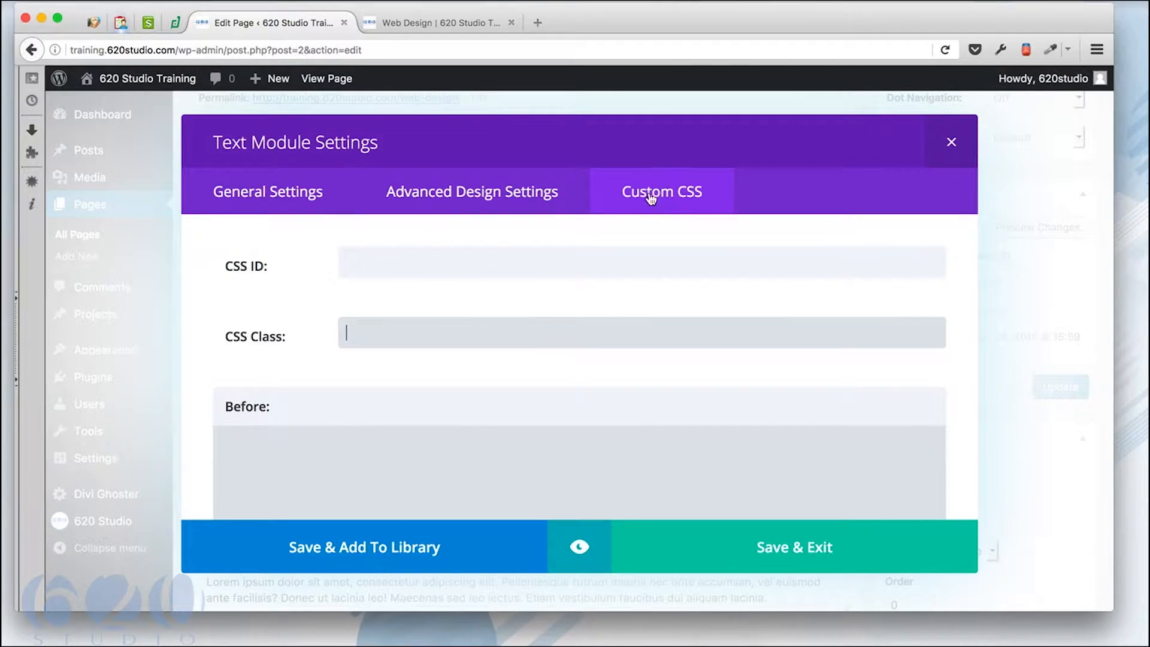
Look through the Text module's advanced design settings, from header and text styling to background, border, custom margin and padding.
left_click(506, 201)
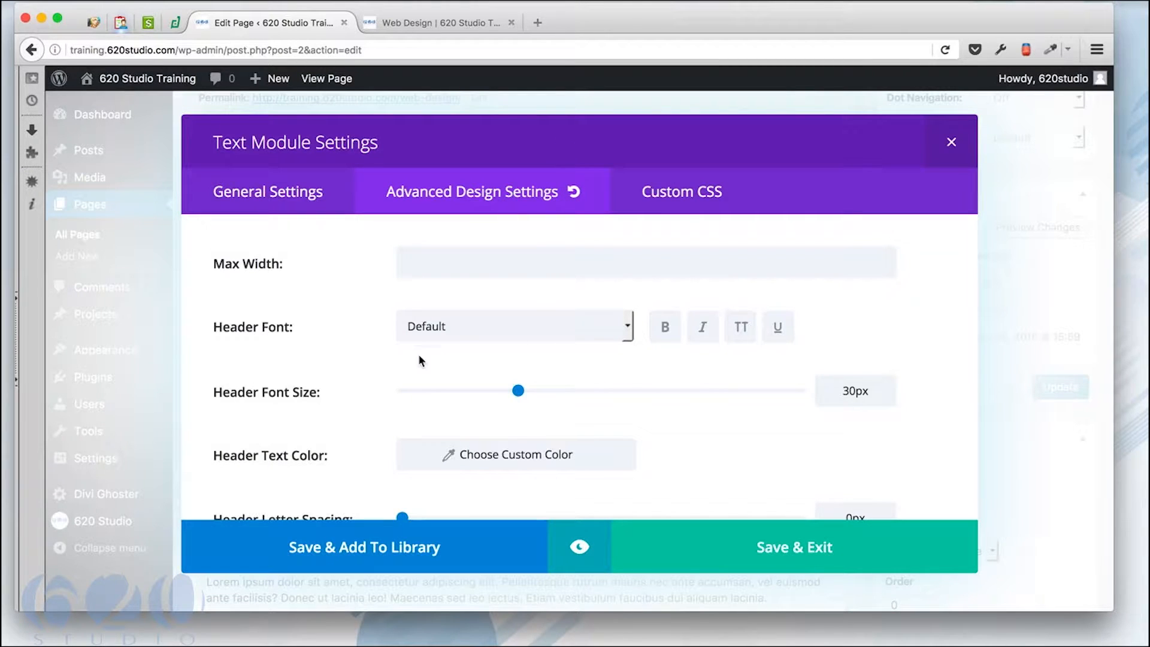
scroll(366, 381, "down", 3)
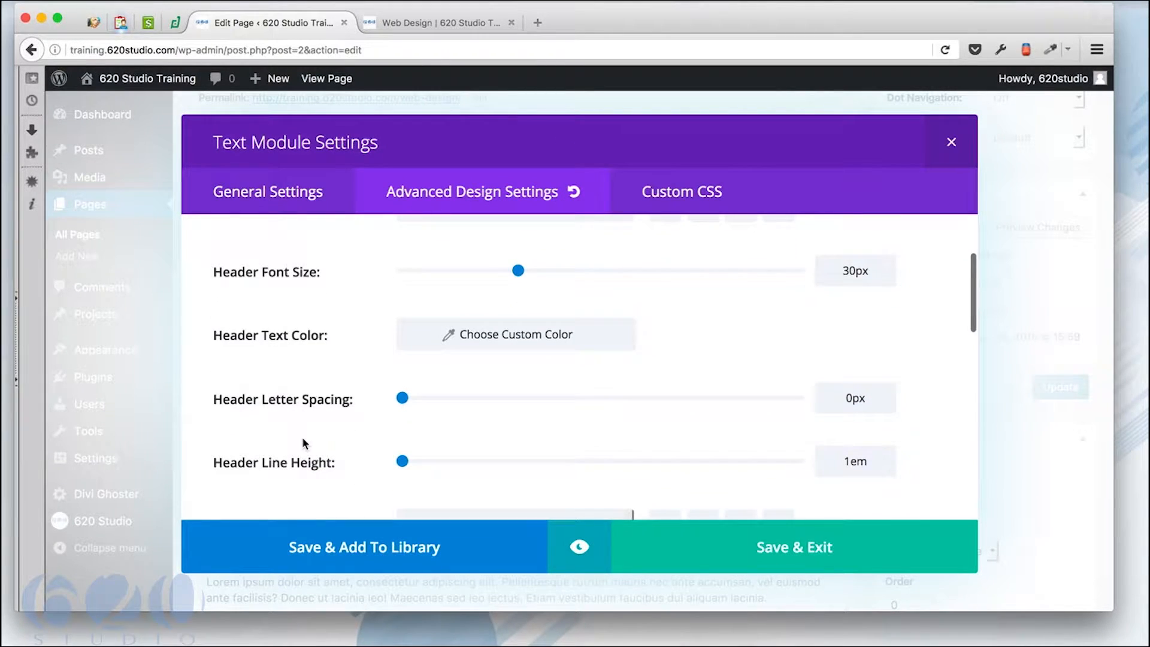
scroll(302, 439, "down", 10)
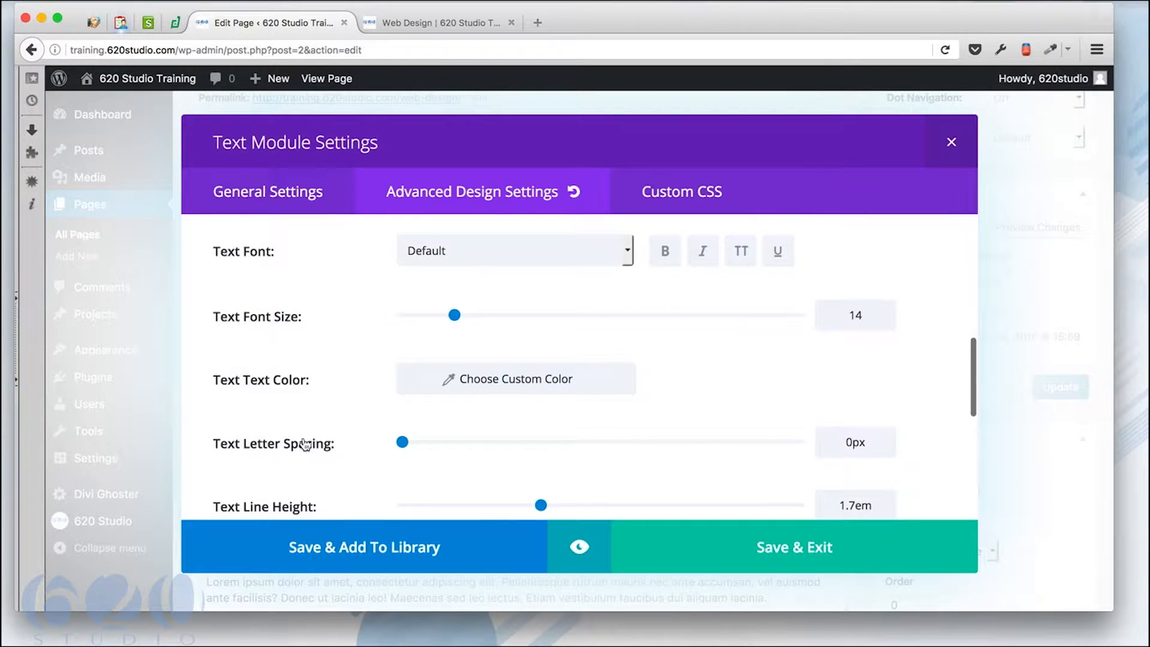
scroll(372, 441, "down", 5)
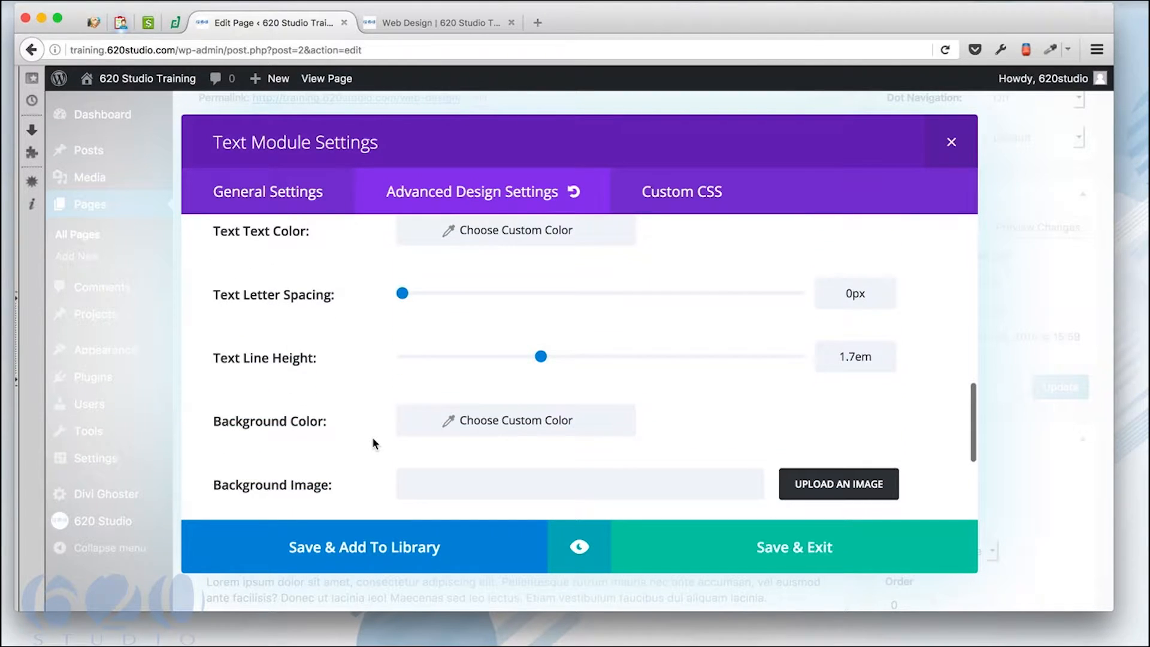
scroll(372, 437, "down", 2)
scroll(372, 436, "up", 6)
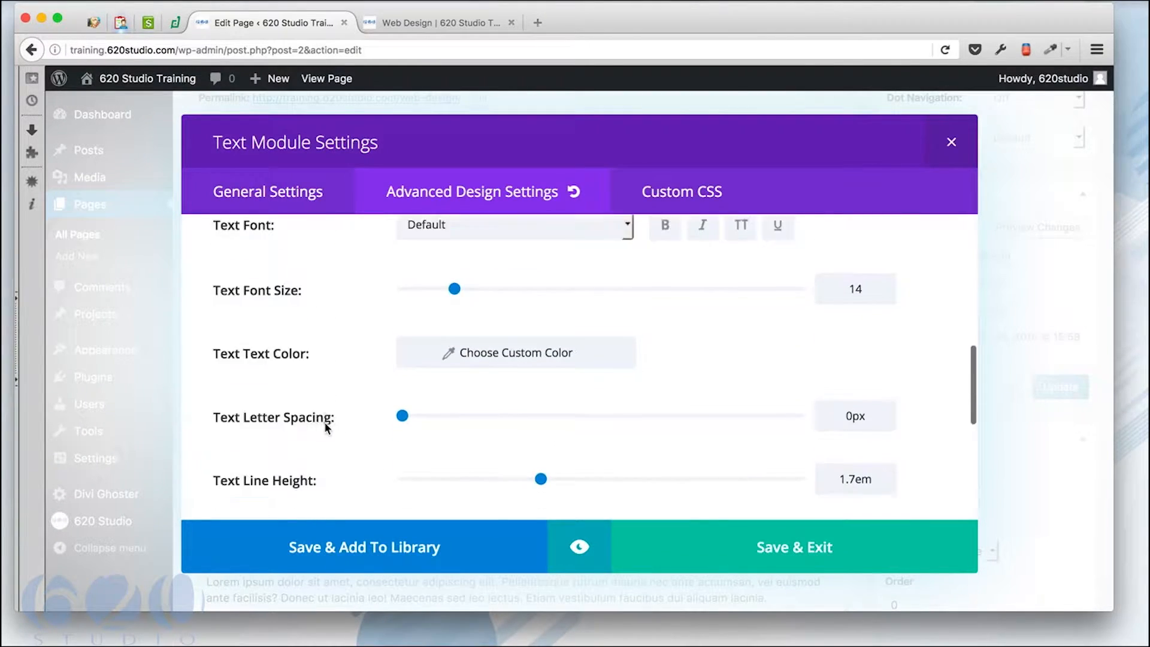
scroll(325, 422, "down", 7)
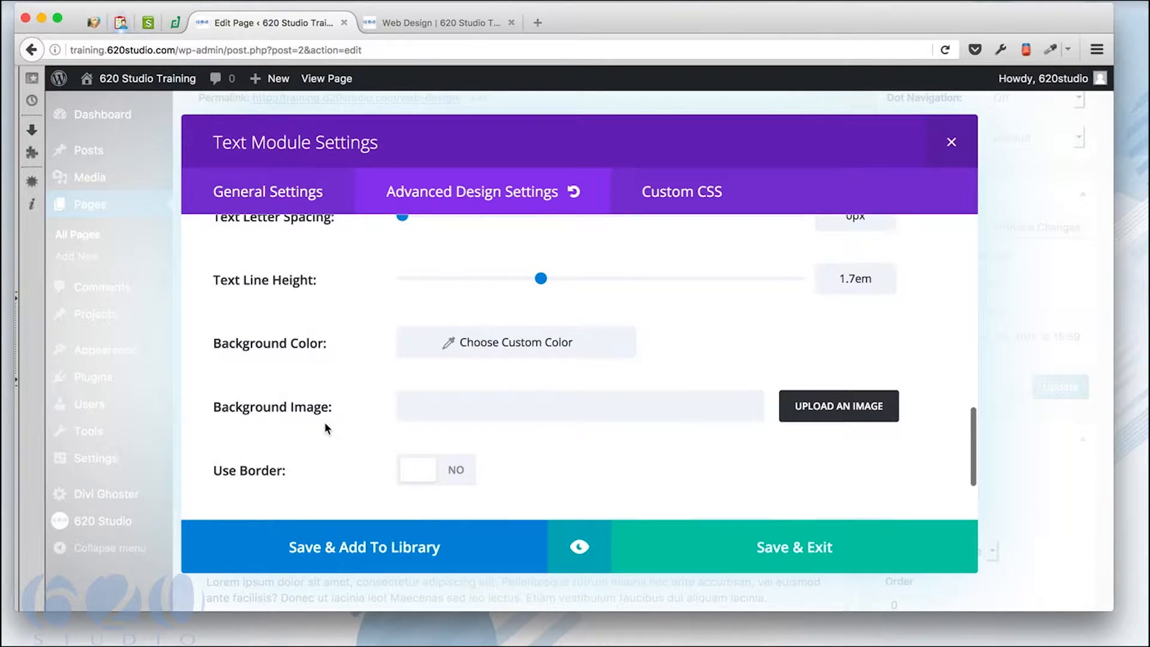
scroll(325, 429, "down", 4)
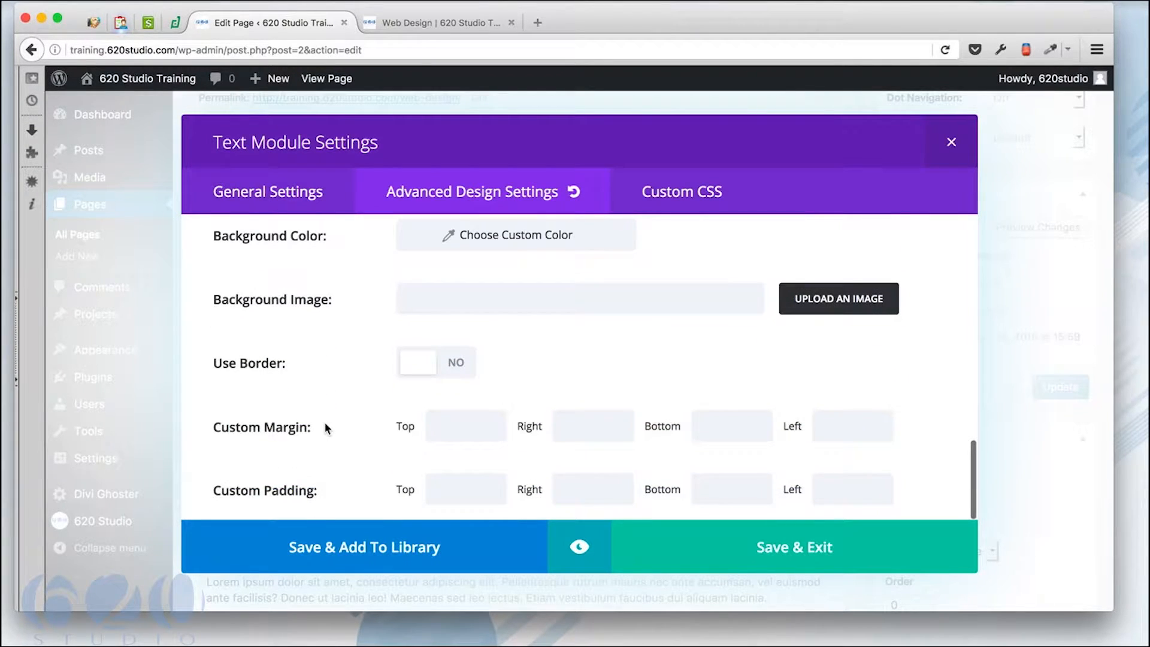
Set the Text module's text font size to 20, save the module and update the page.
scroll(354, 396, "up", 5)
scroll(352, 395, "down", 3)
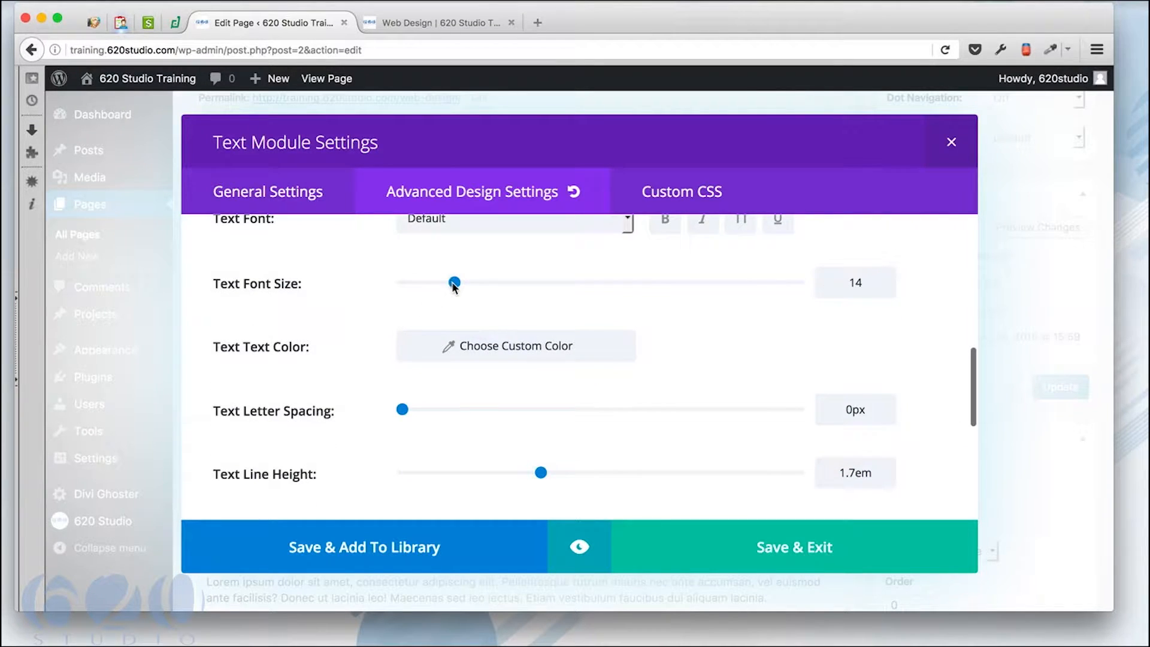
left_click_drag(454, 286, 478, 291)
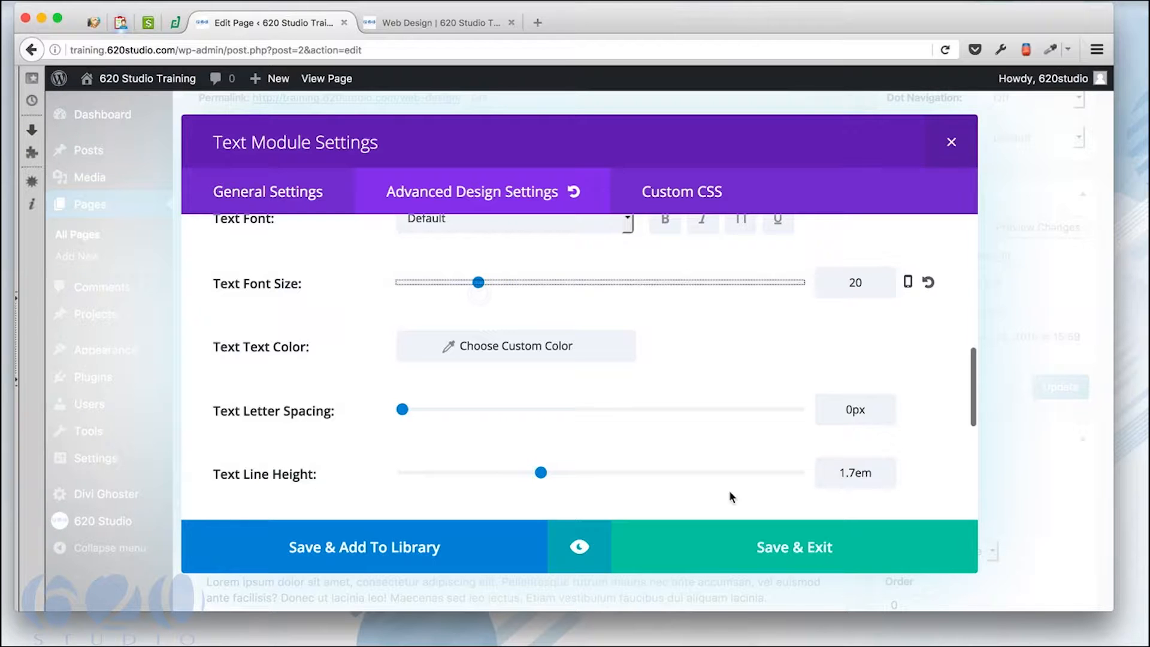
left_click(767, 541)
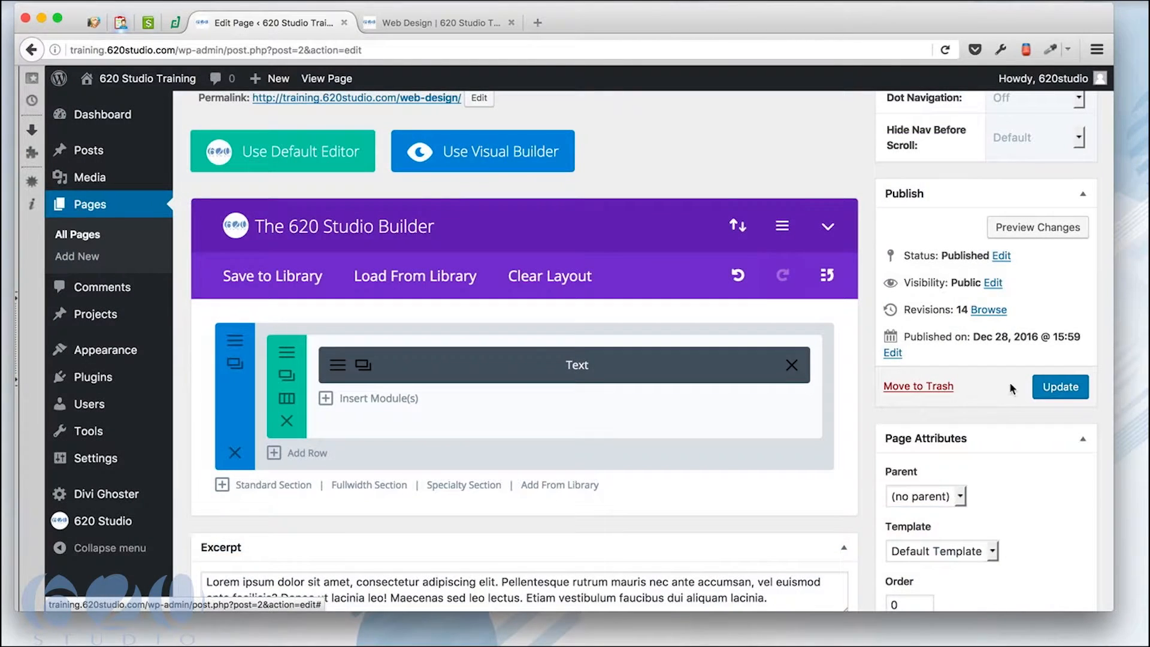
left_click(1036, 388)
Refresh the live Web Design page and review the body text at its new size.
left_click(455, 23)
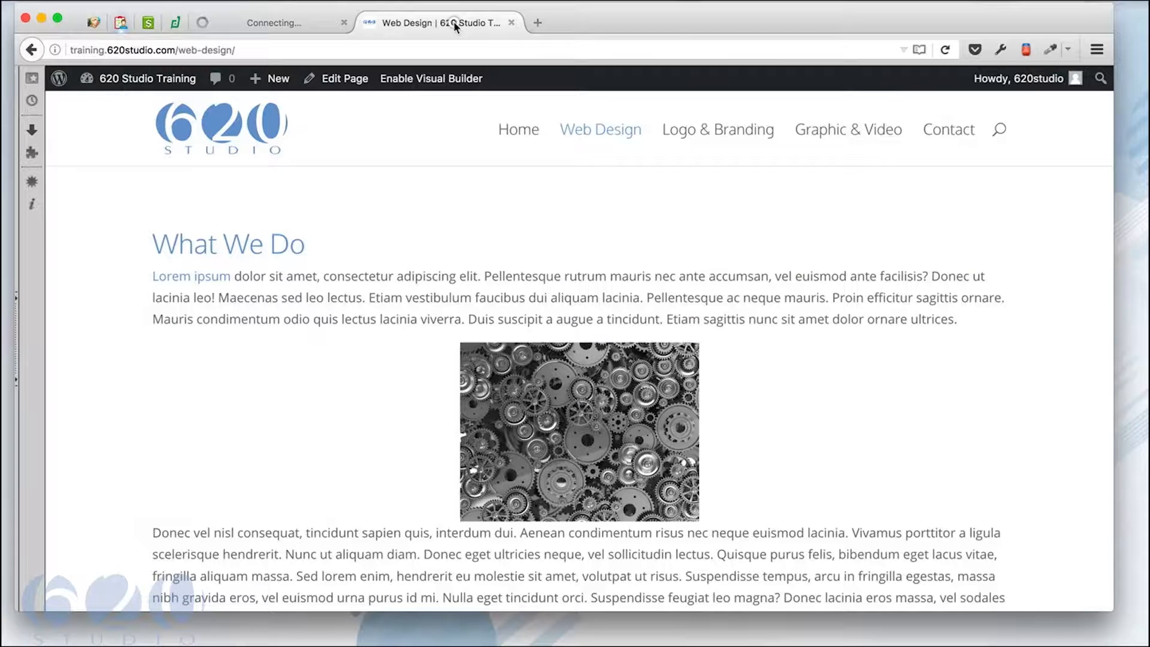
left_click(946, 51)
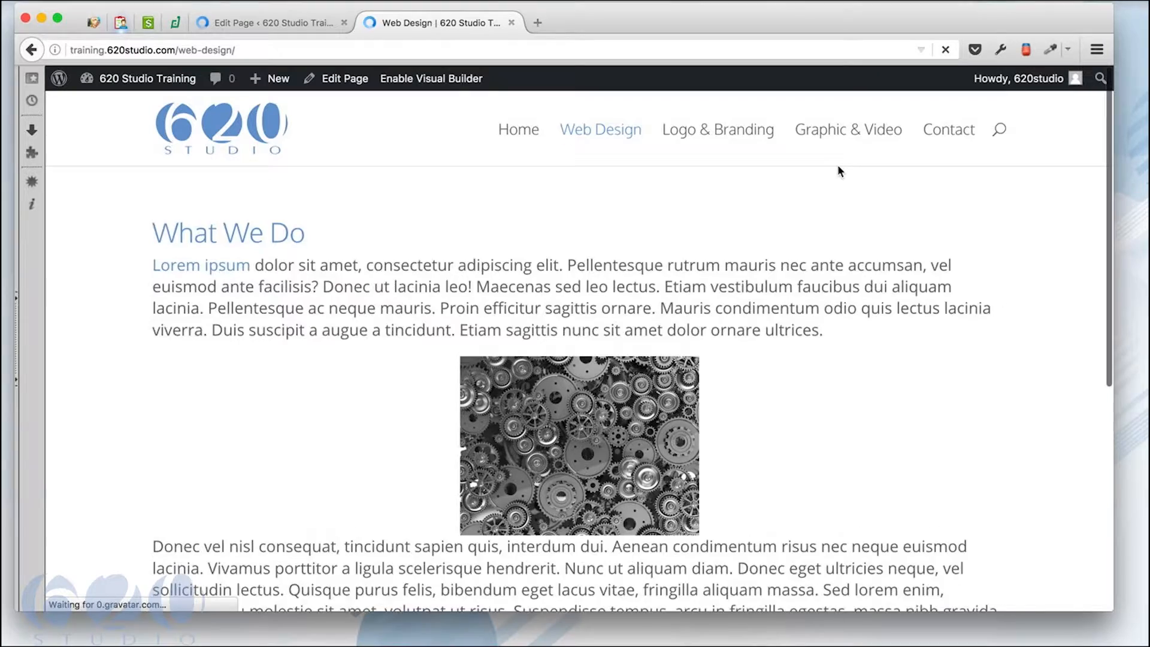
scroll(541, 346, "down", 10)
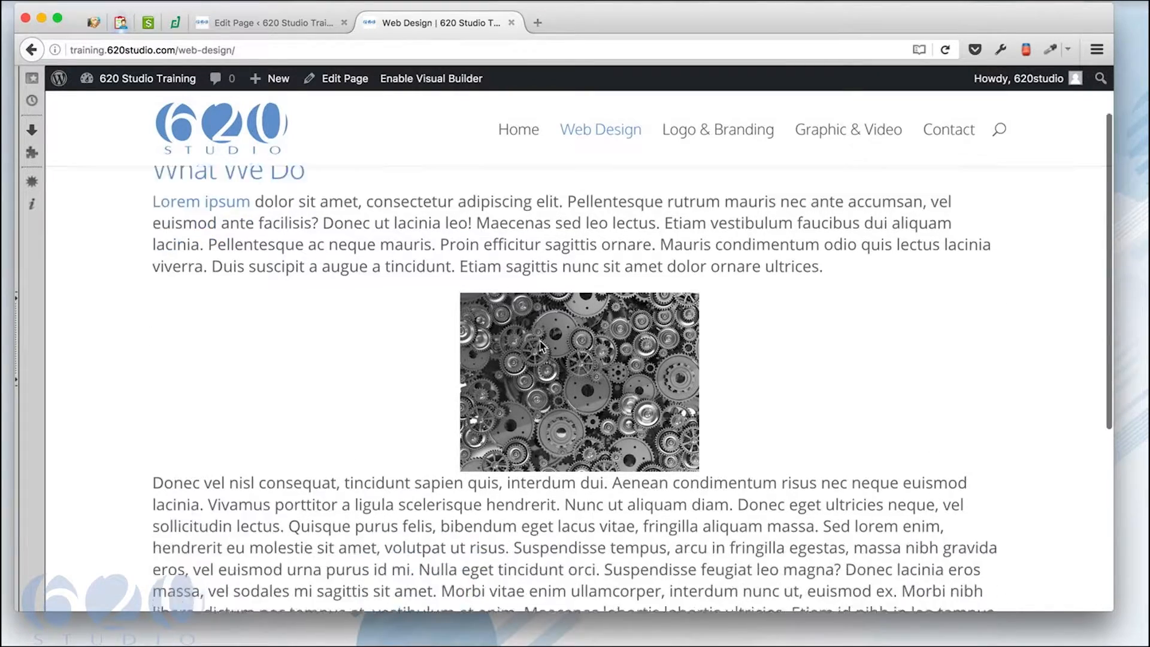
scroll(540, 346, "up", 8)
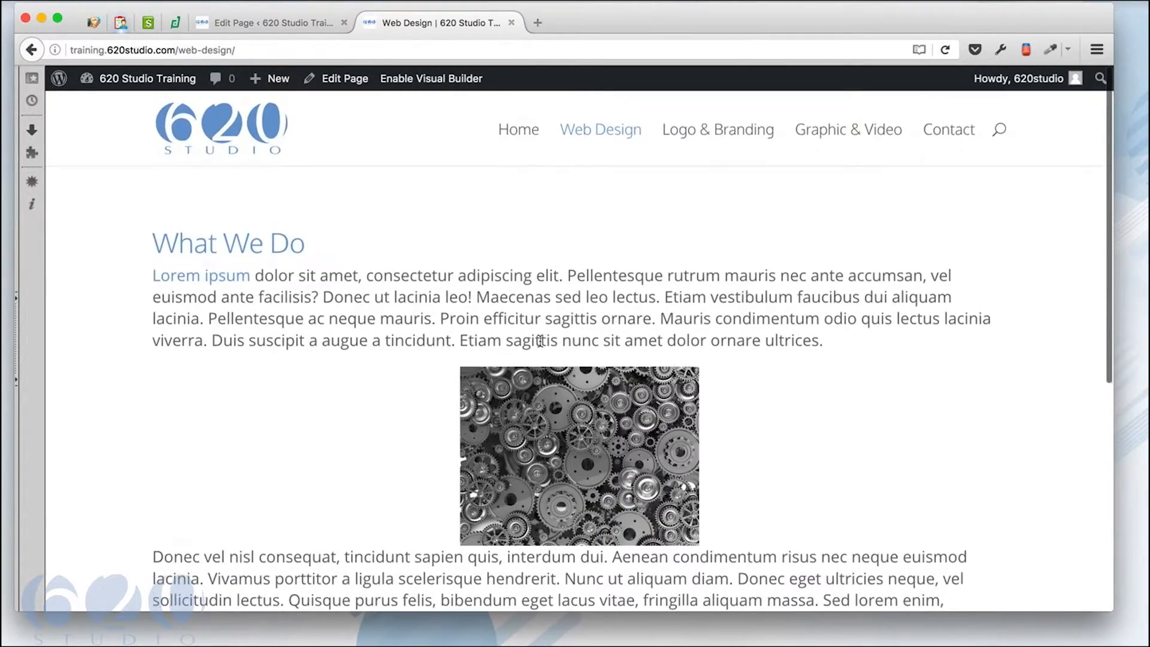
scroll(540, 340, "down", 6)
scroll(541, 341, "down", 2)
scroll(540, 341, "up", 10)
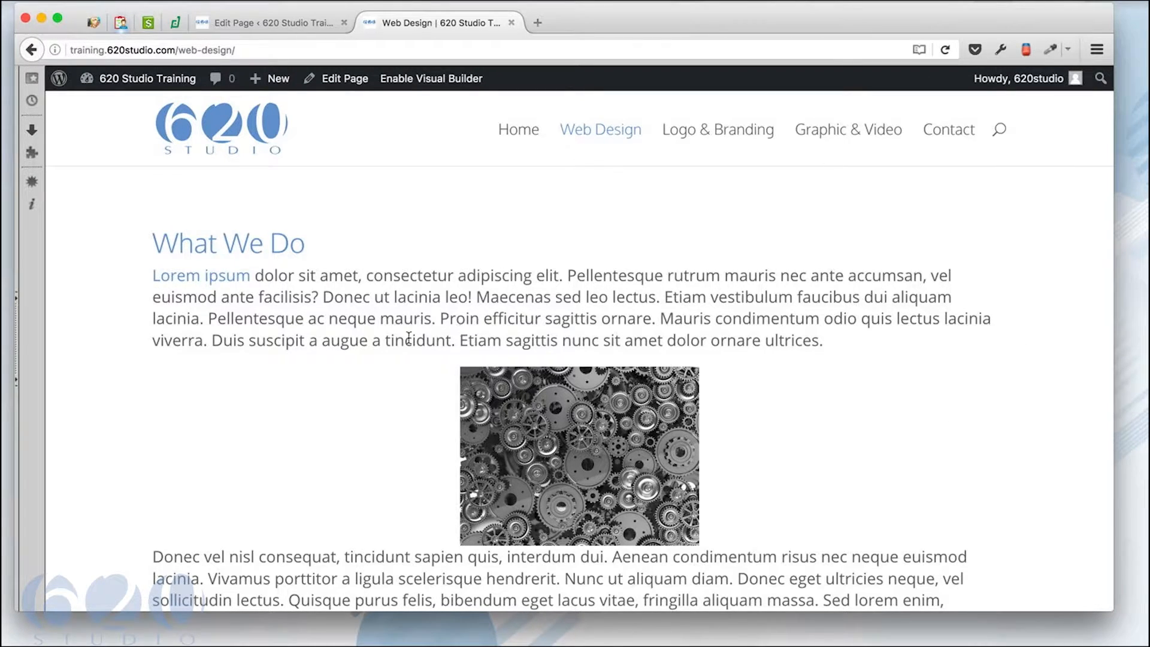
scroll(440, 413, "down", 5)
scroll(441, 415, "up", 5)
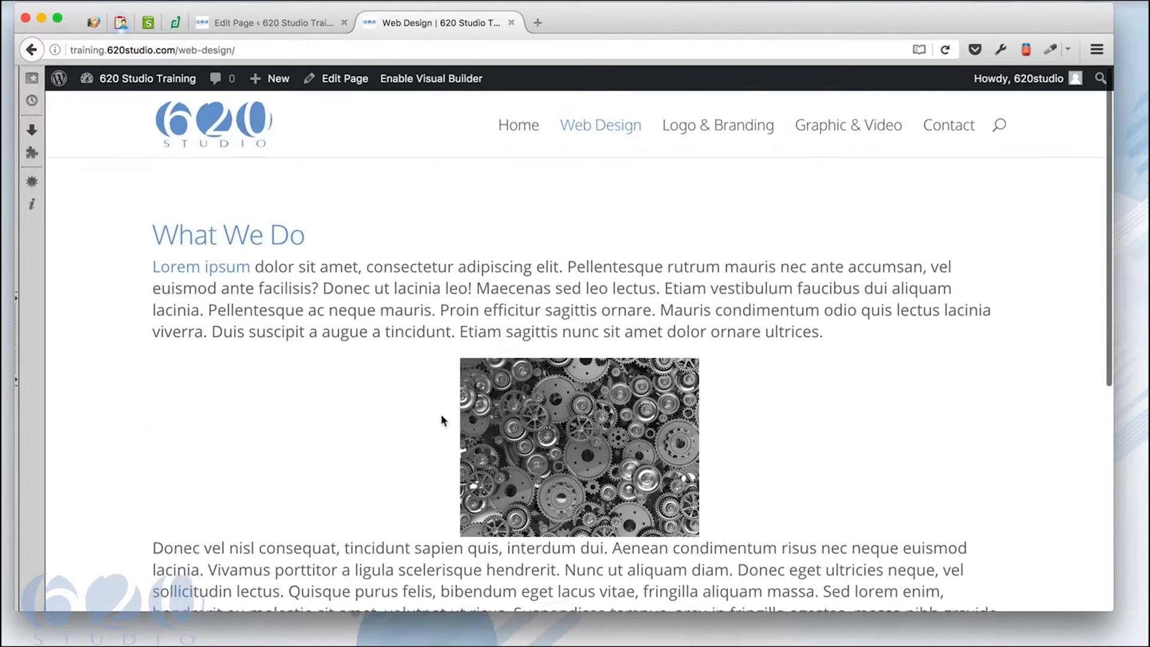
Return to the page editor, reopen the Text module's advanced design settings and set the text font size to 16.
left_click(279, 22)
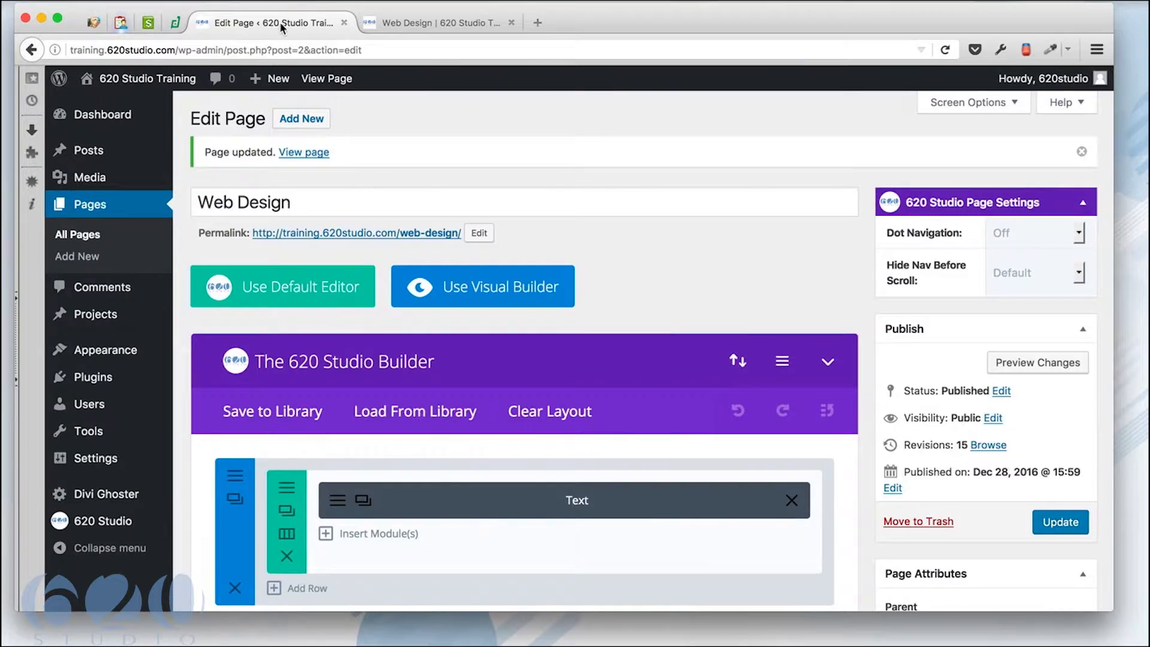
scroll(656, 277, "down", 5)
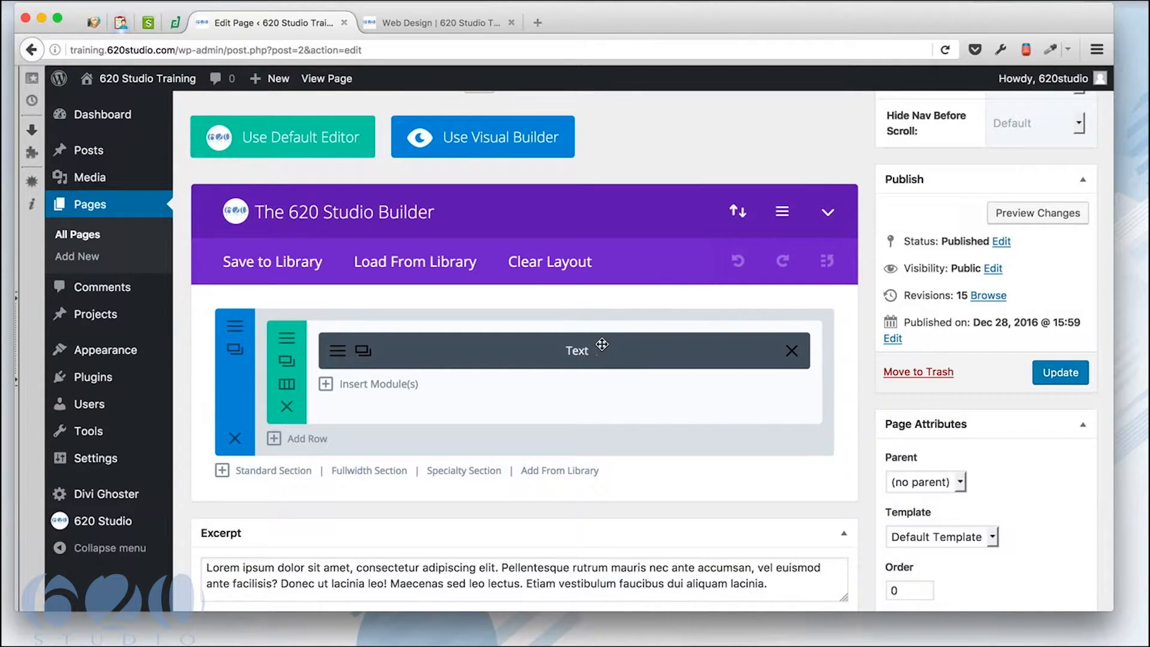
left_click(337, 354)
left_click(504, 193)
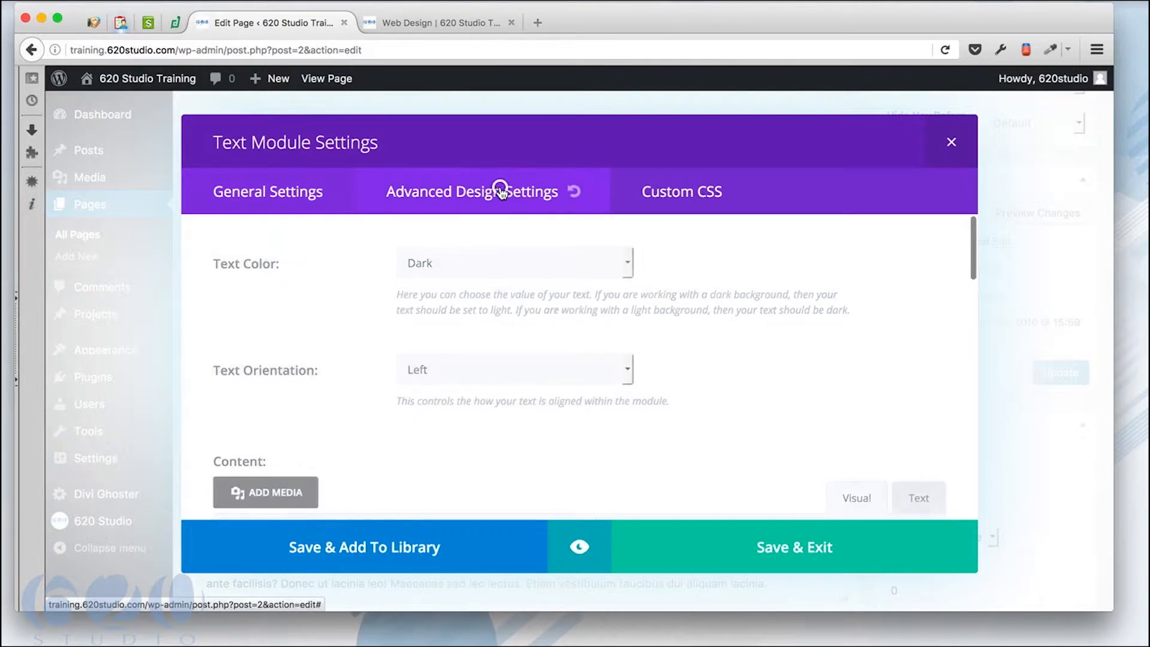
scroll(406, 390, "down", 4)
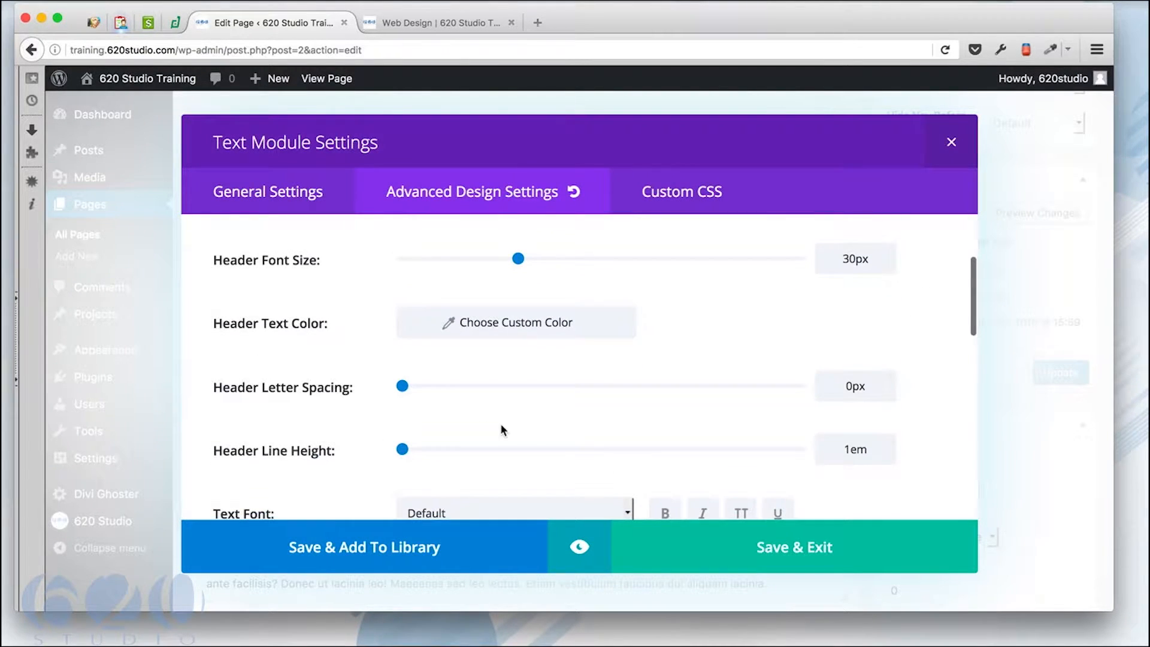
scroll(502, 429, "down", 3)
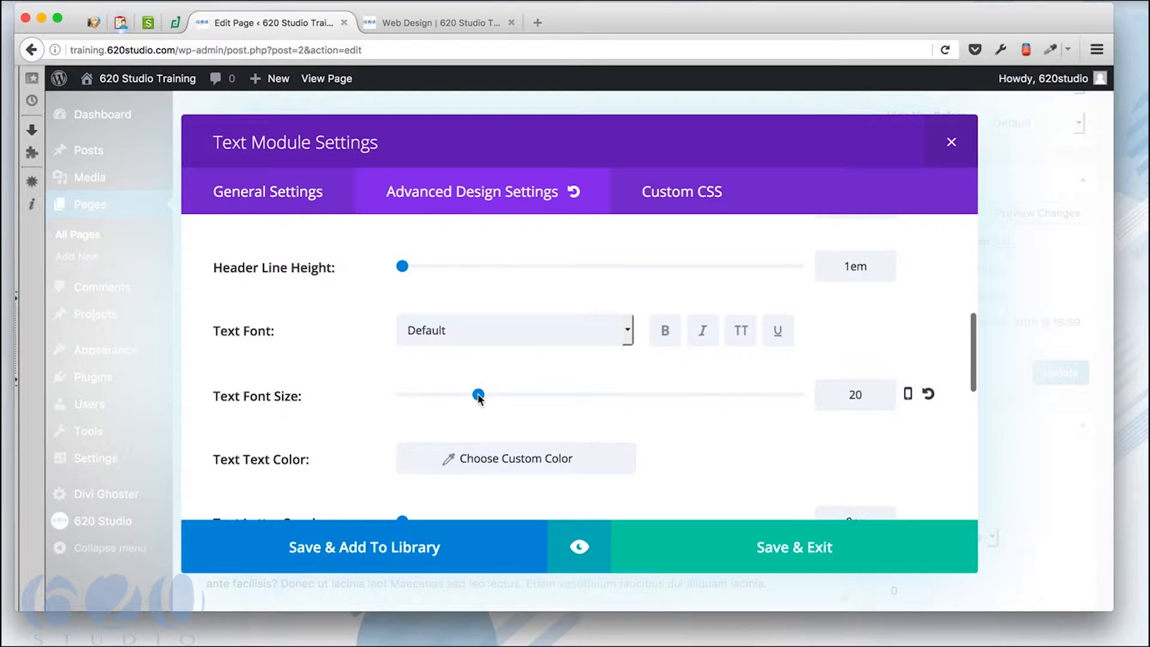
left_click_drag(478, 395, 462, 397)
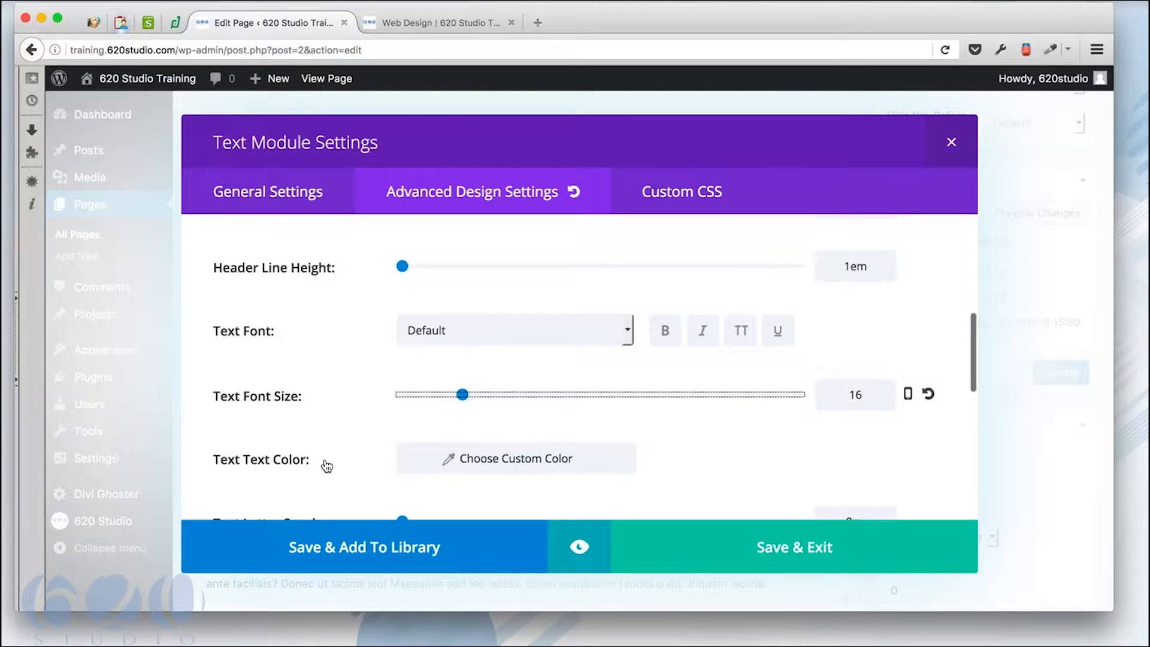
Give the Text module's body text a custom color using the blue preset swatch.
scroll(327, 455, "down", 1)
left_click(411, 377)
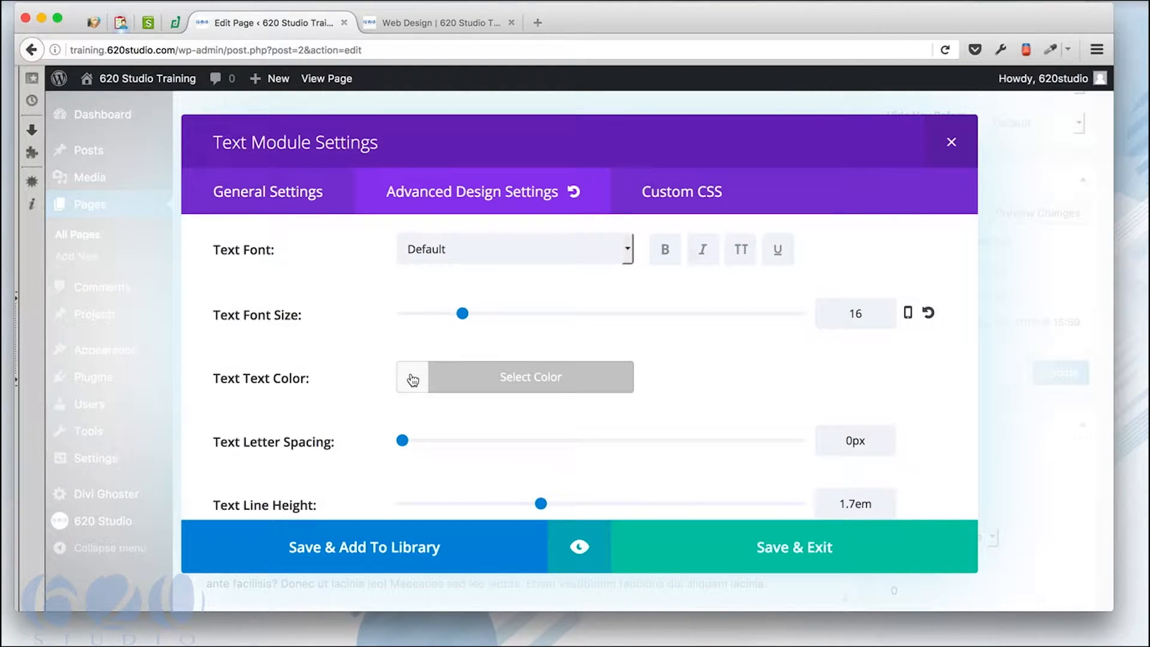
left_click(413, 380)
scroll(633, 407, "down", 2)
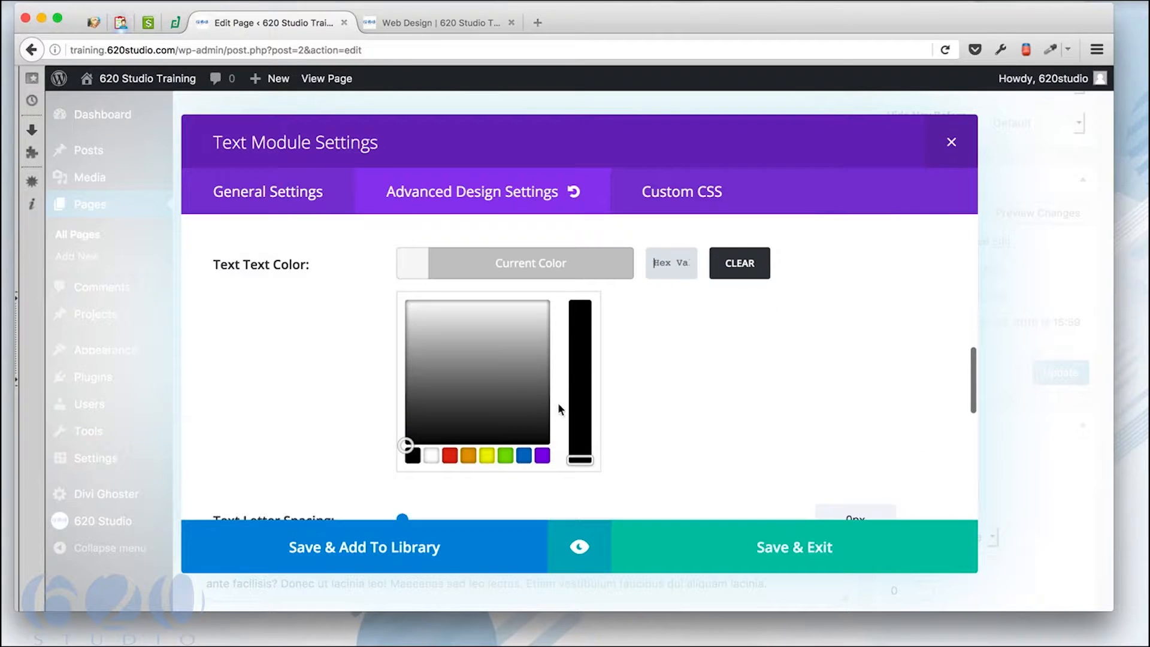
left_click(524, 456)
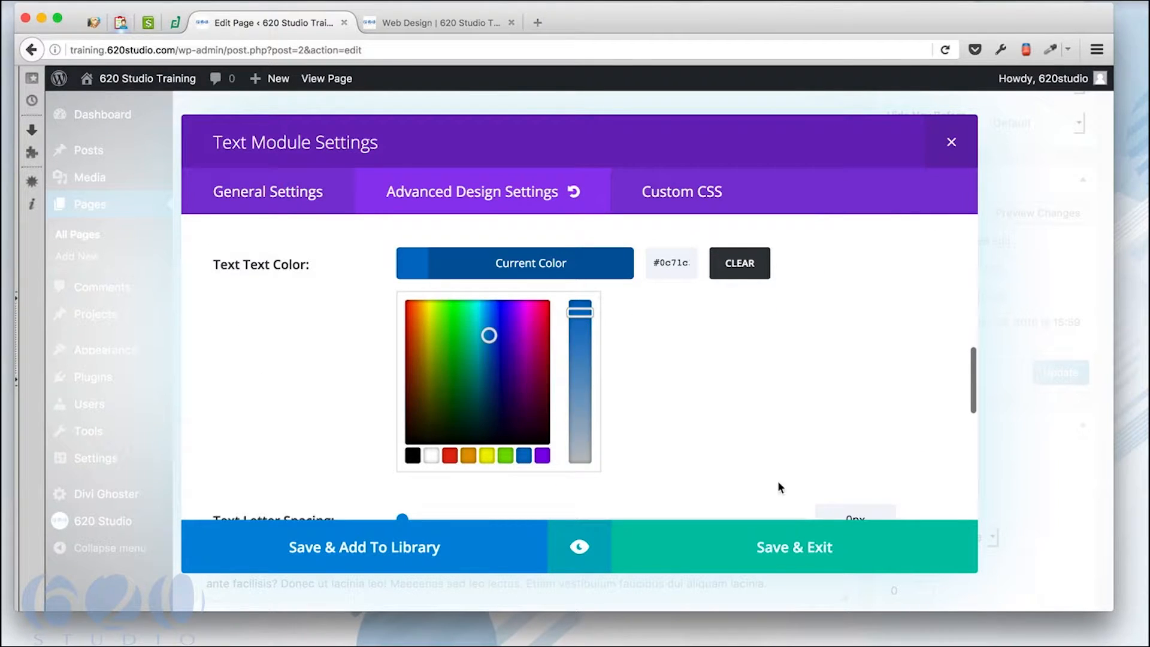
Save the Text module, update the page and check the body text's size and color on the live Web Design page.
left_click(803, 557)
left_click(1060, 374)
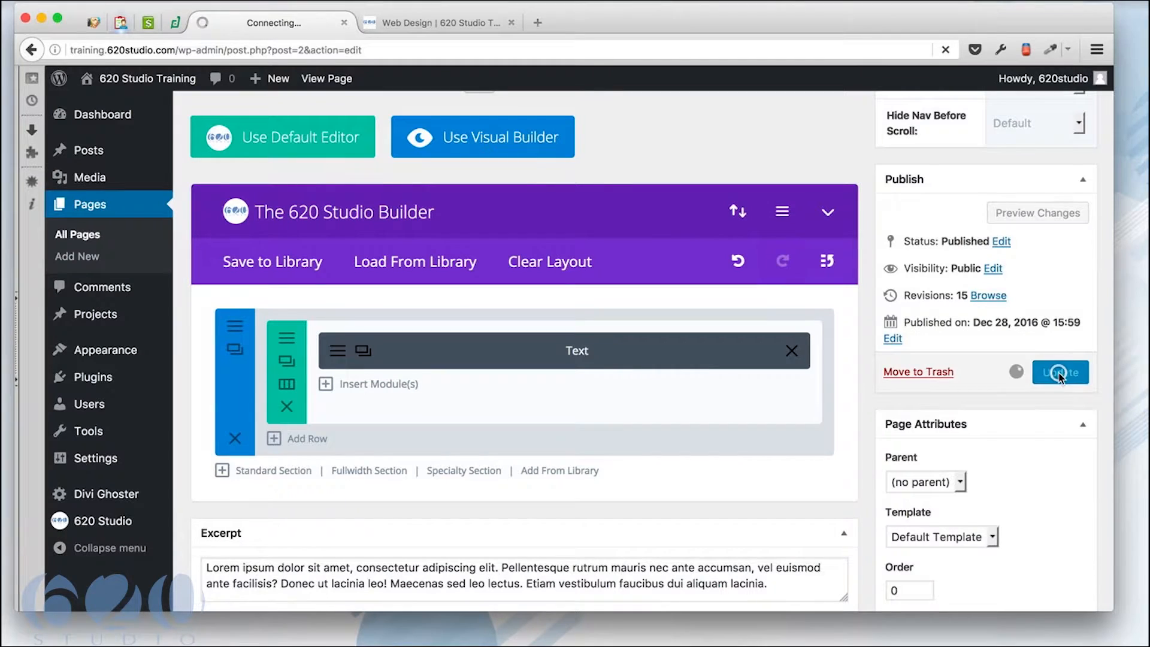
left_click(458, 28)
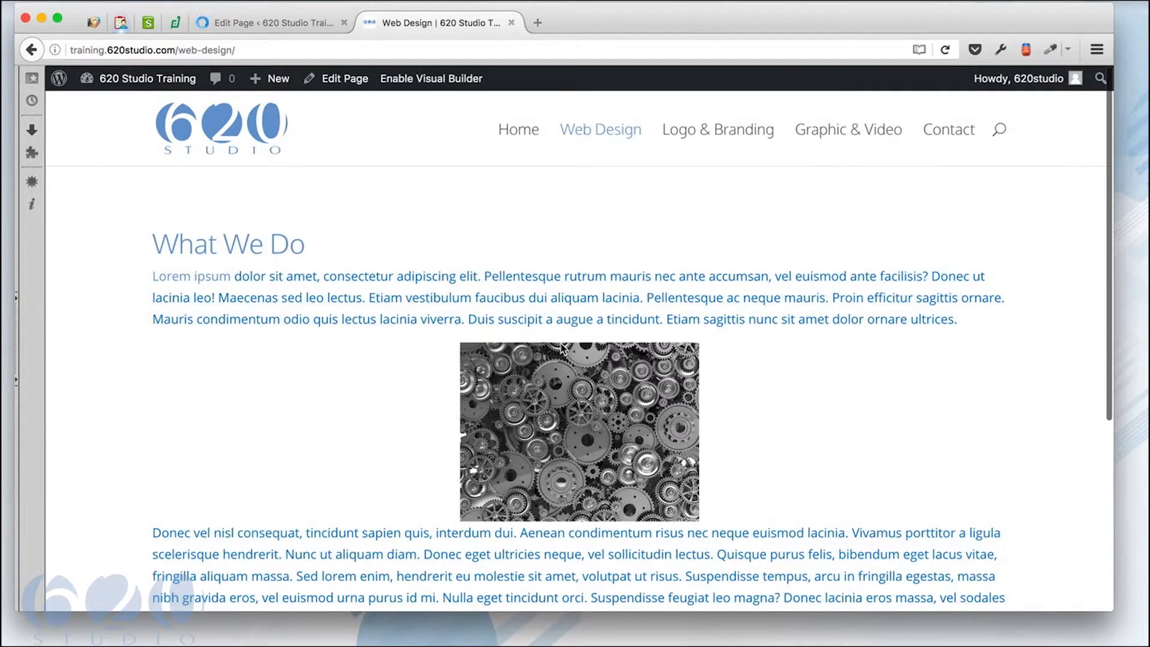
scroll(416, 326, "down", 5)
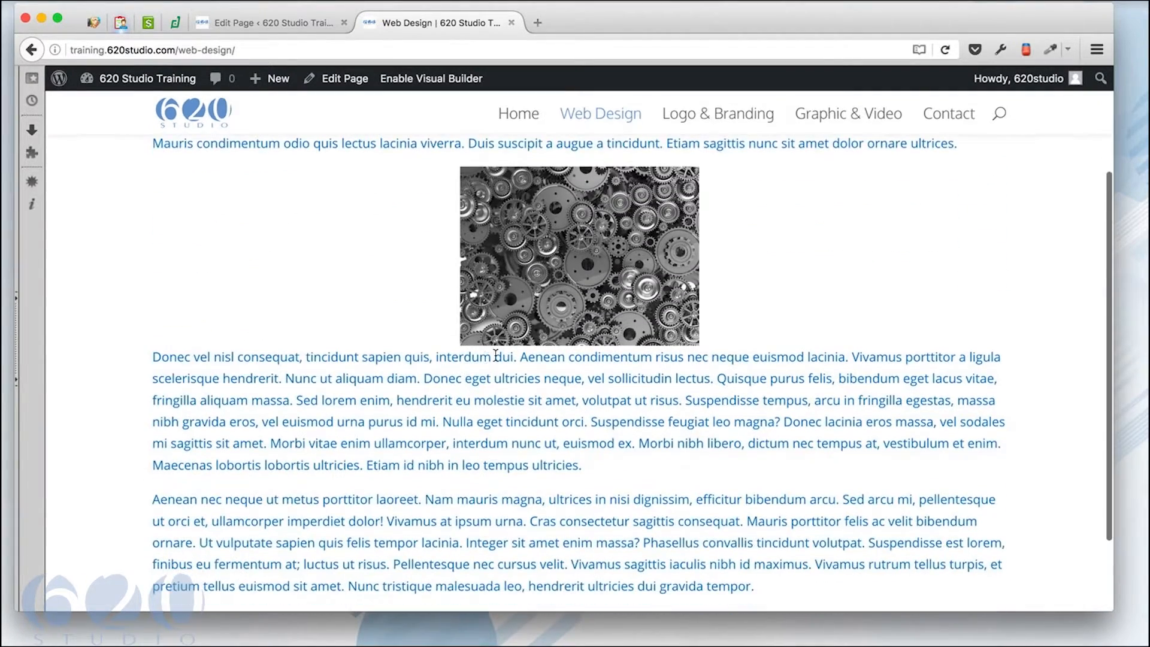
scroll(305, 400, "down", 4)
scroll(305, 400, "up", 7)
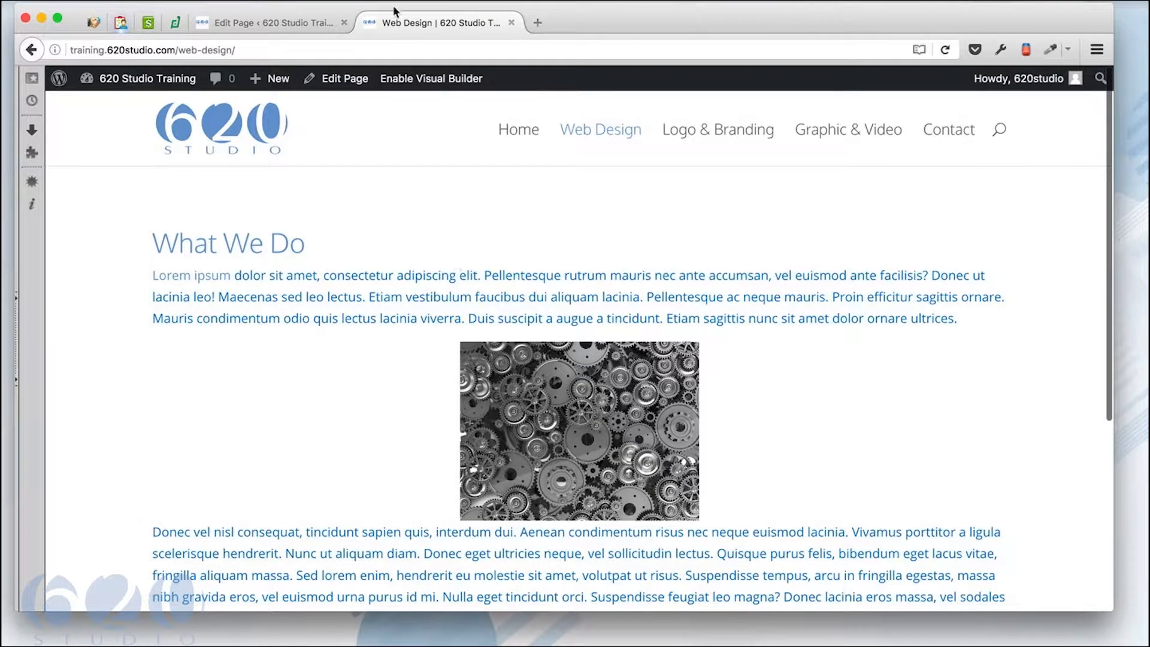
Return to the page editor and reopen the Text module's advanced design settings.
left_click(275, 22)
scroll(307, 315, "down", 10)
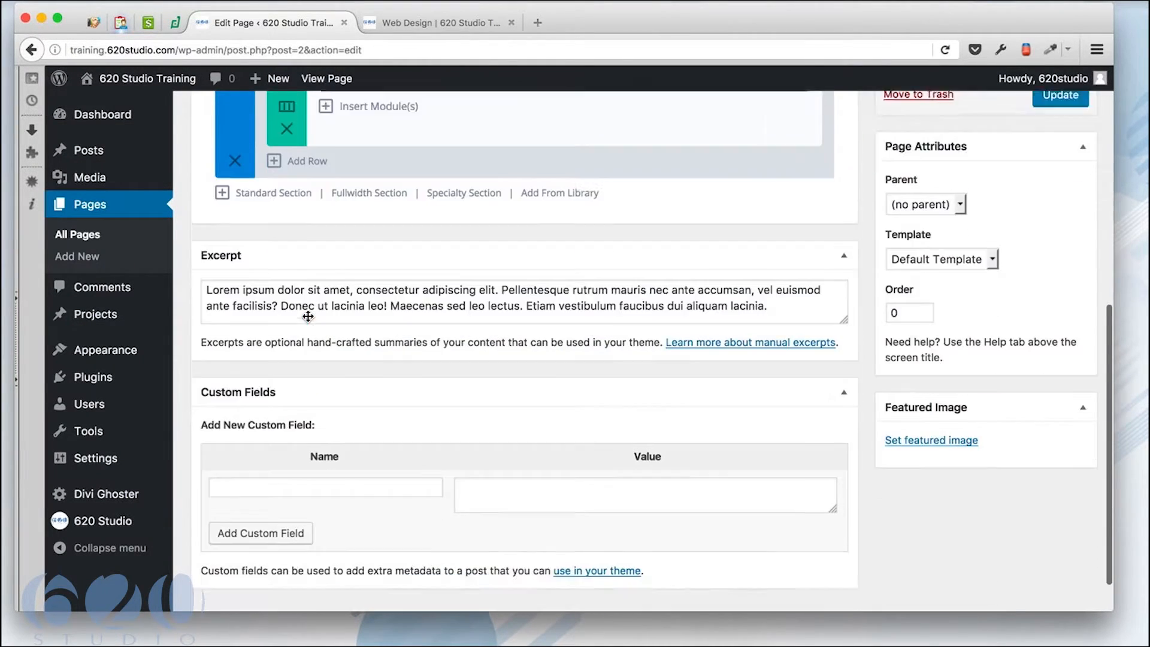
scroll(307, 314, "up", 6)
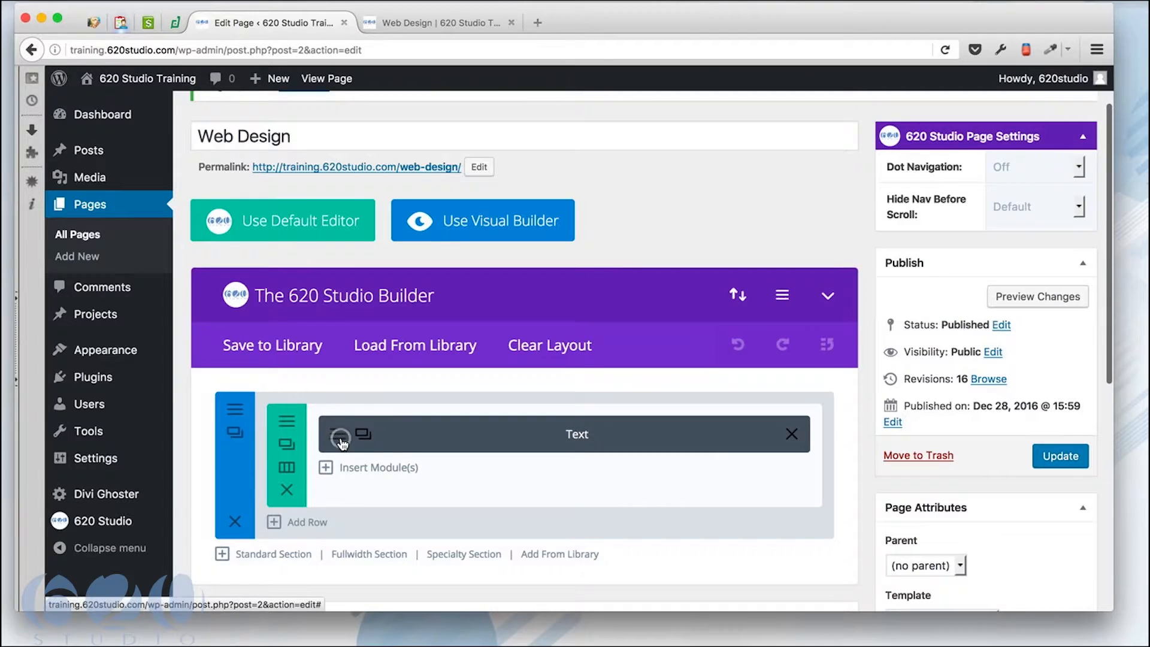
left_click(340, 442)
left_click(462, 191)
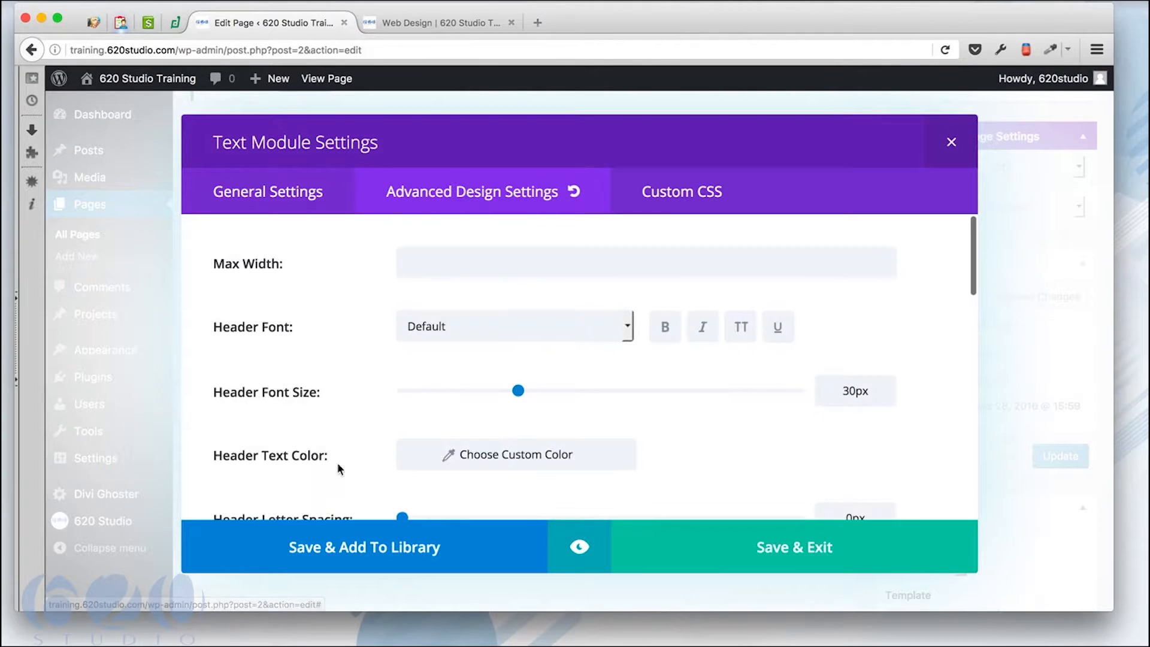
Give the Text module a near-black custom background color, #0a0a0a.
scroll(336, 463, "down", 5)
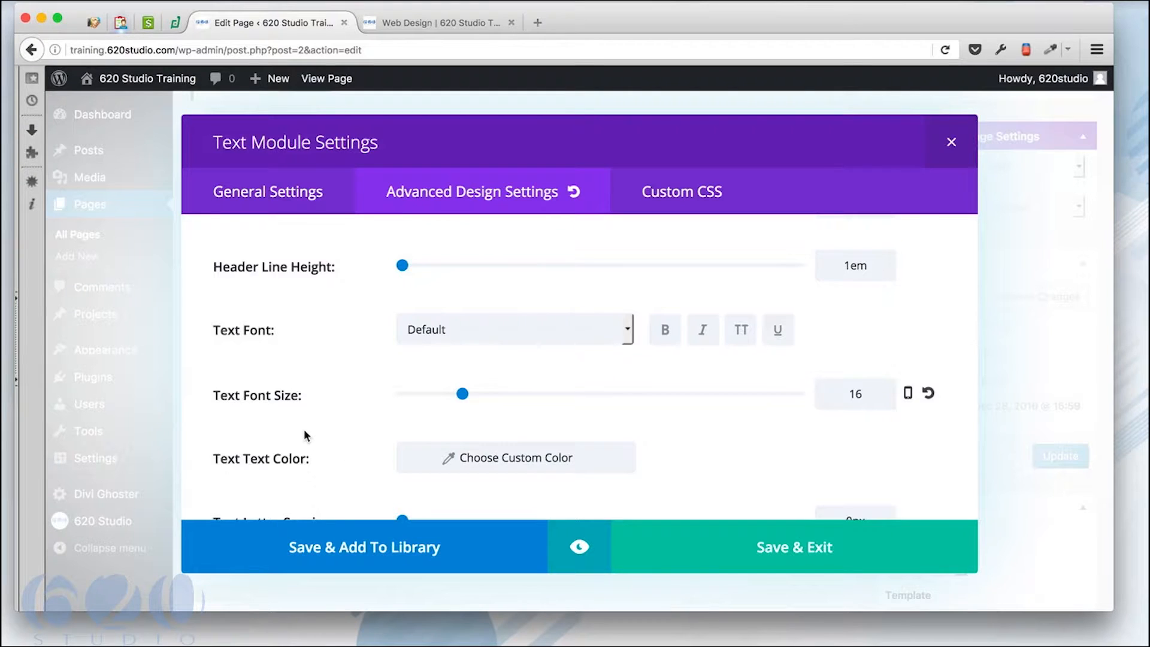
scroll(304, 429, "down", 2)
scroll(287, 472, "down", 2)
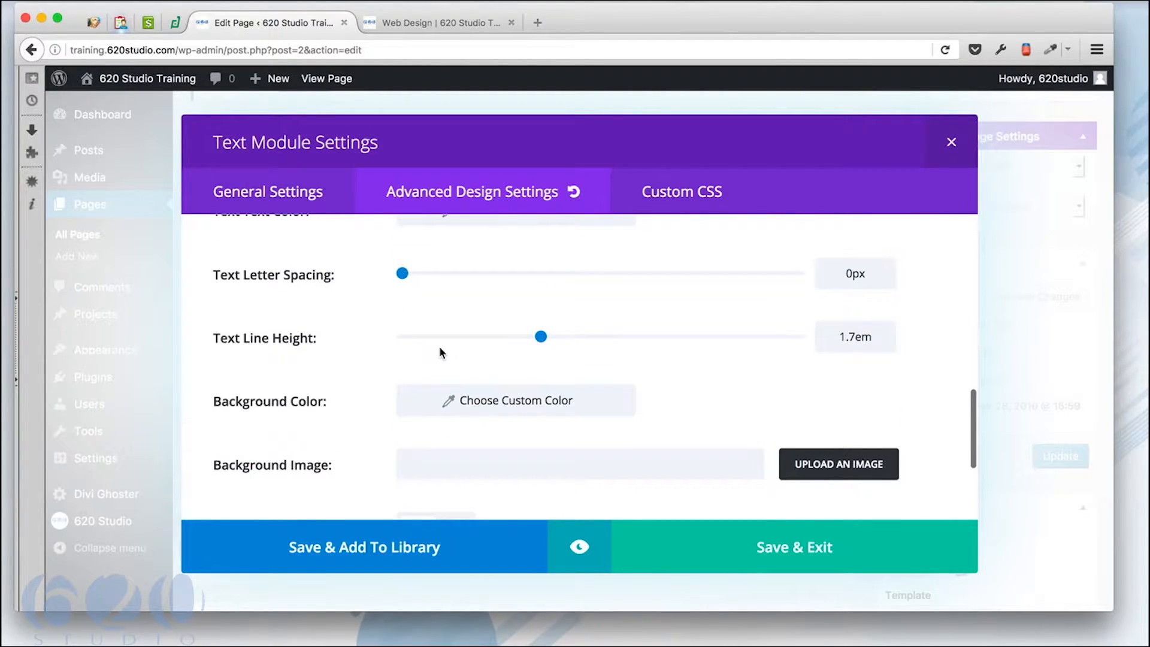
scroll(337, 393, "down", 3)
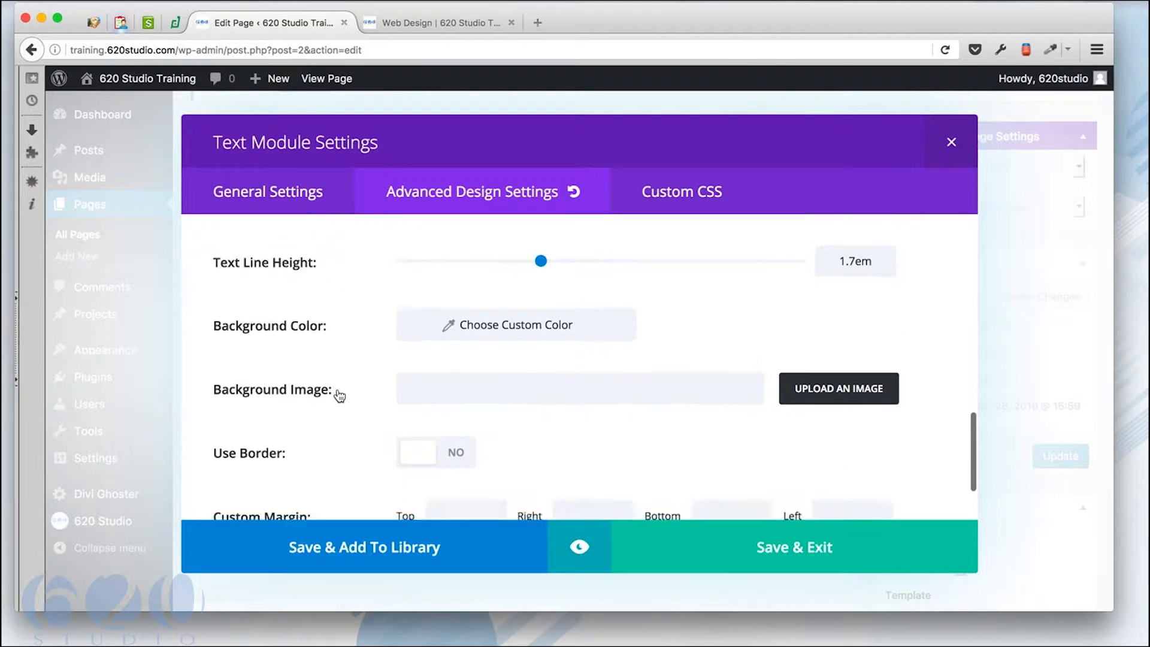
scroll(336, 393, "up", 2)
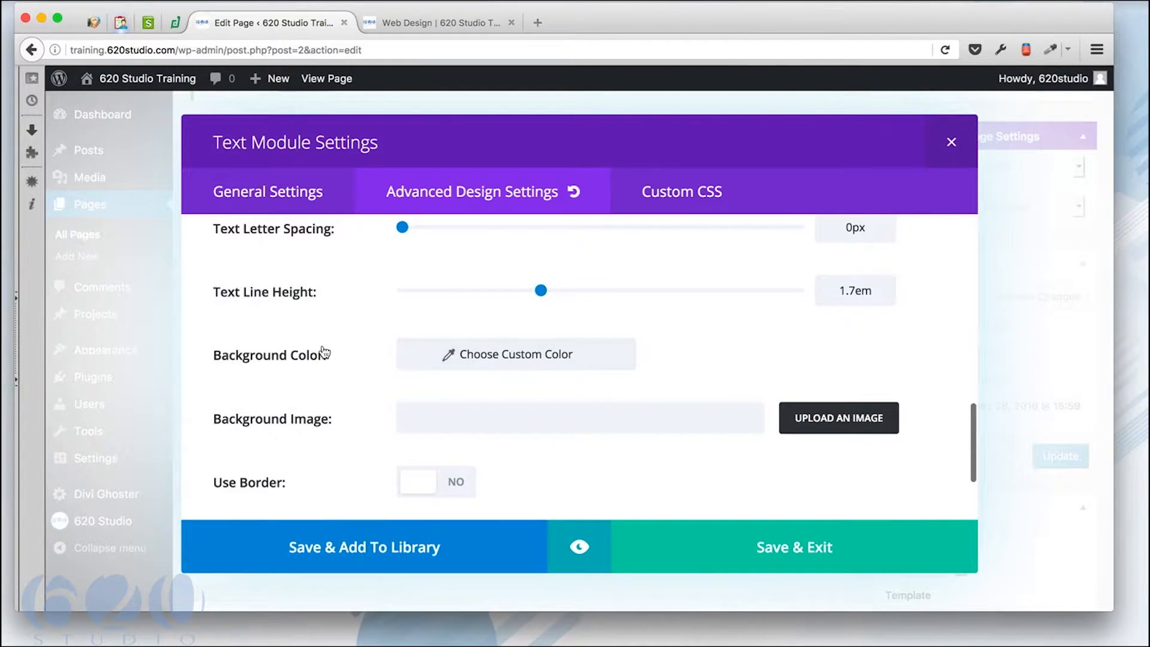
scroll(300, 461, "down", 2)
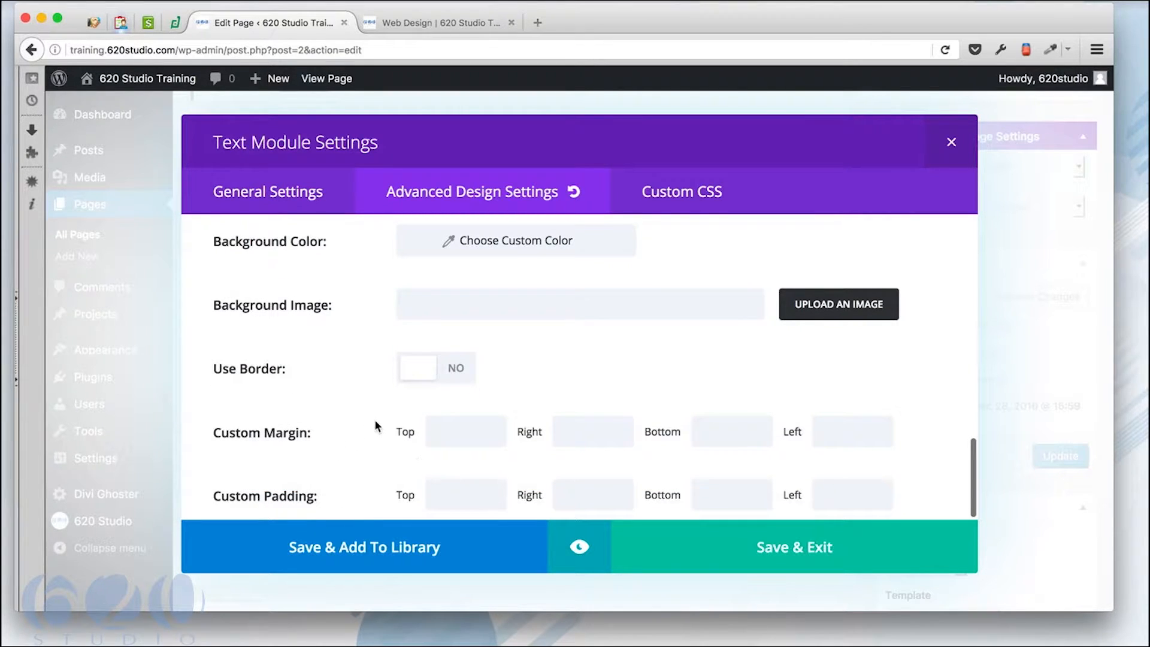
scroll(376, 419, "up", 3)
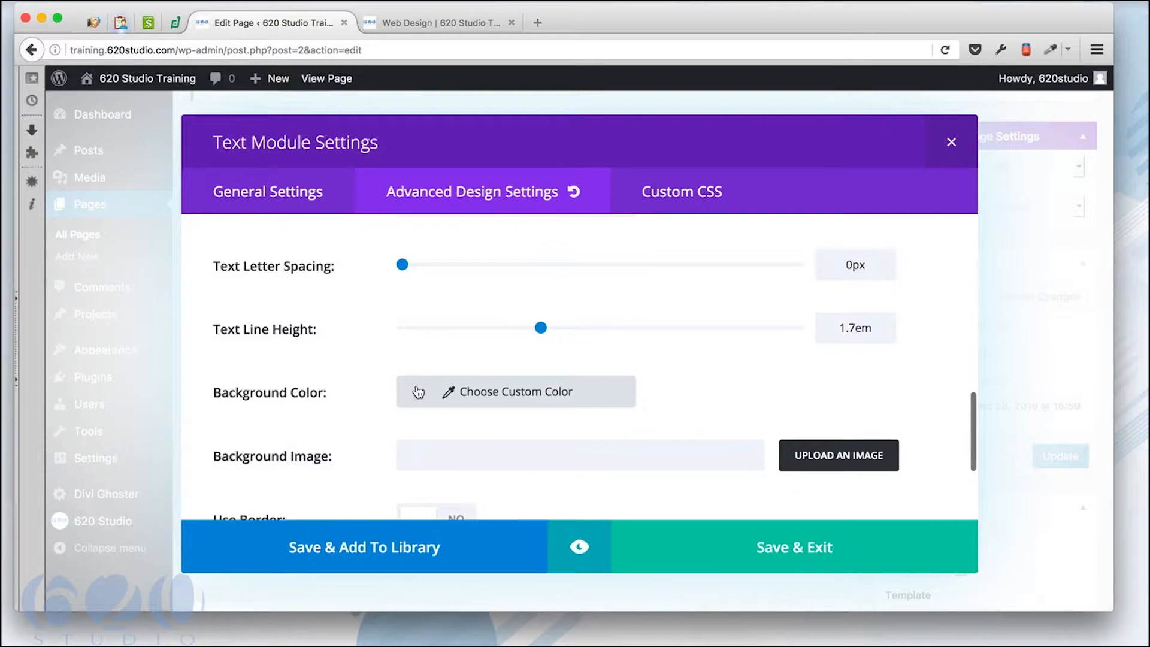
left_click(418, 392)
scroll(483, 465, "down", 3)
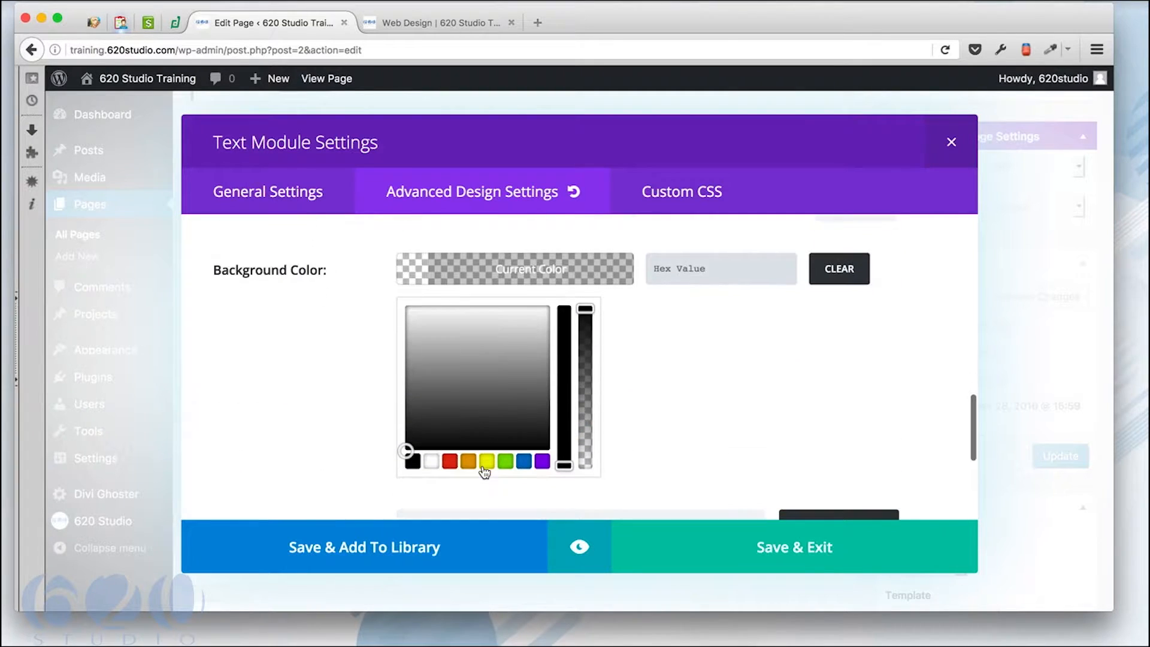
left_click_drag(506, 350, 502, 444)
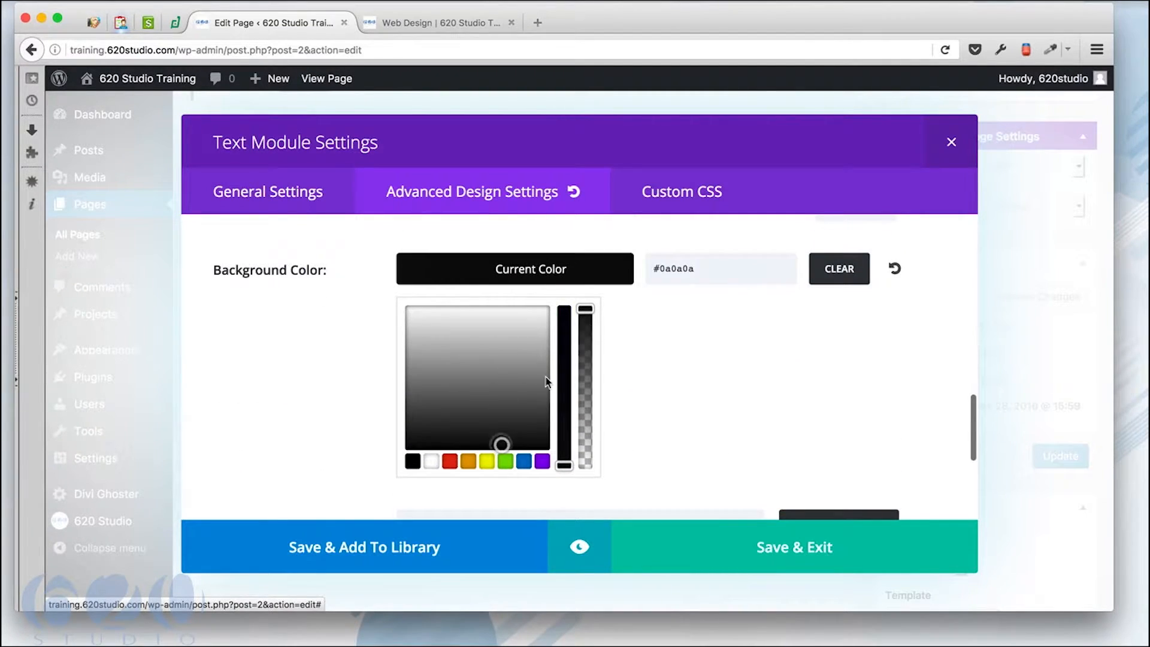
Save the Text module, update the page and check the new background on the live Web Design page.
left_click(728, 543)
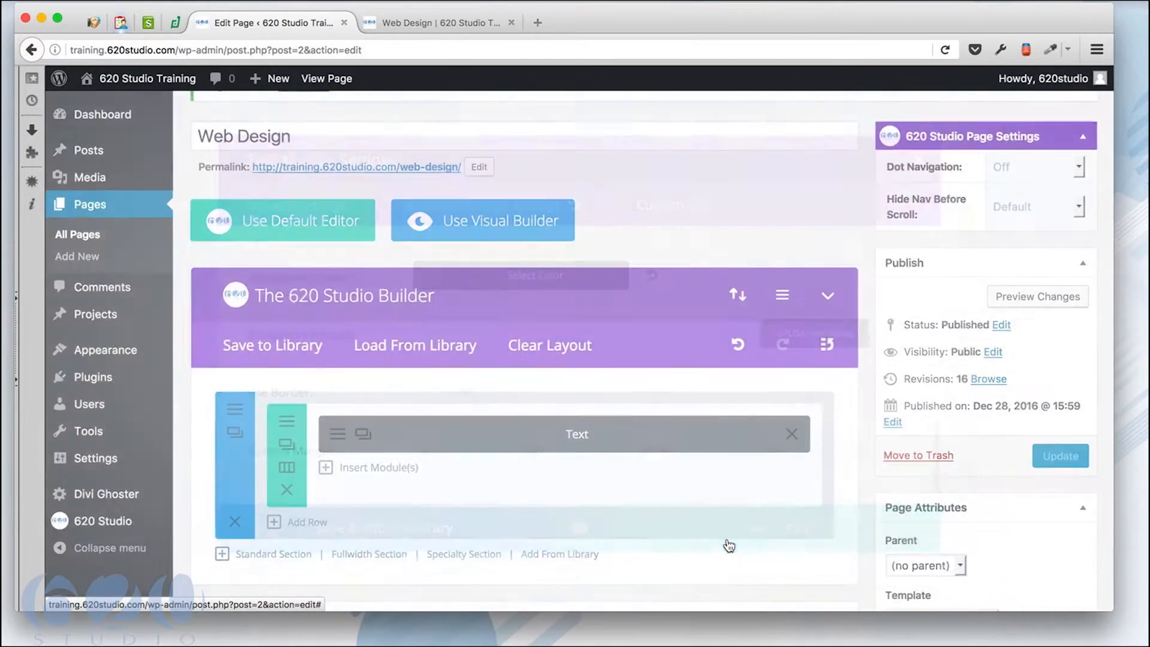
left_click(1061, 456)
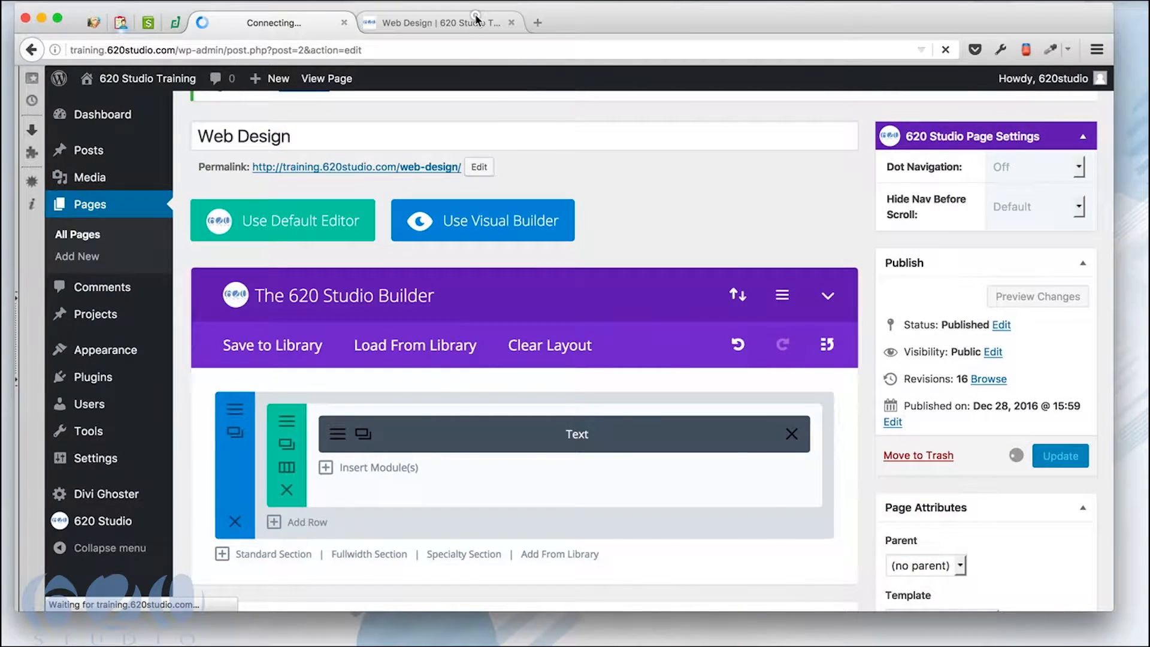
left_click(477, 21)
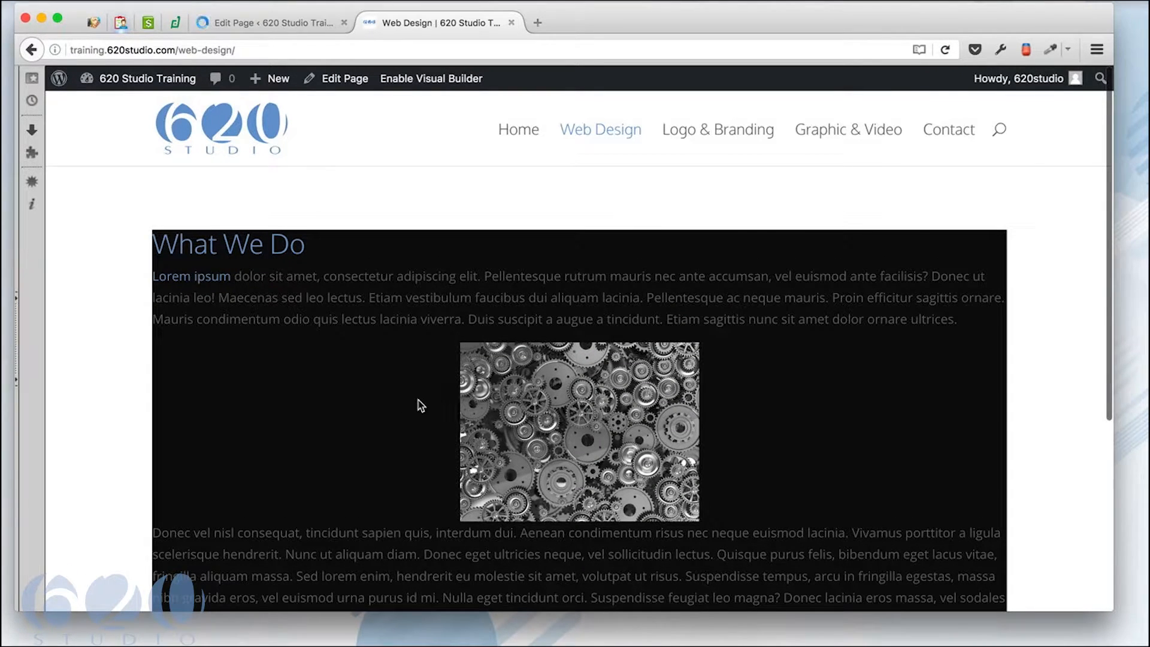
scroll(419, 402, "down", 2)
scroll(419, 401, "up", 2)
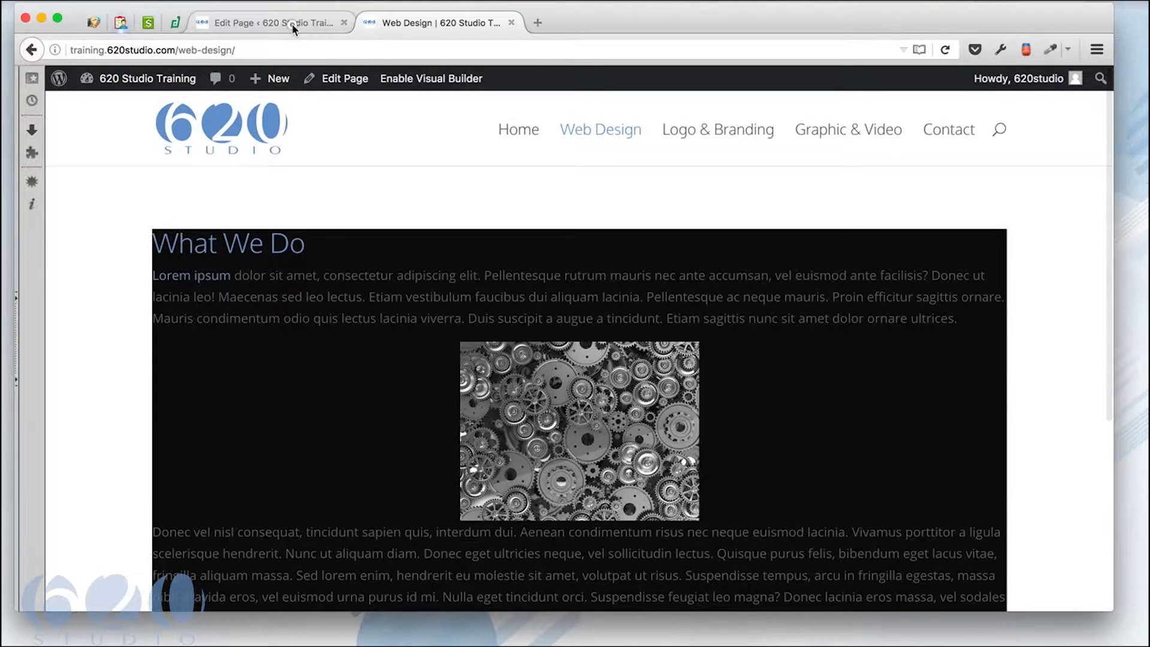
Return to the page editor, set the Text module's general Text Color to Light and save the module.
left_click(292, 24)
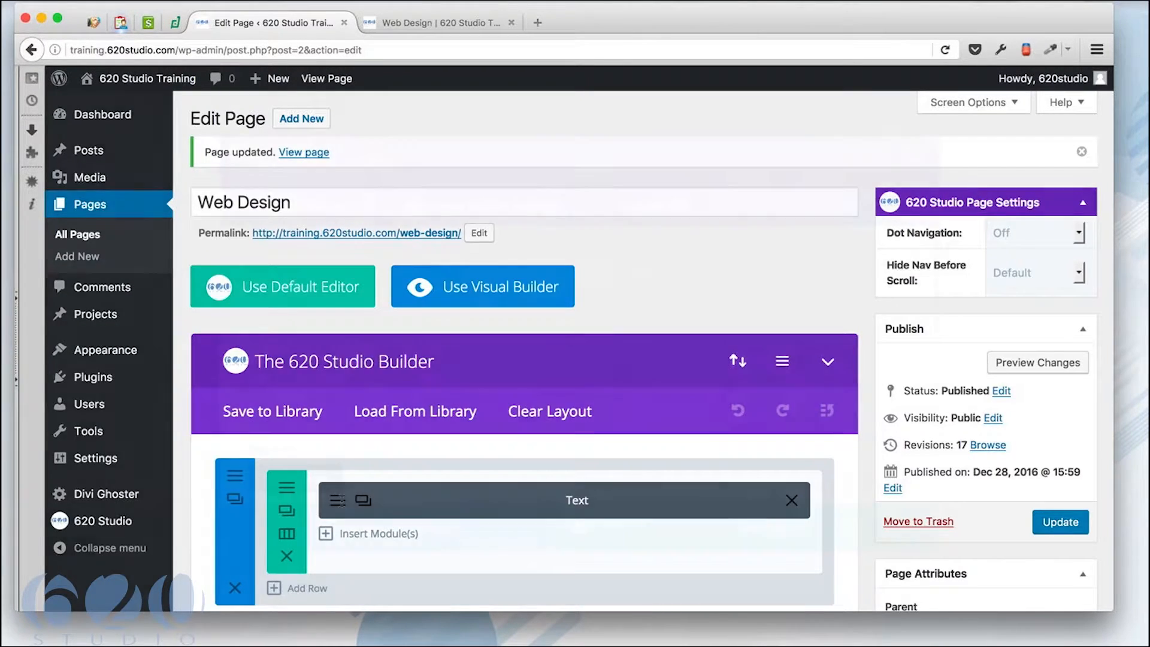
left_click(338, 501)
left_click(480, 265)
left_click(455, 302)
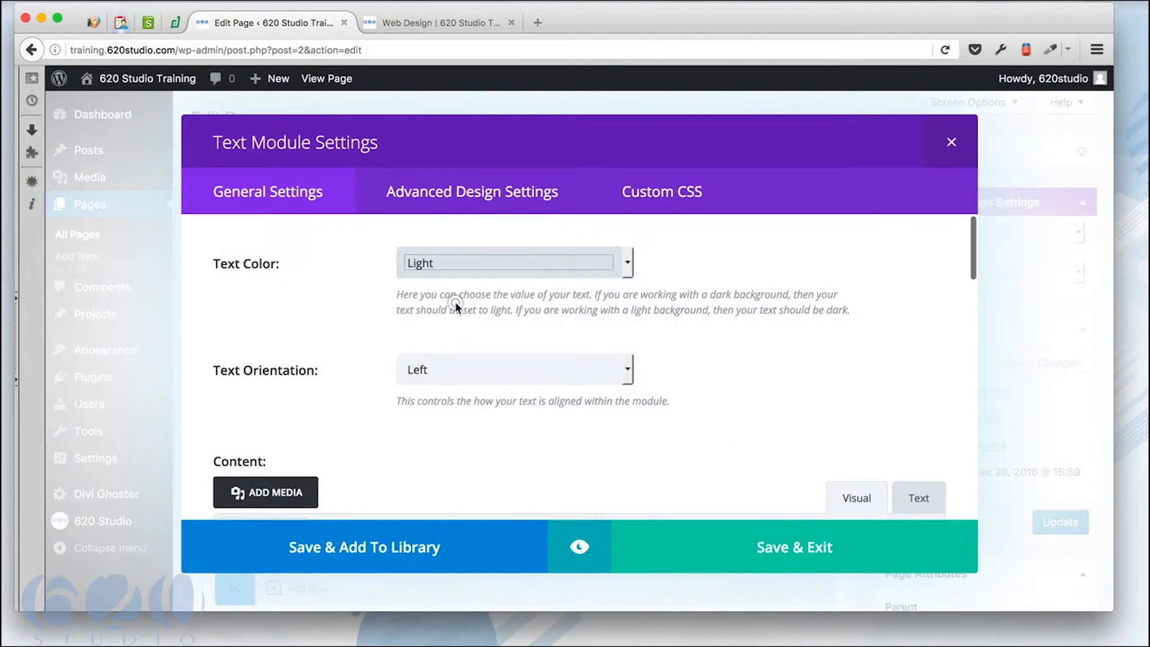
left_click(770, 552)
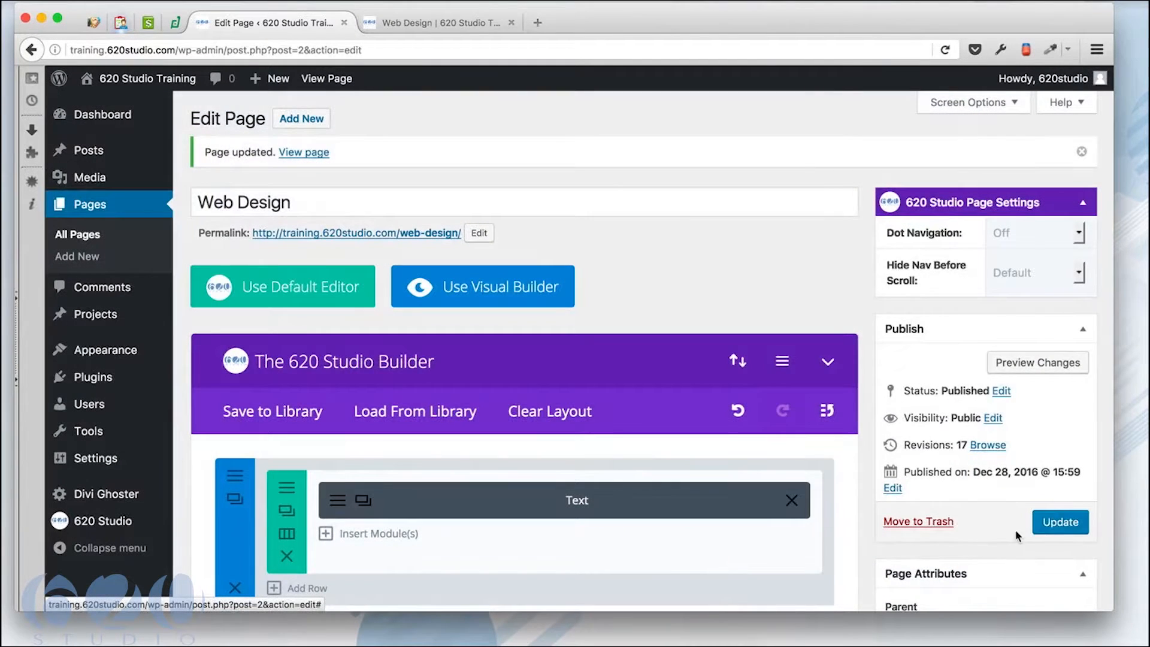
Update the page and refresh the live Web Design page to check the light text on the dark background.
left_click(1058, 522)
left_click(461, 22)
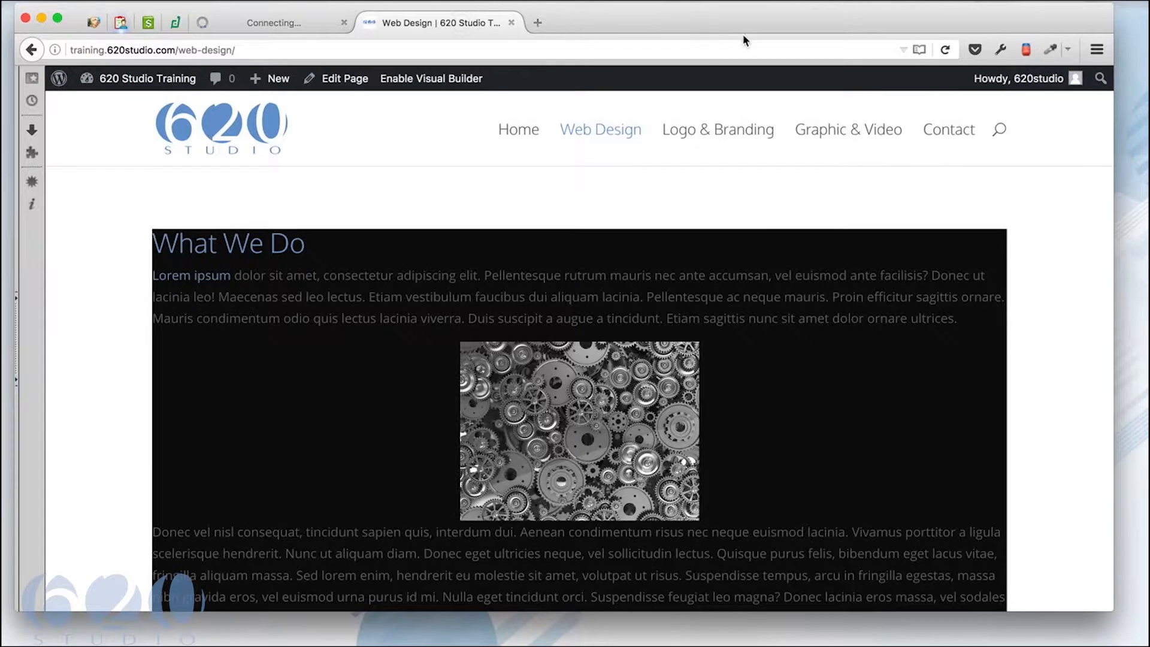
left_click(945, 50)
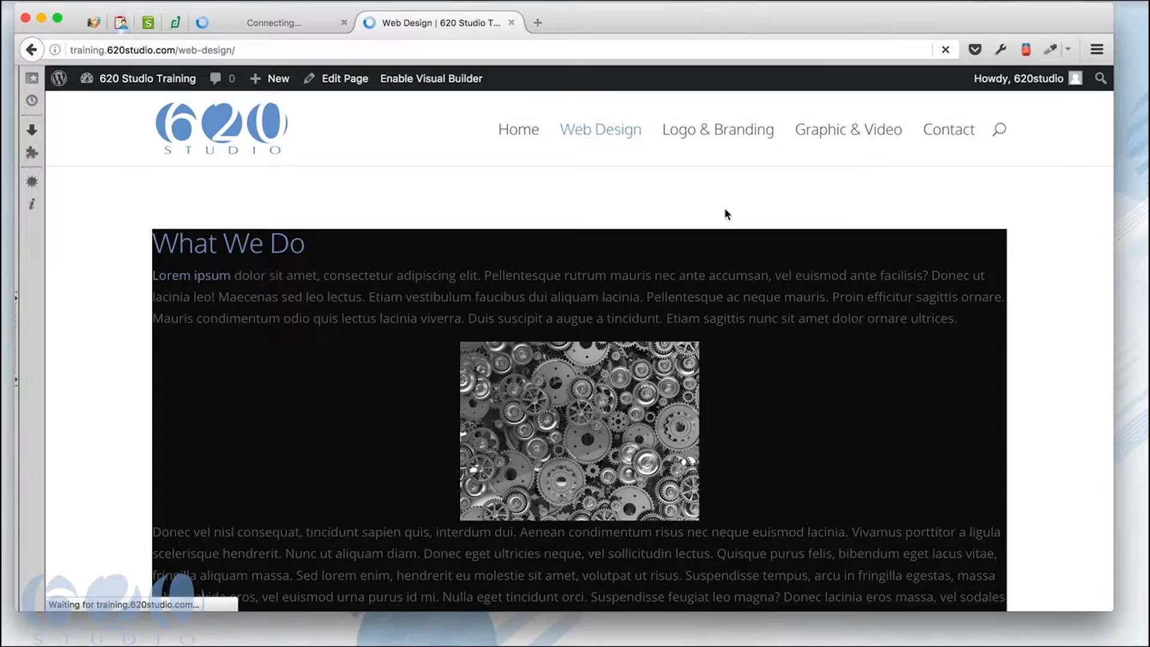
scroll(721, 349, "down", 3)
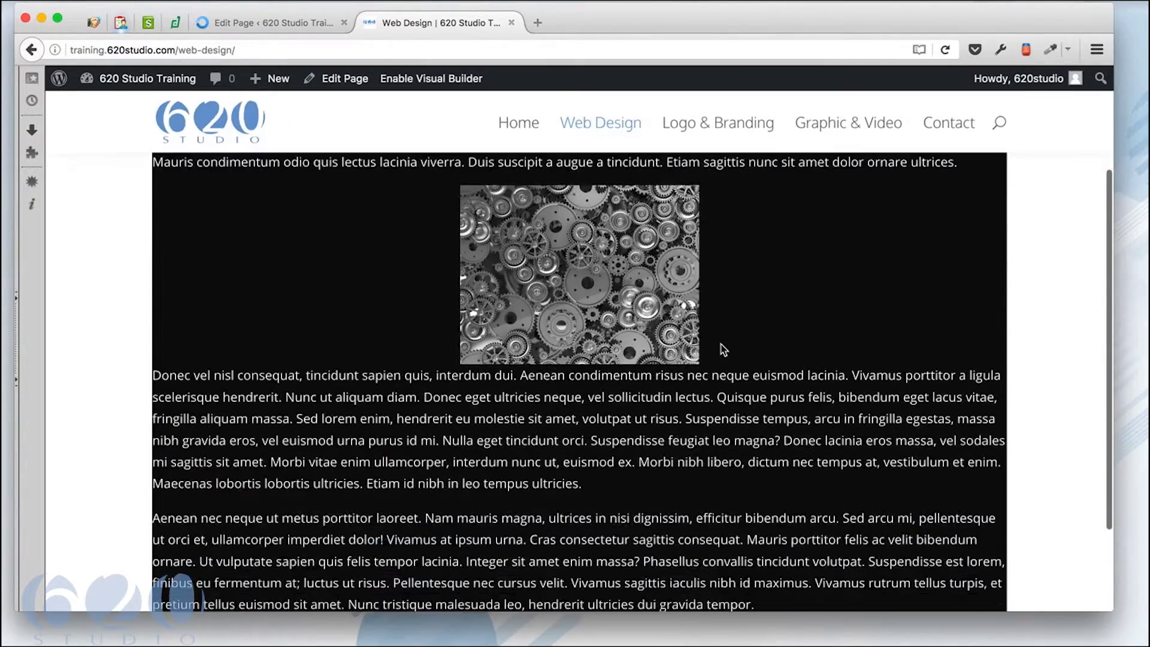
scroll(725, 351, "up", 2)
scroll(725, 350, "up", 2)
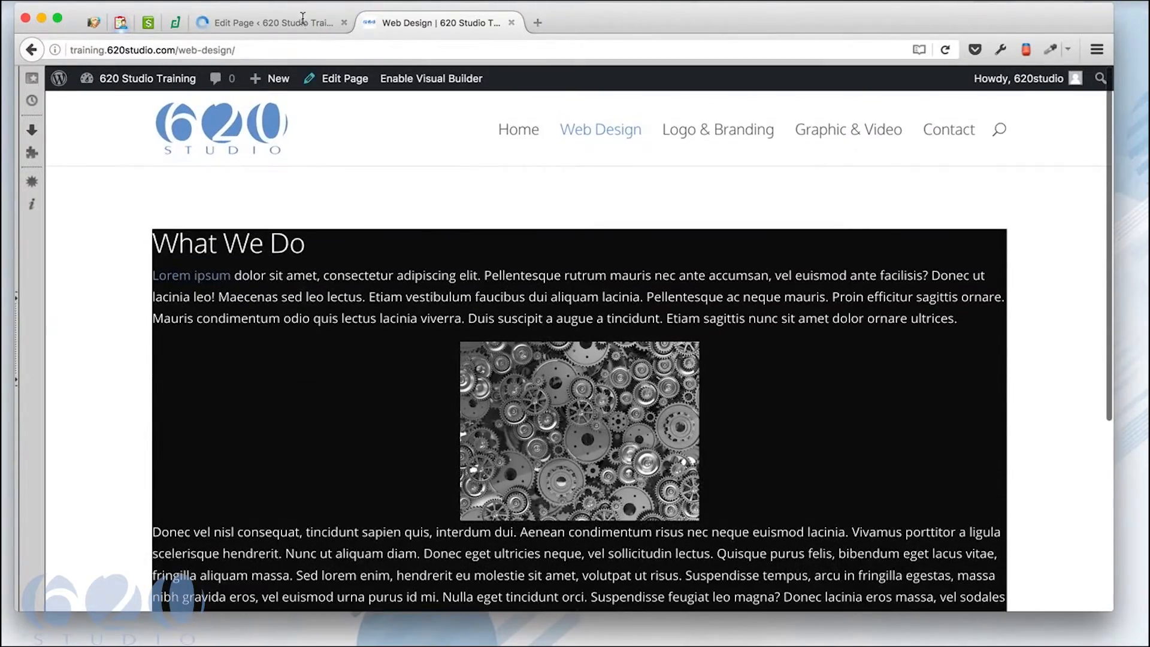
Examine how close the heading and paragraphs sit to the edges of the dark background on the live page.
left_click(270, 22)
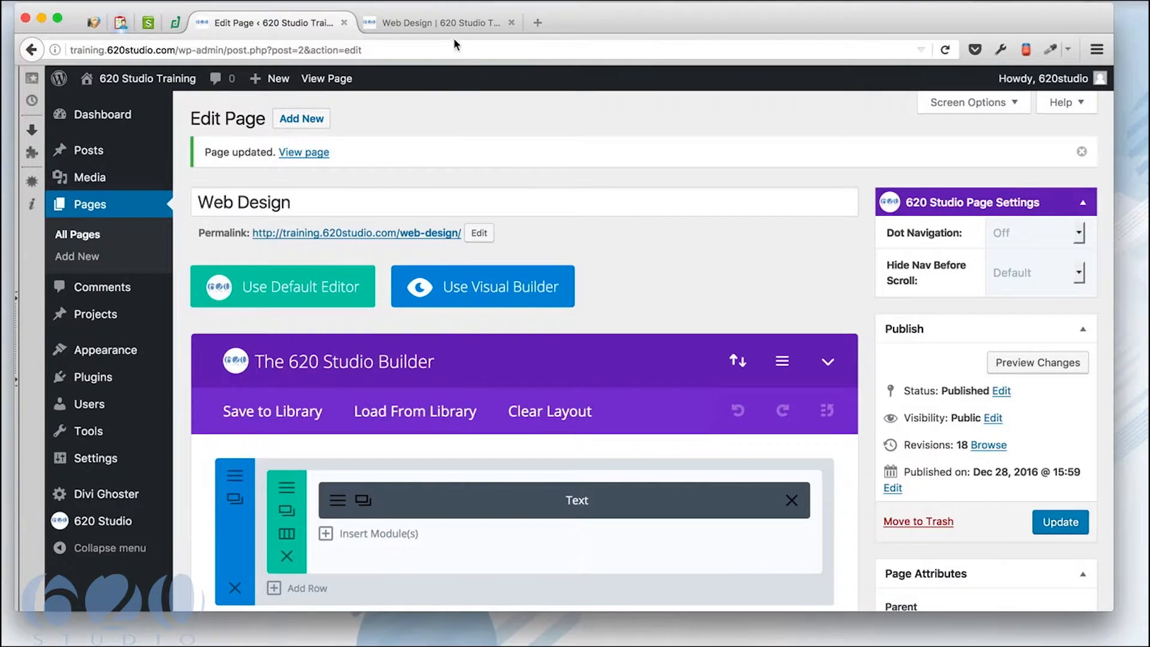
left_click(451, 22)
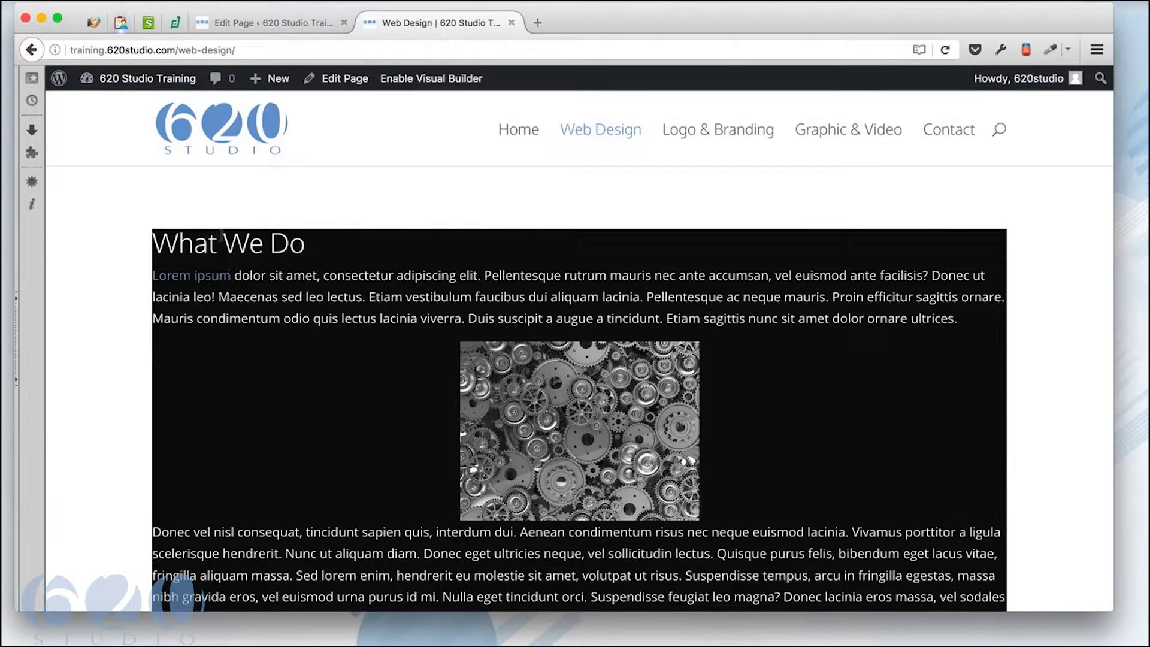
scroll(290, 305, "down", 3)
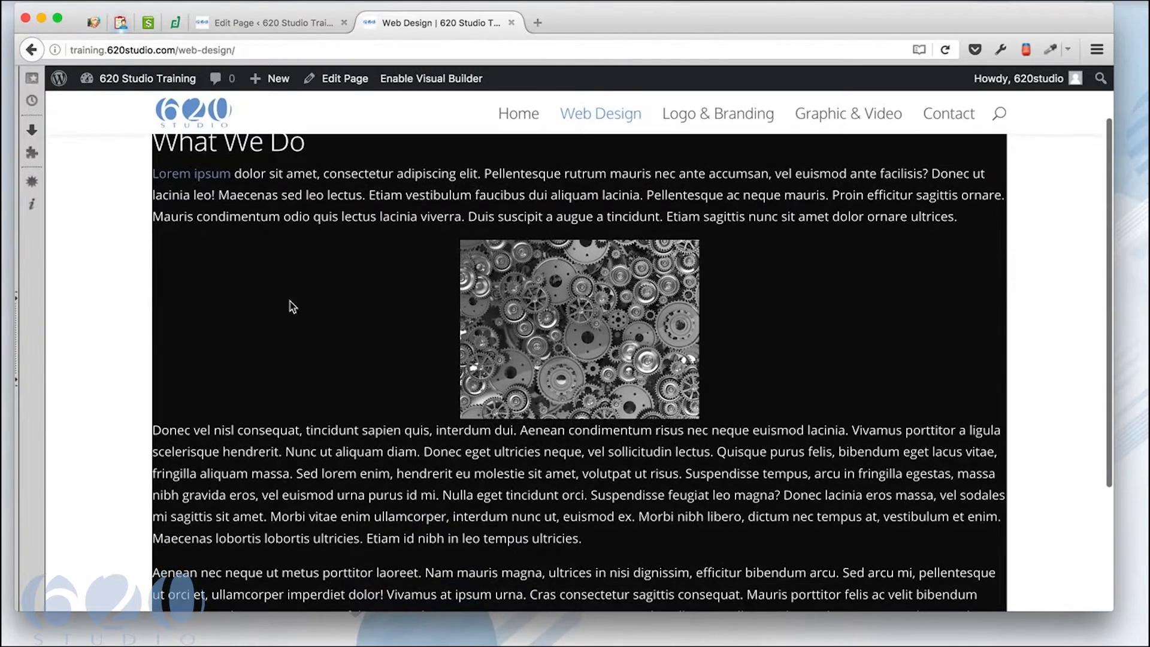
scroll(292, 309, "up", 3)
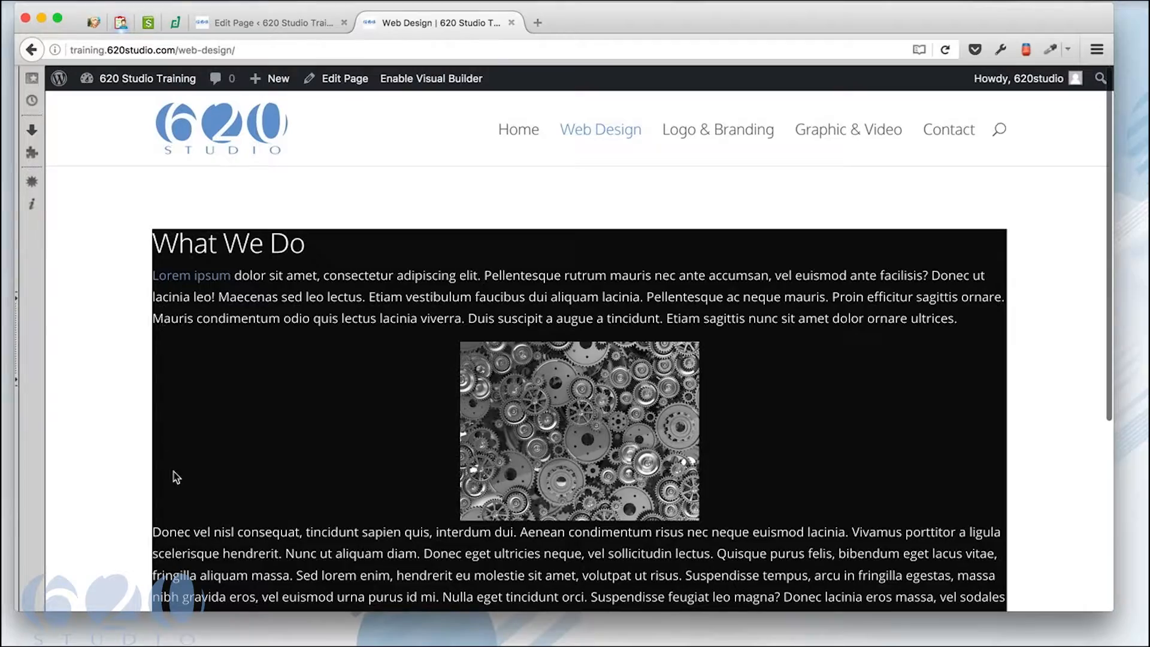
scroll(166, 567, "down", 5)
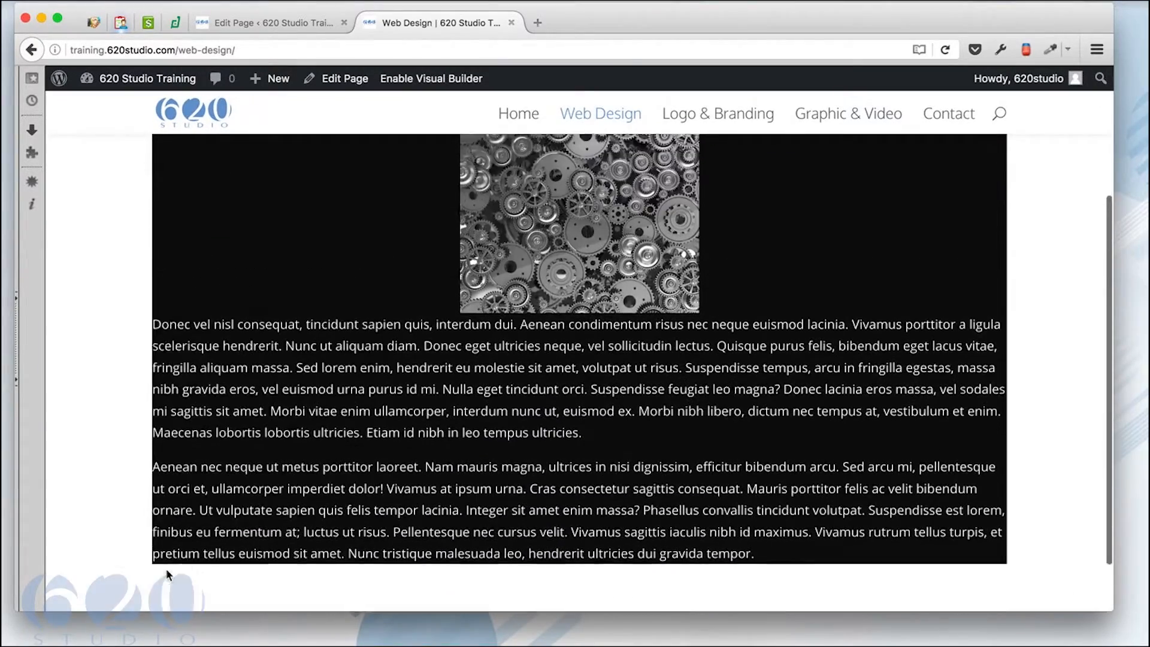
scroll(167, 569, "up", 3)
Return to the page editor and open the Text module's advanced design settings at the Custom Margin and Custom Padding options.
left_click(286, 24)
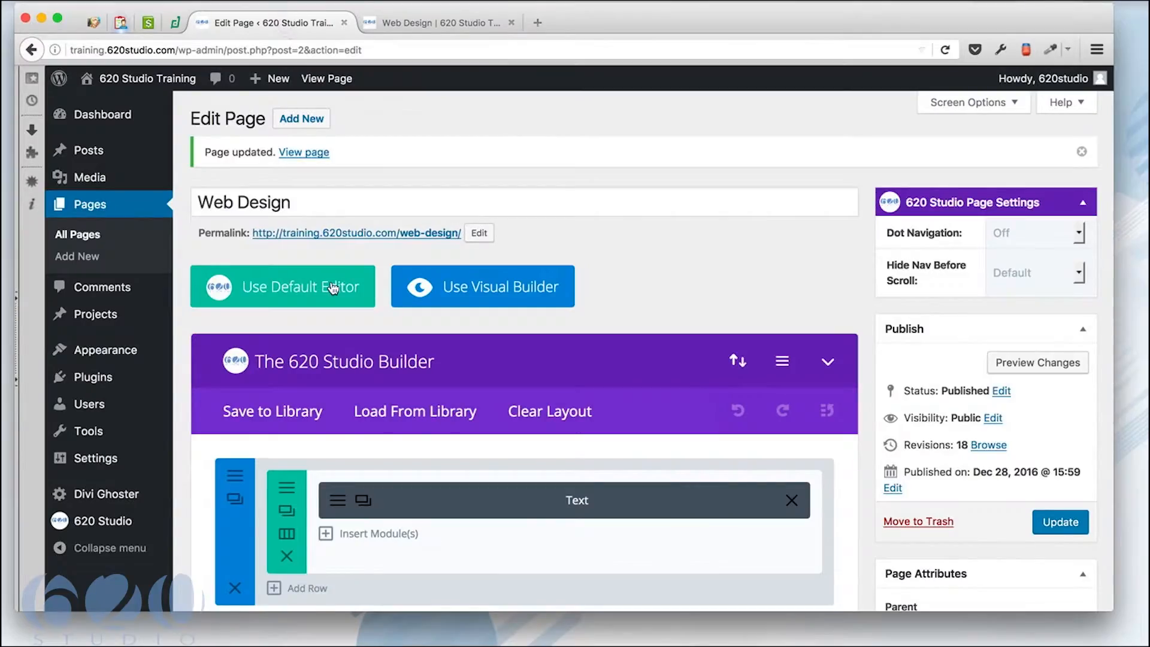
scroll(349, 390, "down", 3)
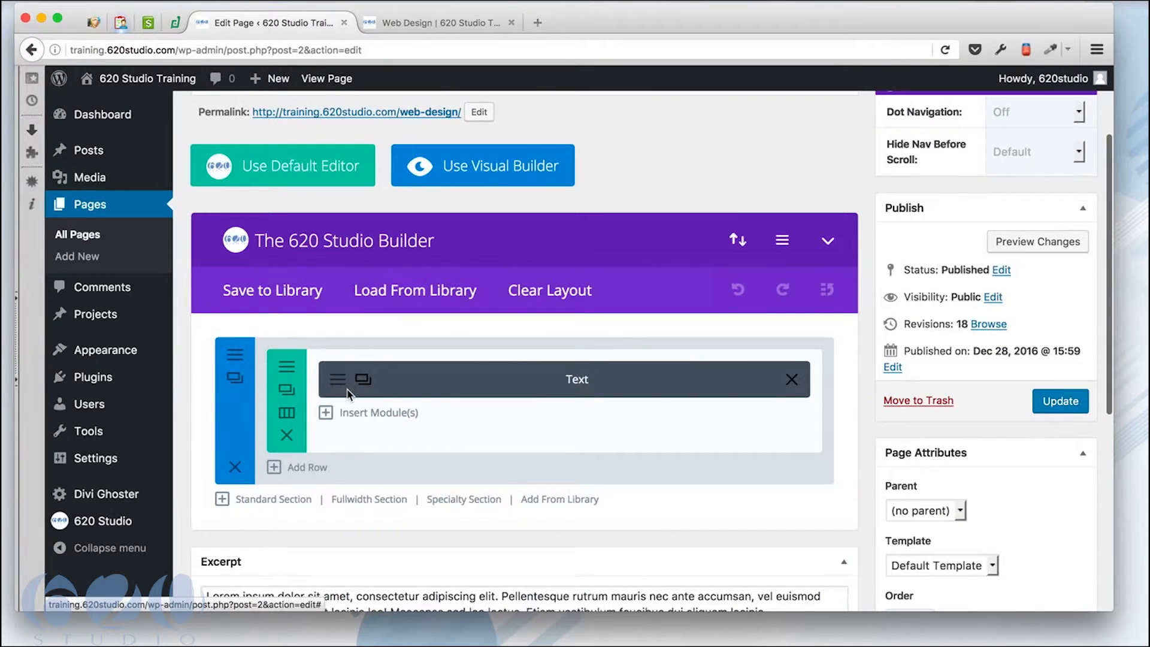
left_click(339, 381)
left_click(438, 194)
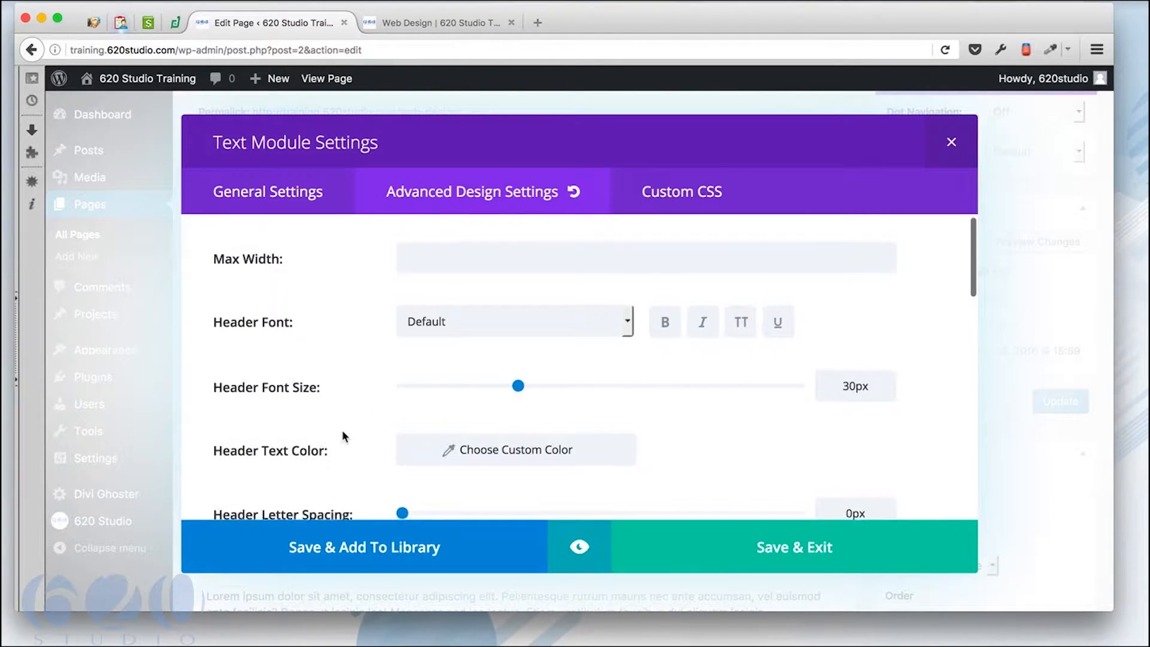
scroll(342, 435, "down", 7)
scroll(343, 432, "down", 5)
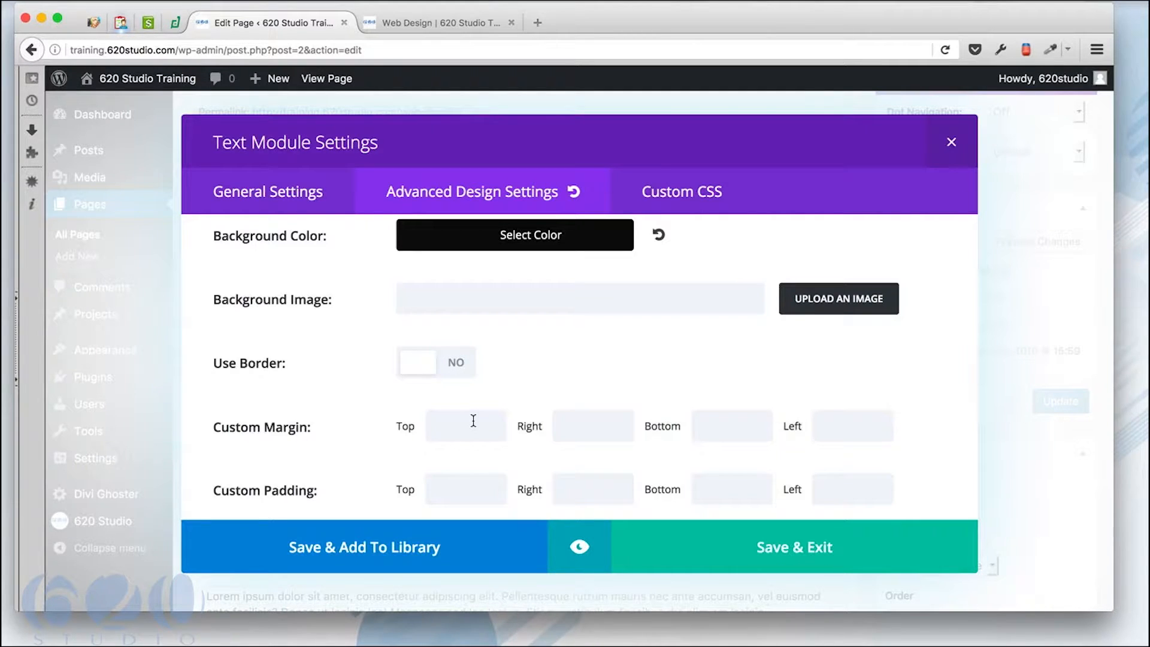
Review the spacing inside and around the dark text block on the live Web Design page.
left_click(455, 22)
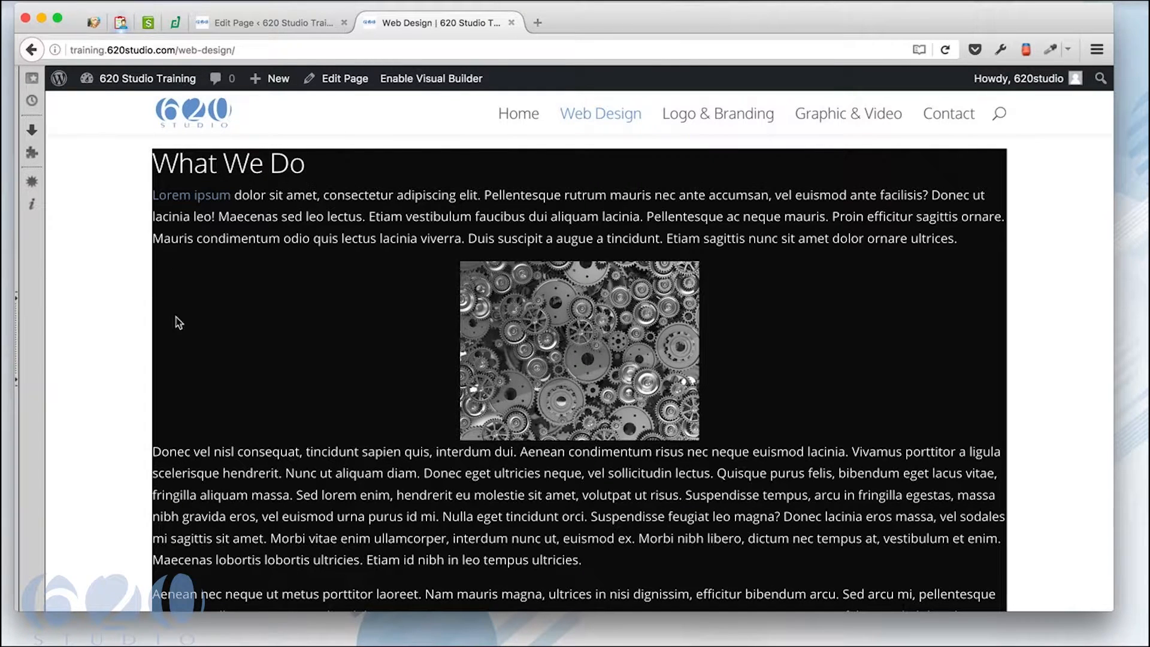
scroll(339, 566, "down", 5)
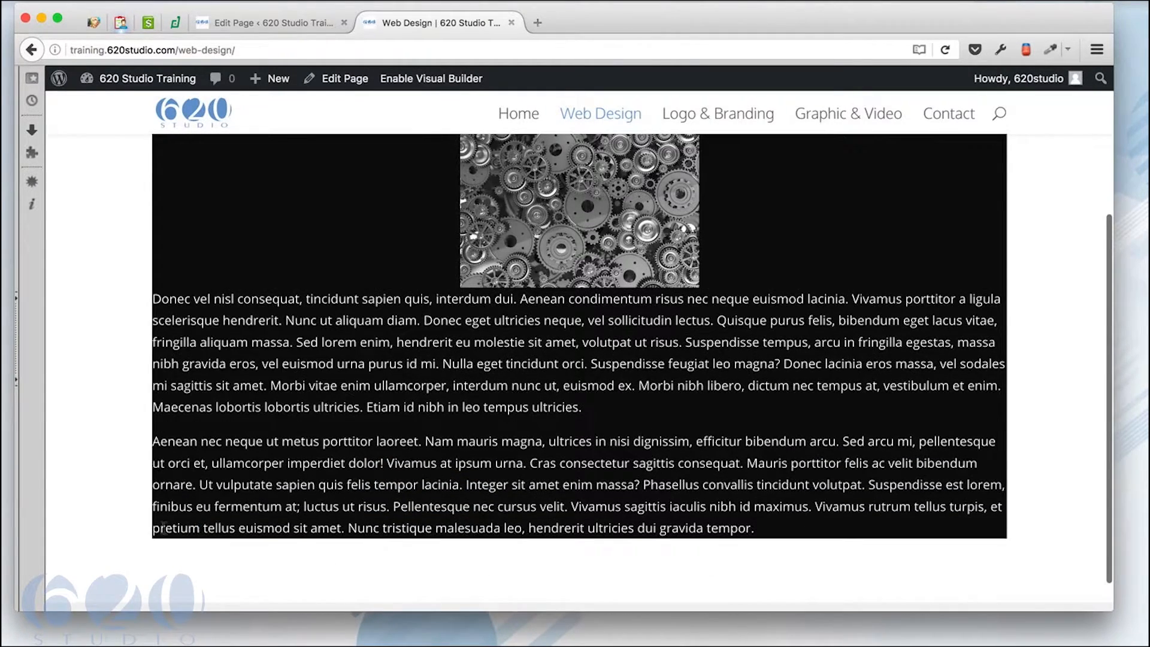
scroll(1017, 444, "up", 8)
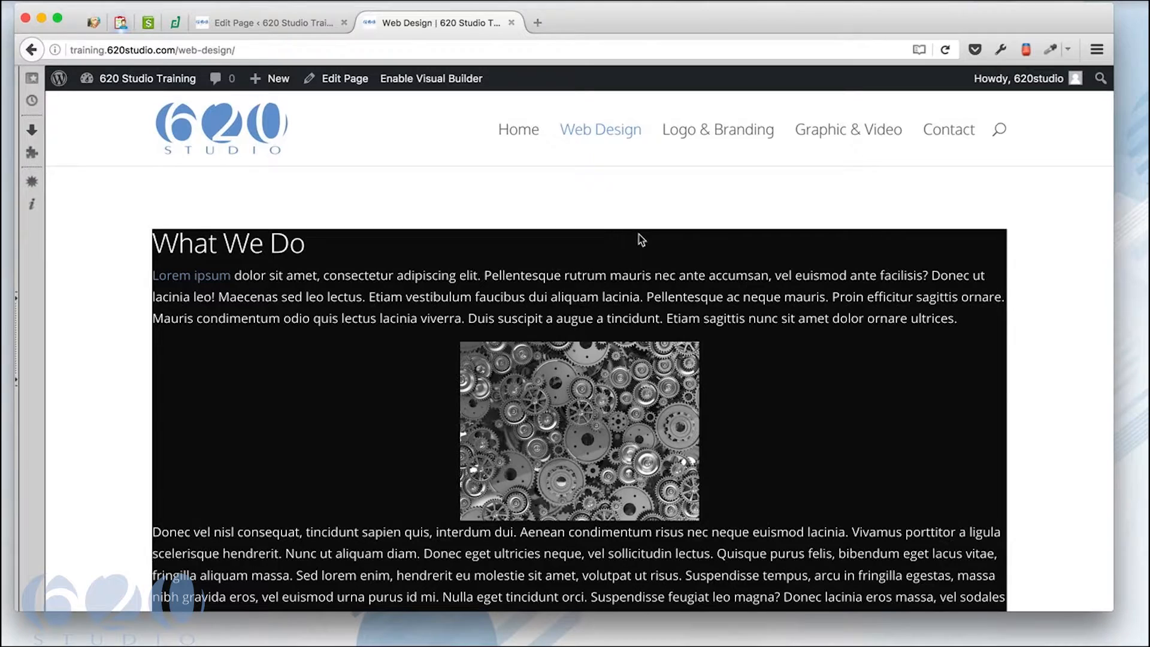
scroll(501, 255, "down", 1)
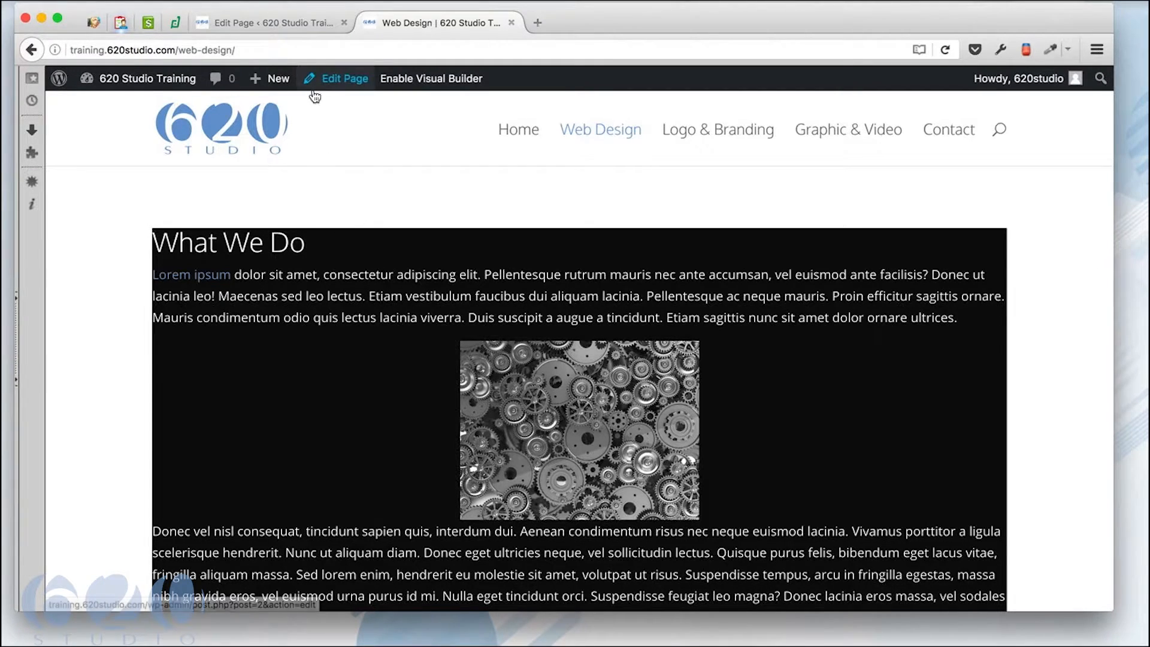
Set the Text module's custom padding to 25 on the top, right, bottom and left, and save the module.
left_click(307, 22)
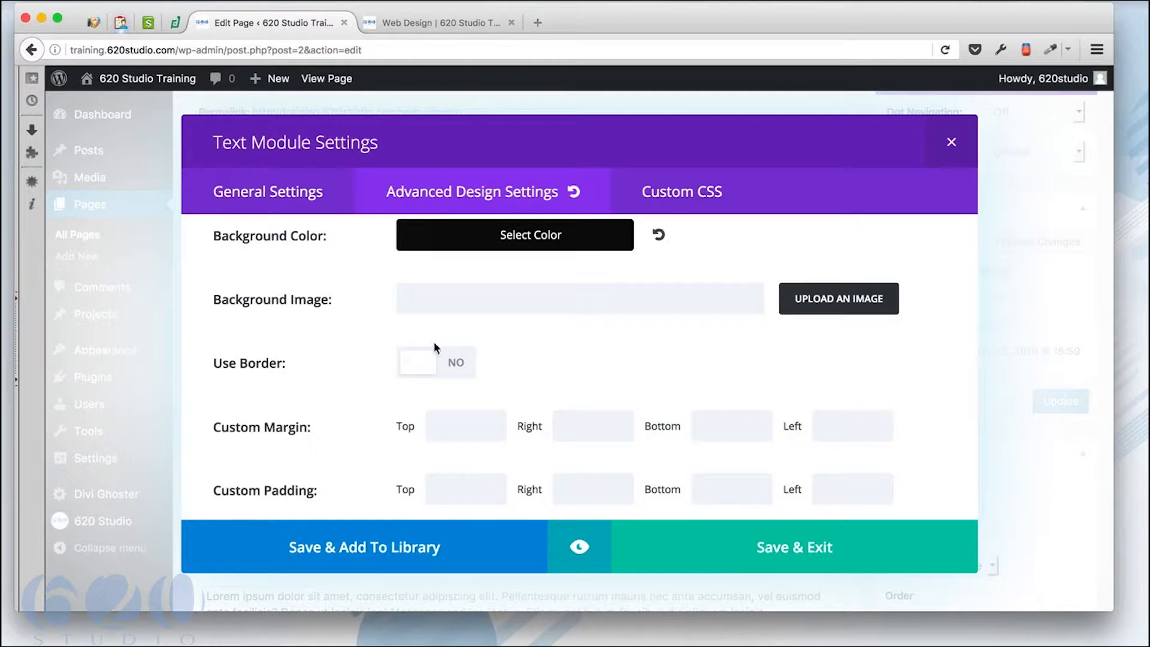
left_click(459, 23)
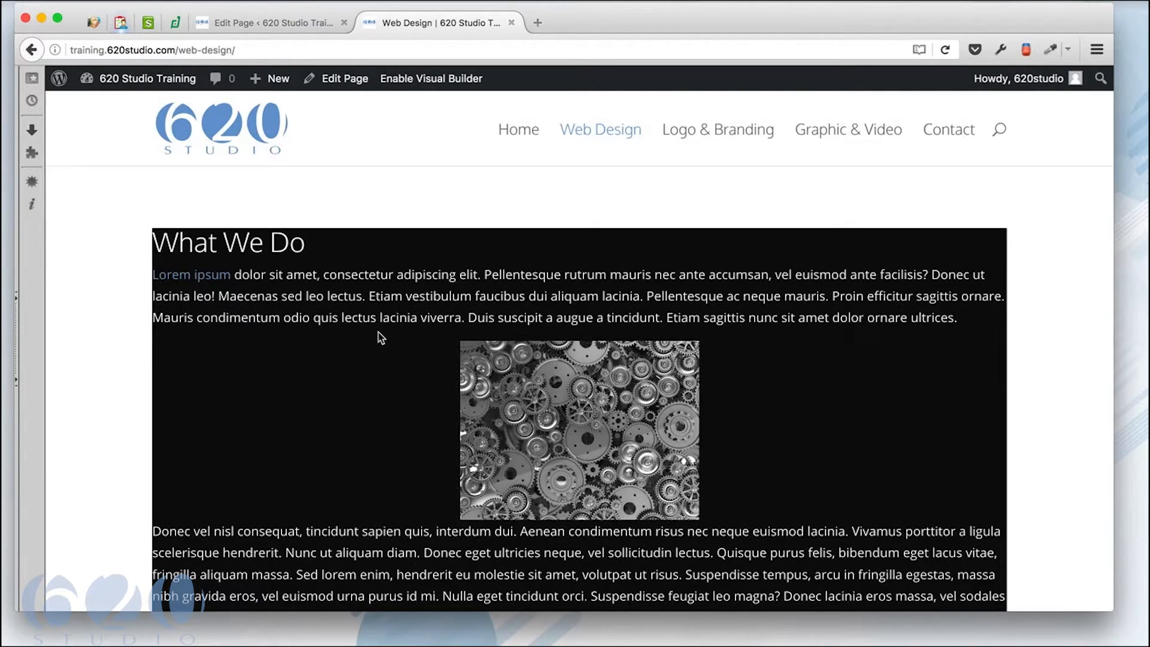
left_click(295, 22)
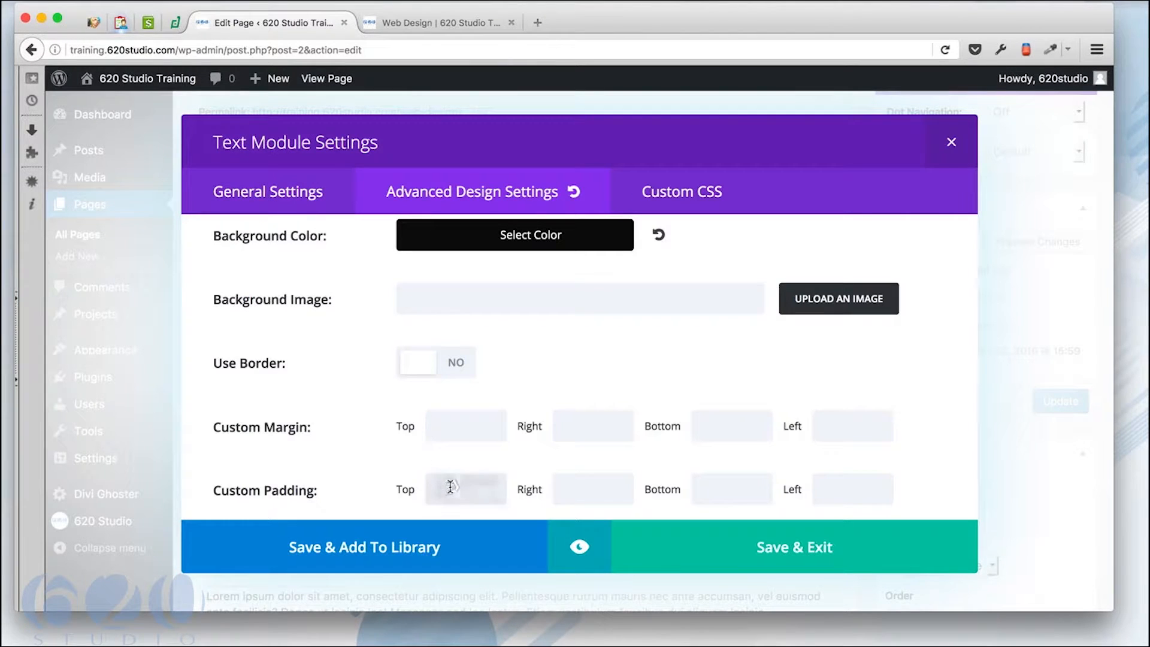
type("25")
key("Tab")
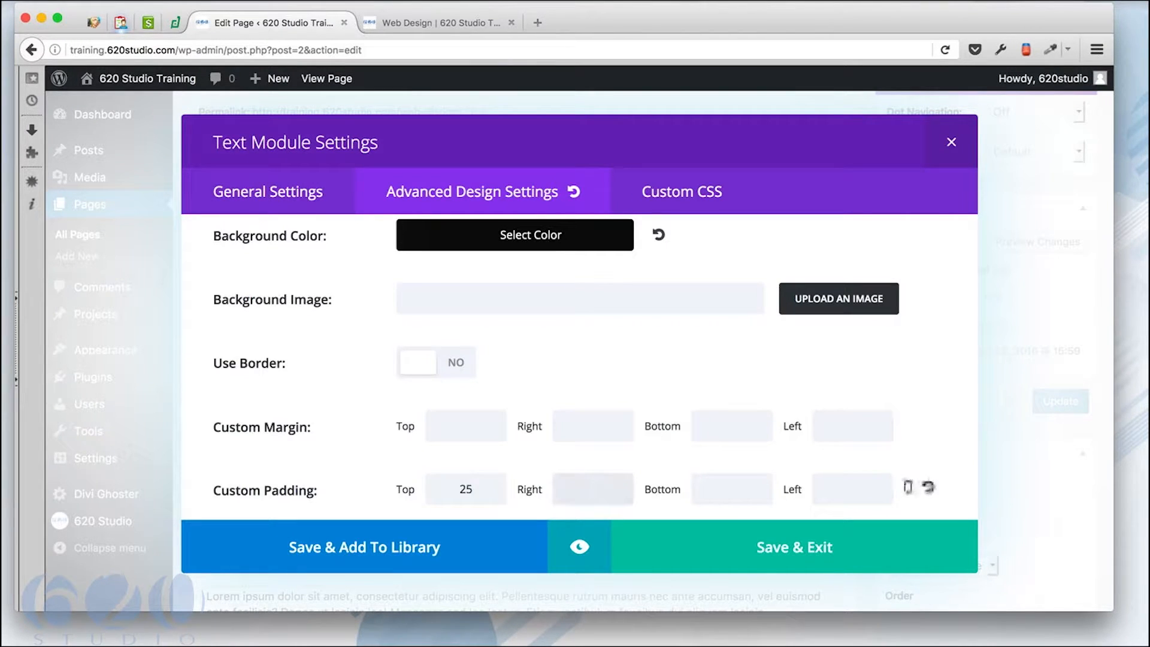
type("25")
key("Tab")
type("25")
key("Tab")
type("25")
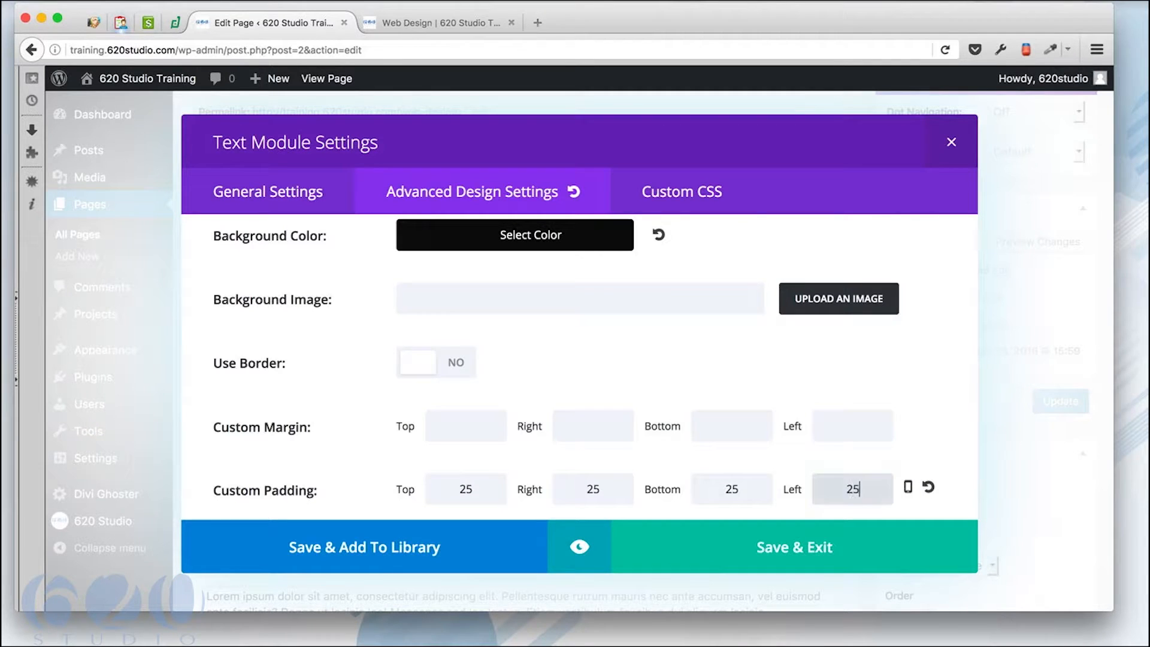
key("super+l")
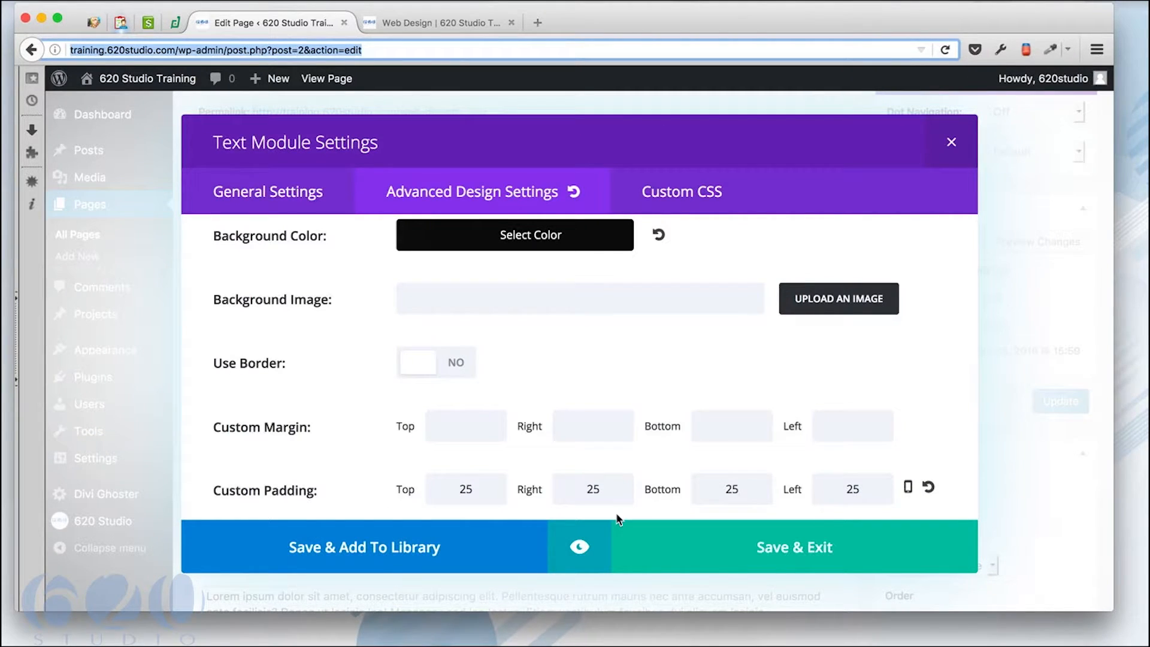
left_click(785, 550)
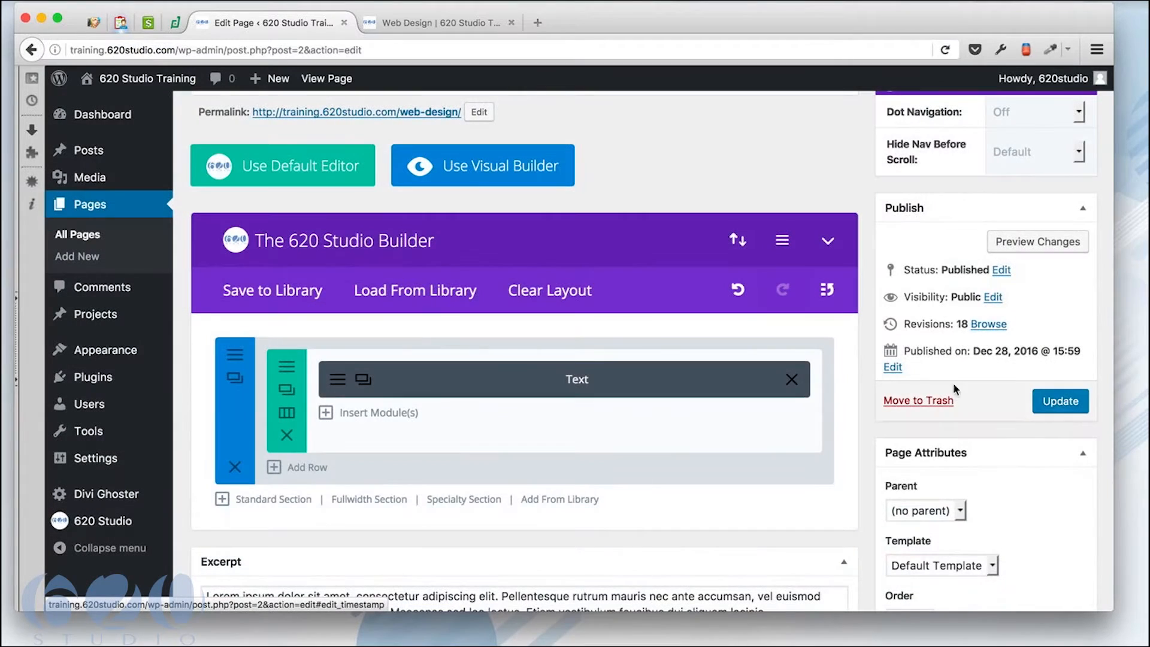
Update the page and refresh the live Web Design page to check the text block's padding.
left_click(1060, 401)
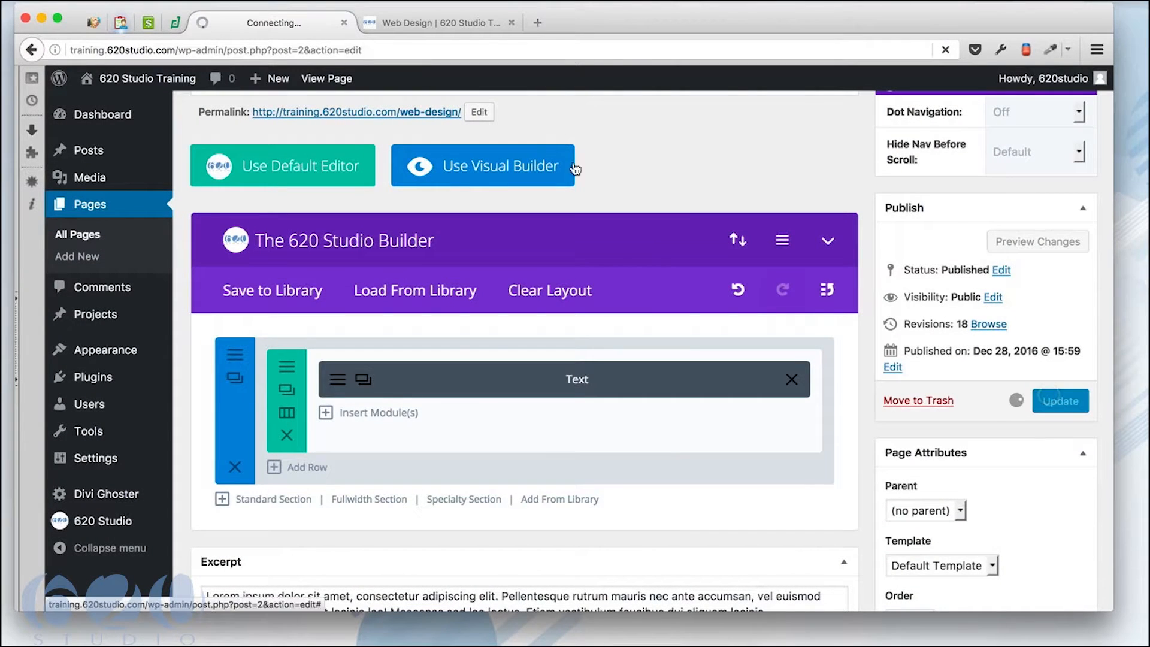
left_click(442, 24)
left_click(945, 50)
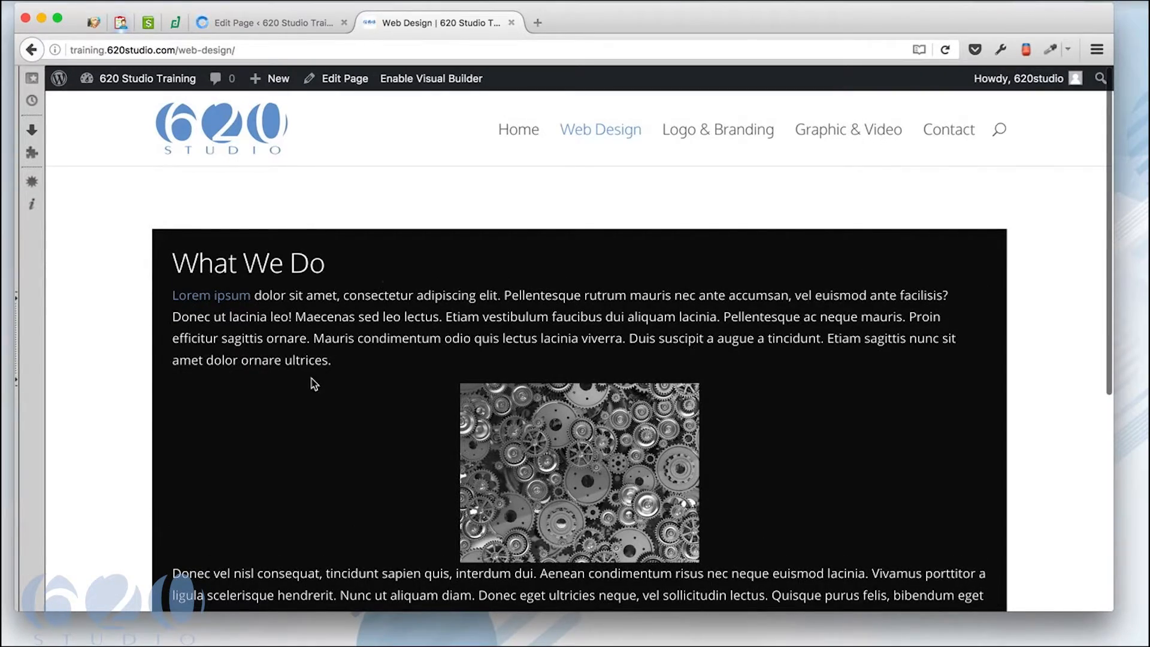
Examine the padding around the heading, image and paragraphs inside the dark background on the live page.
scroll(314, 383, "down", 10)
scroll(682, 308, "up", 10)
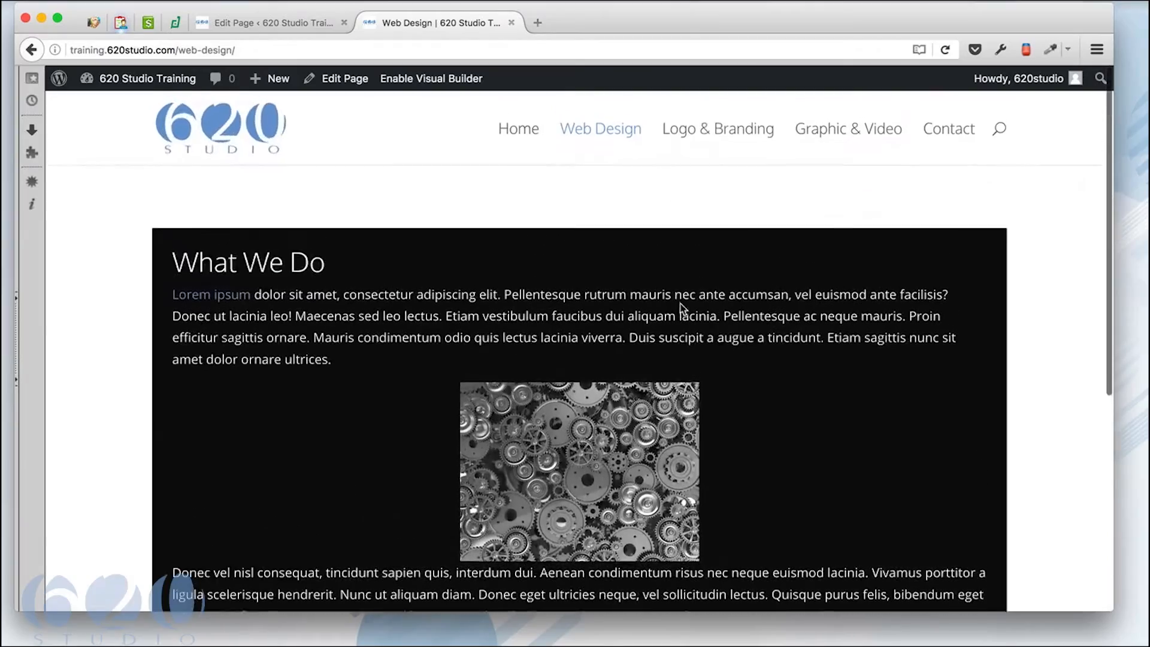
scroll(226, 447, "down", 5)
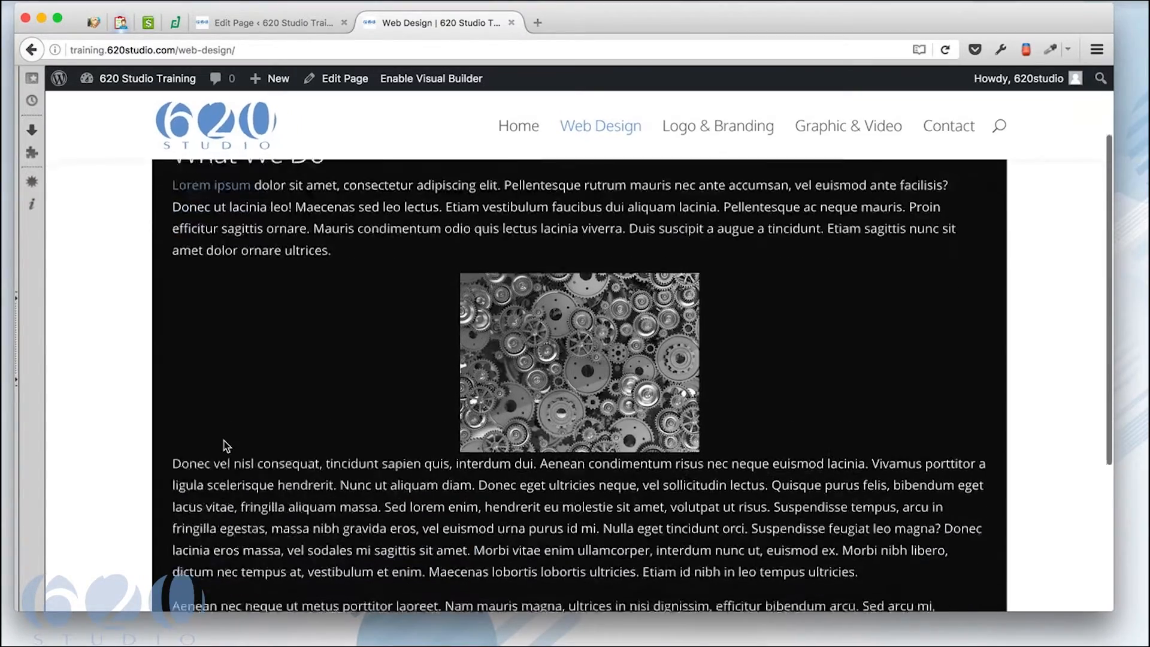
scroll(996, 269, "up", 5)
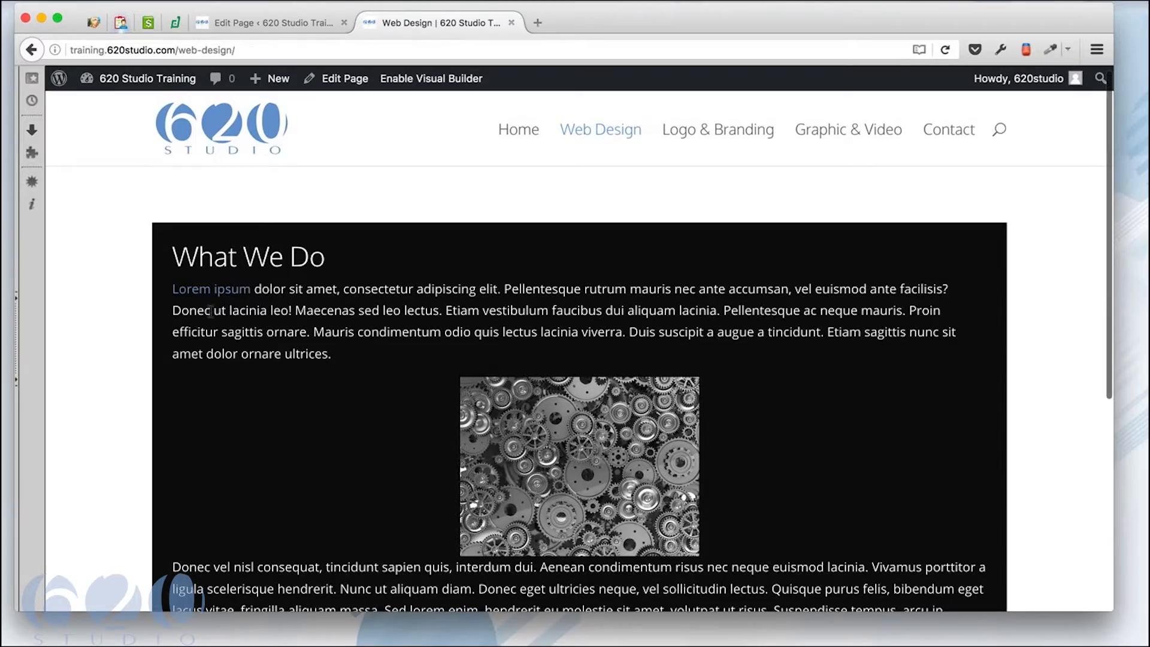
scroll(219, 398, "down", 4)
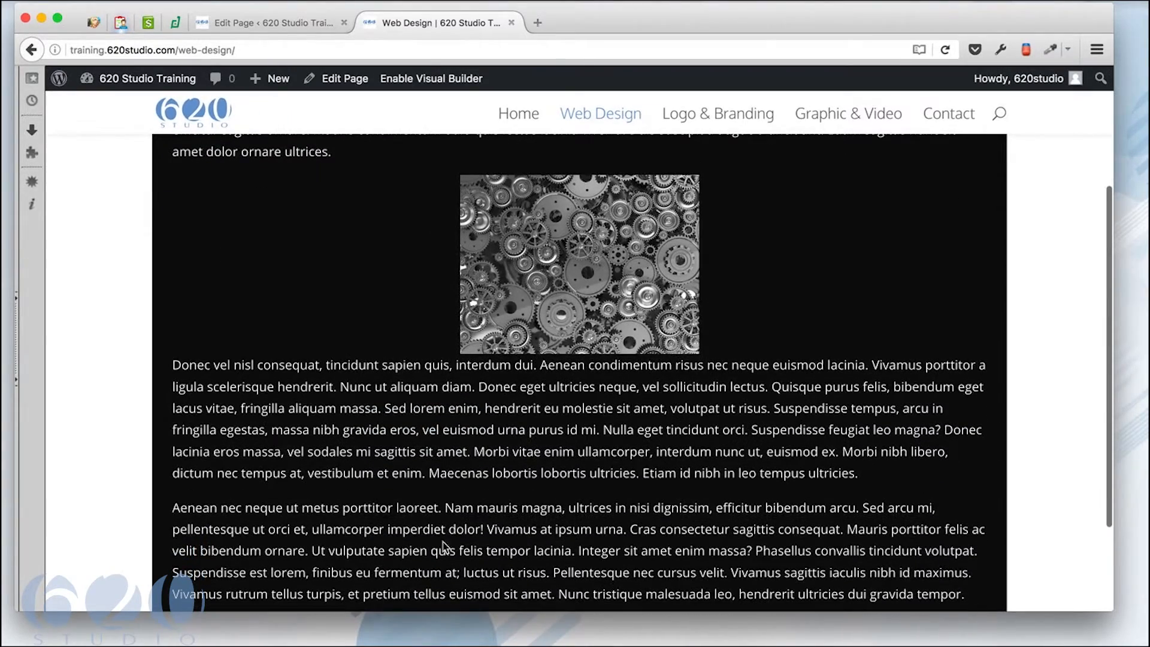
scroll(585, 543, "down", 3)
scroll(710, 444, "up", 6)
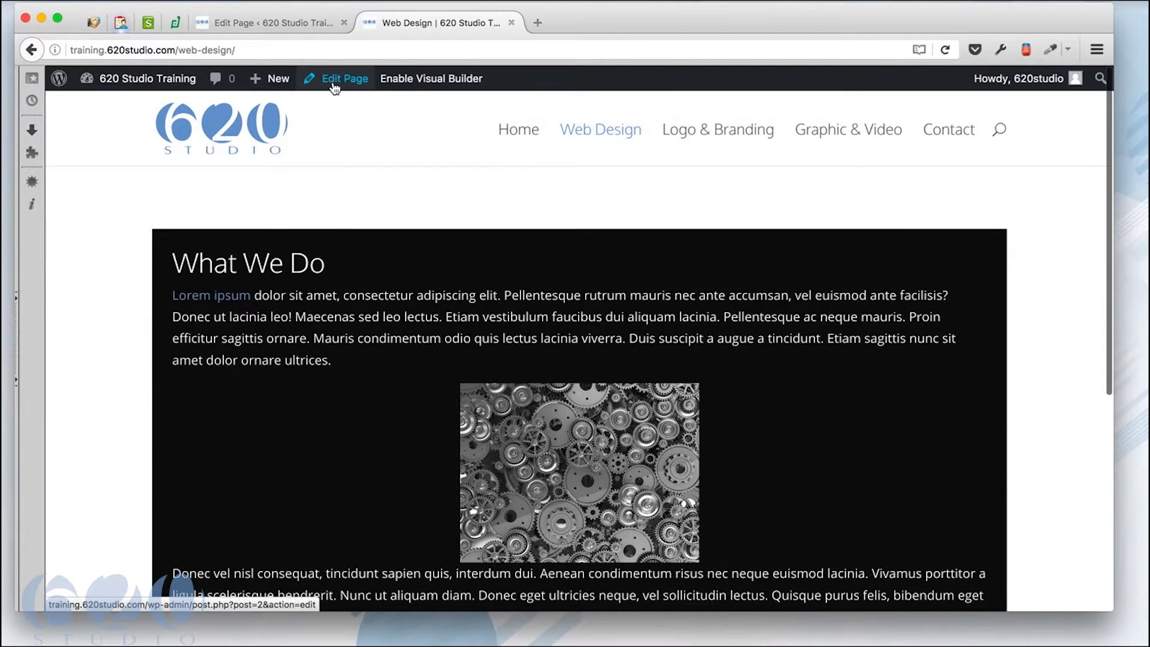
Reset the Text module's custom padding in its advanced design settings and save the module.
left_click(303, 16)
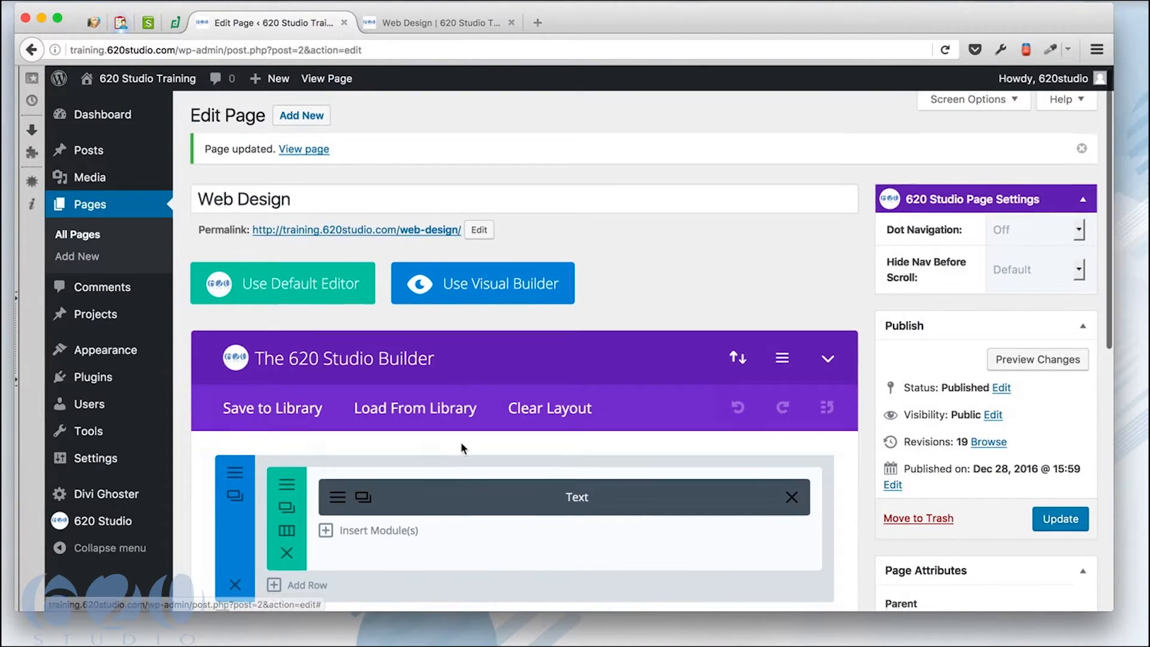
scroll(462, 452, "down", 3)
left_click(339, 311)
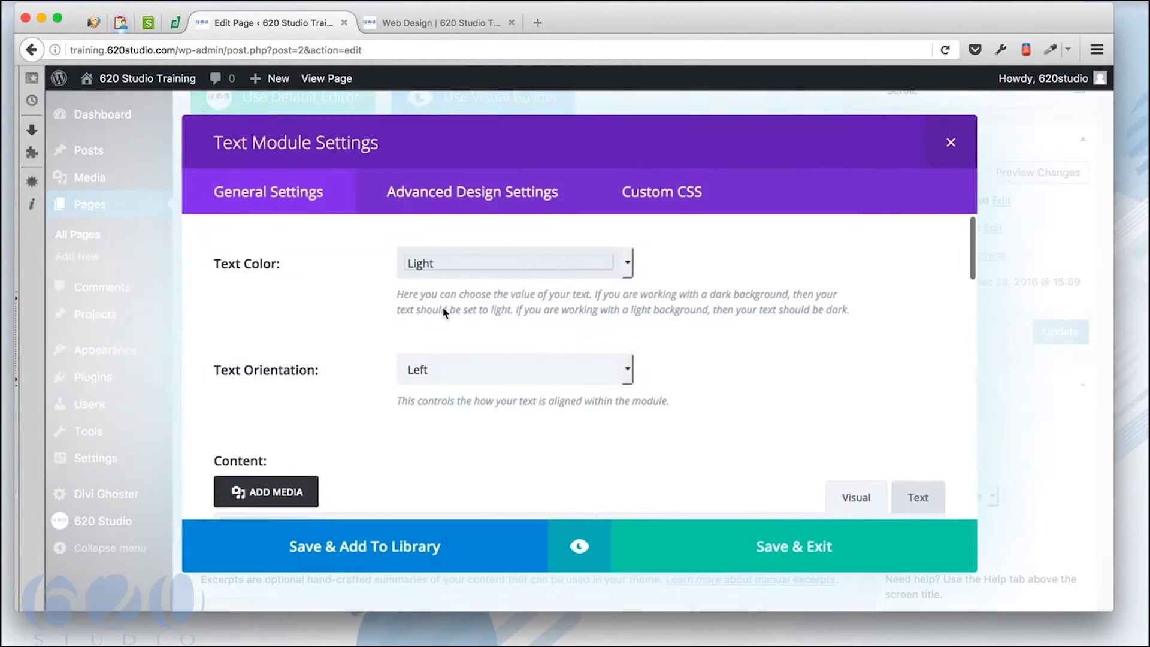
left_click(505, 199)
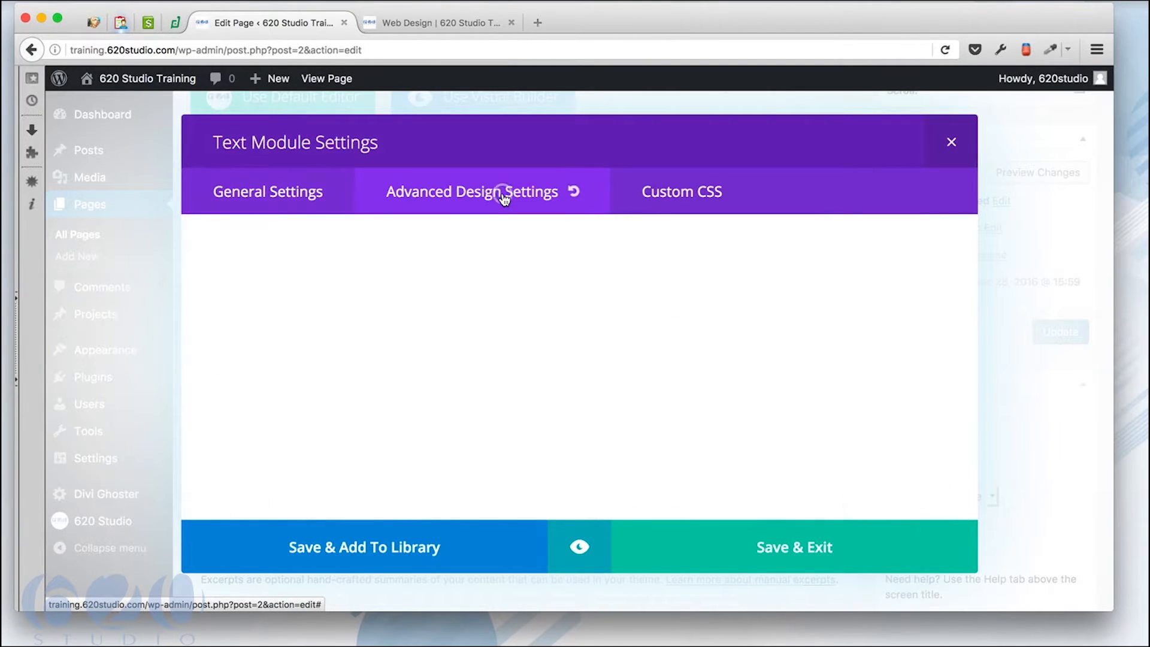
scroll(512, 378, "down", 7)
scroll(512, 378, "down", 5)
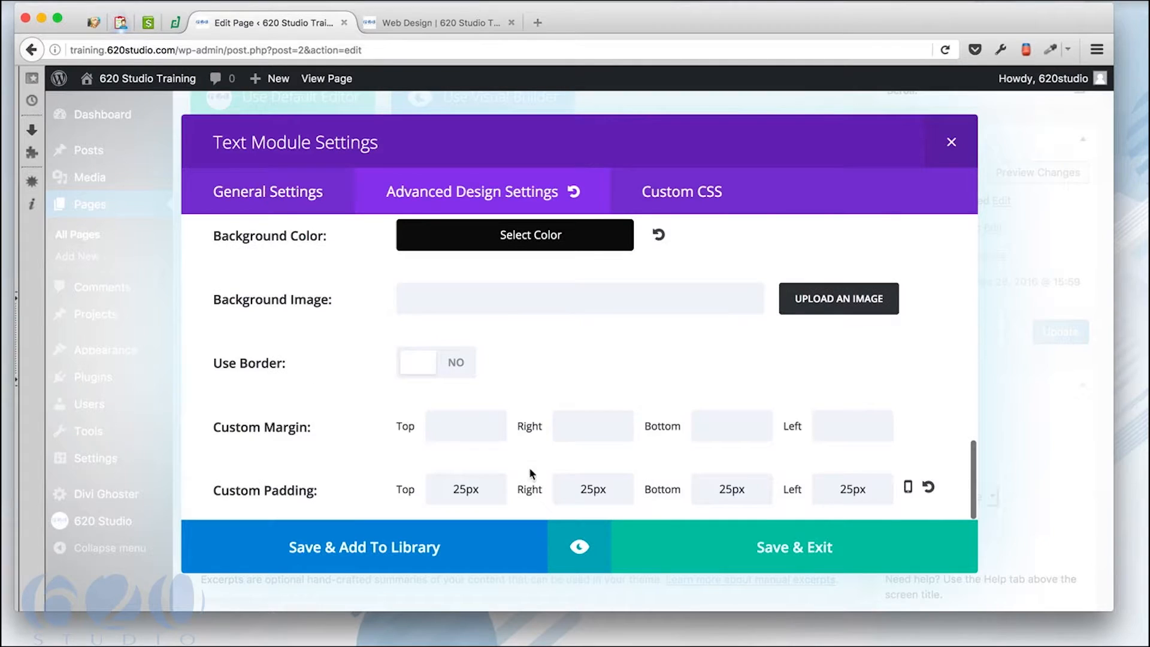
left_click(929, 487)
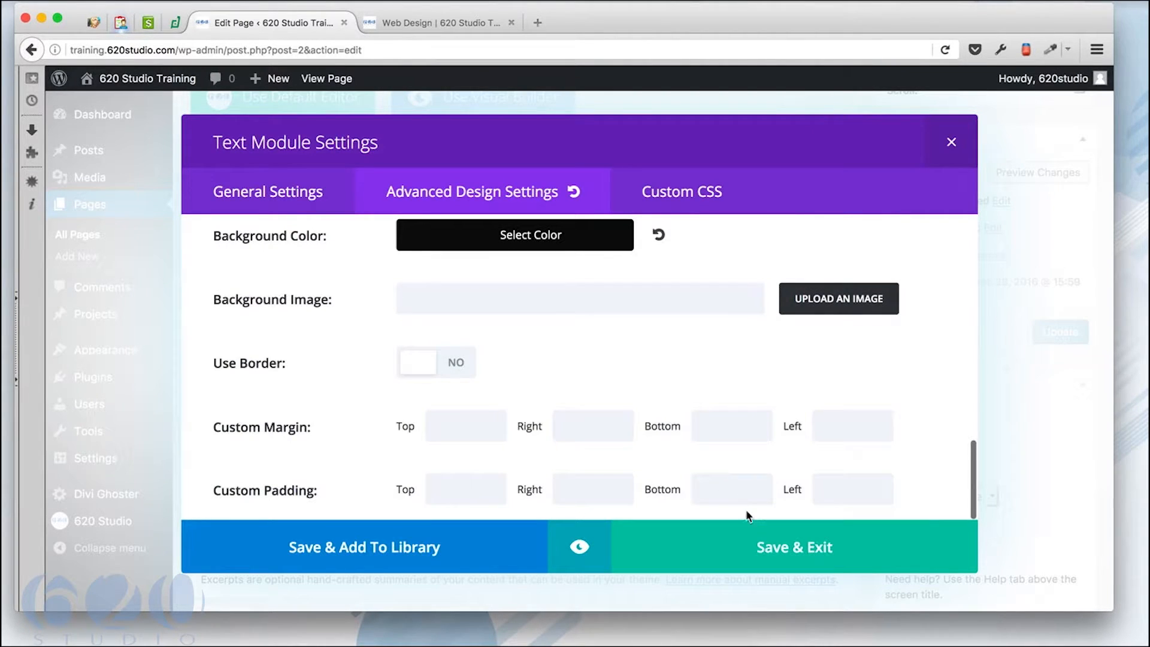
left_click(767, 545)
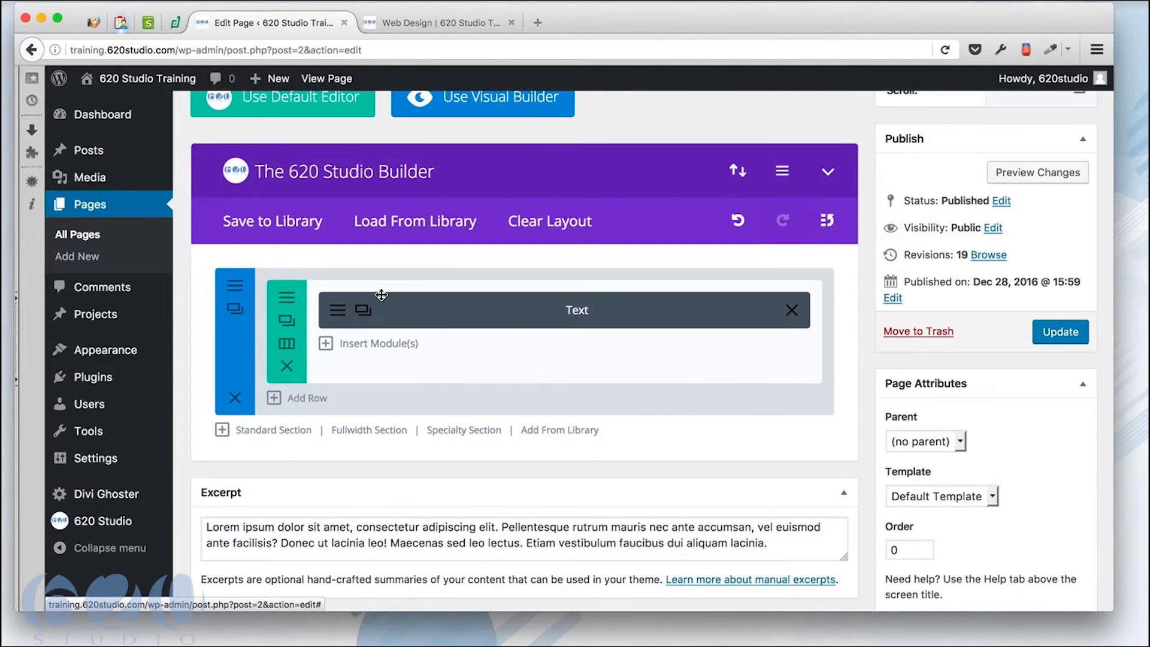
Reopen the Text module's advanced design settings and reset its black background color to the default.
left_click(337, 310)
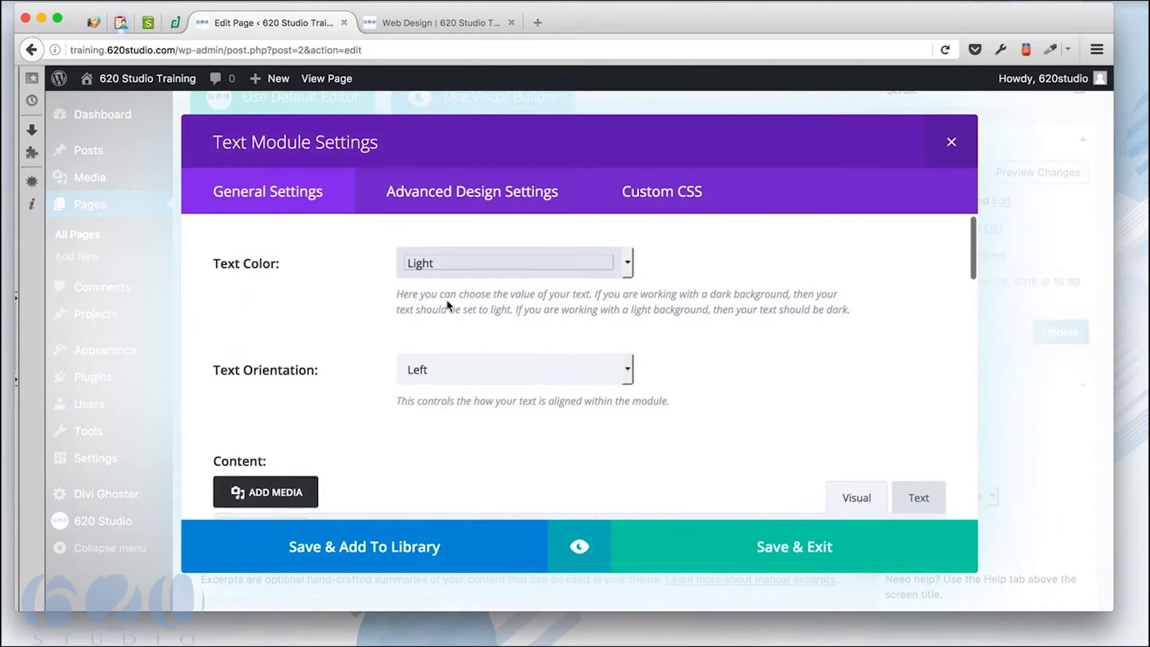
left_click(502, 208)
scroll(447, 387, "down", 10)
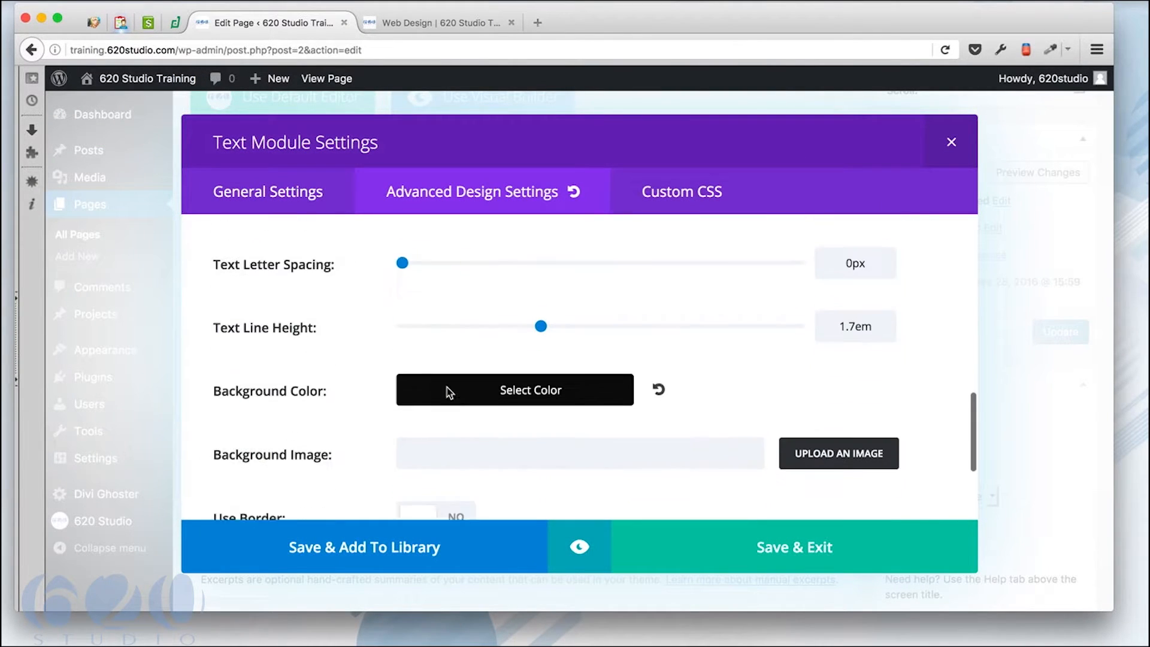
left_click(556, 377)
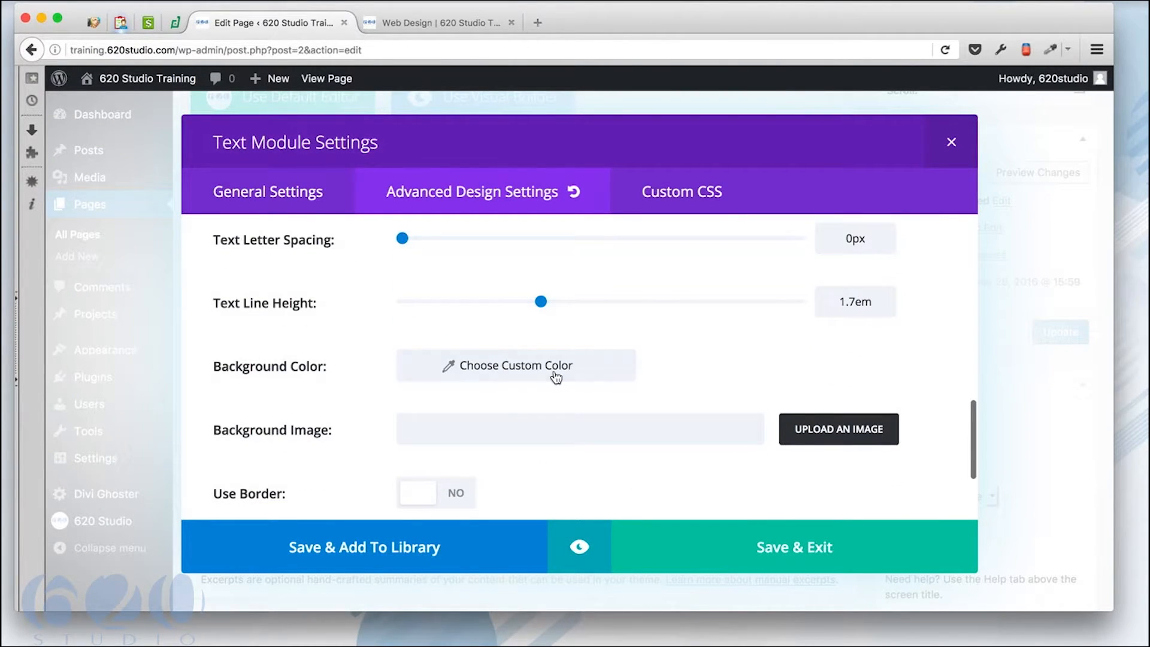
scroll(556, 376, "up", 10)
Set the Text module's text color to Dark in the general settings and save the module.
left_click(298, 193)
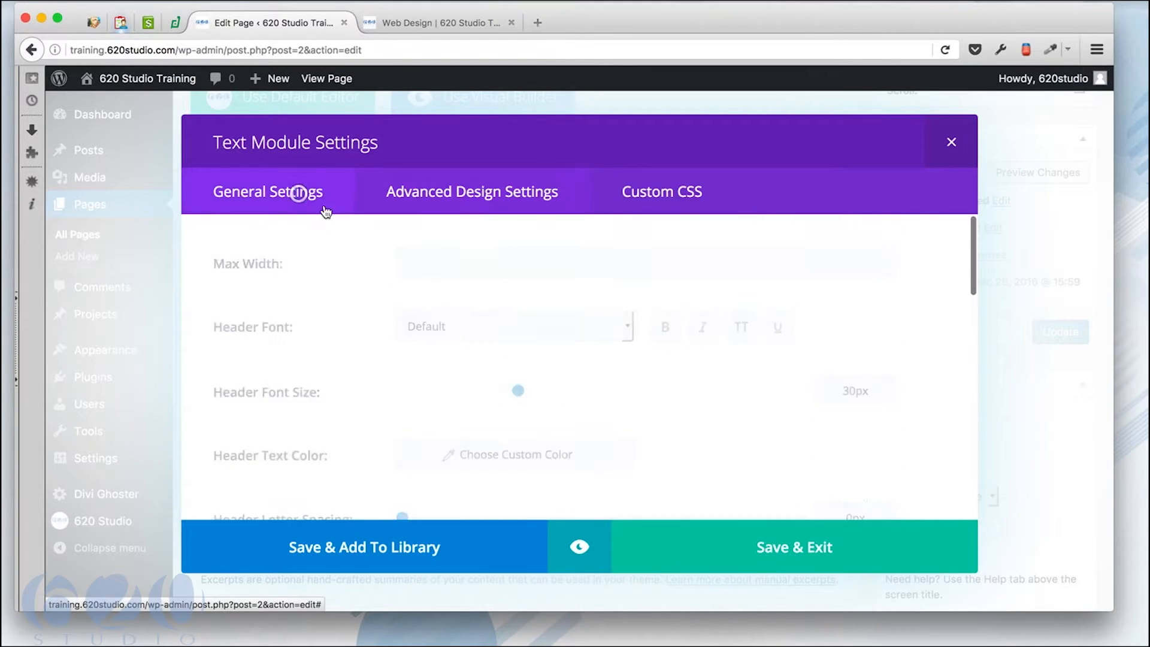
left_click(517, 266)
left_click(507, 284)
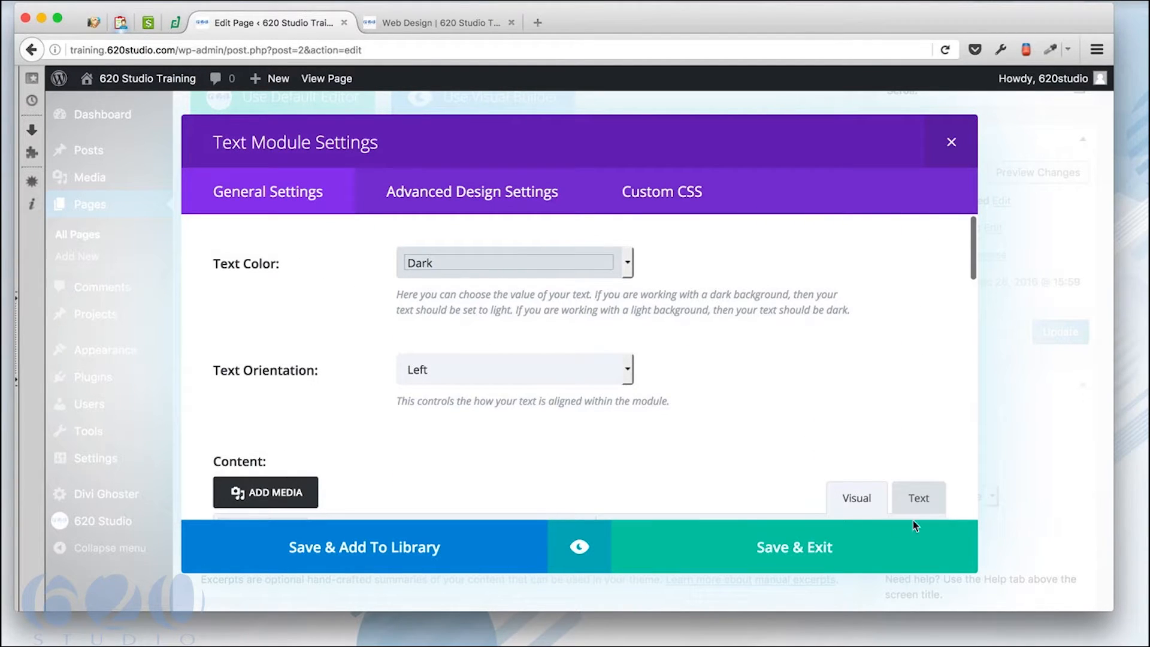
left_click(875, 531)
Update the page and refresh the live Web Design page to check the dark text without the black background.
left_click(1069, 334)
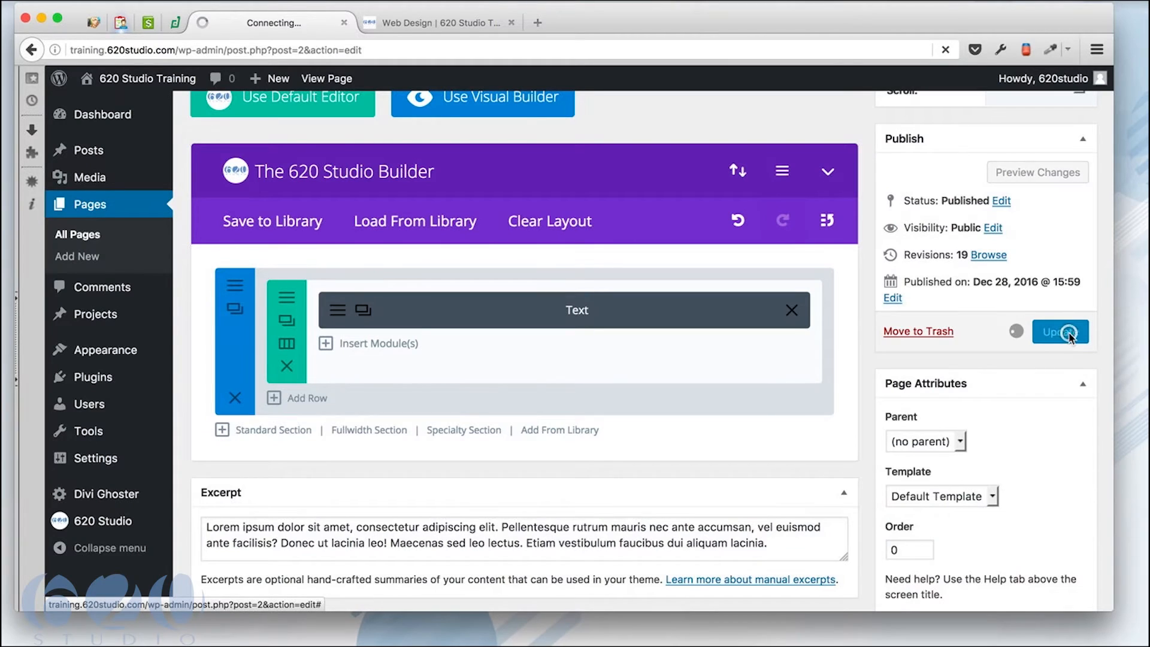
left_click(448, 22)
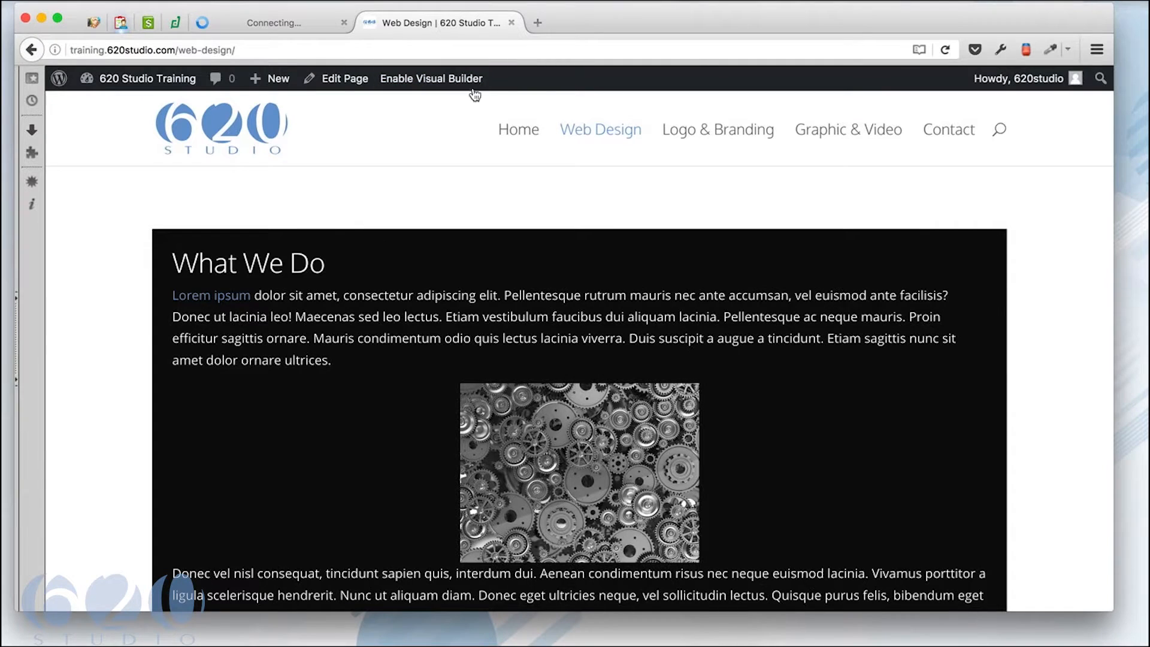
left_click(945, 49)
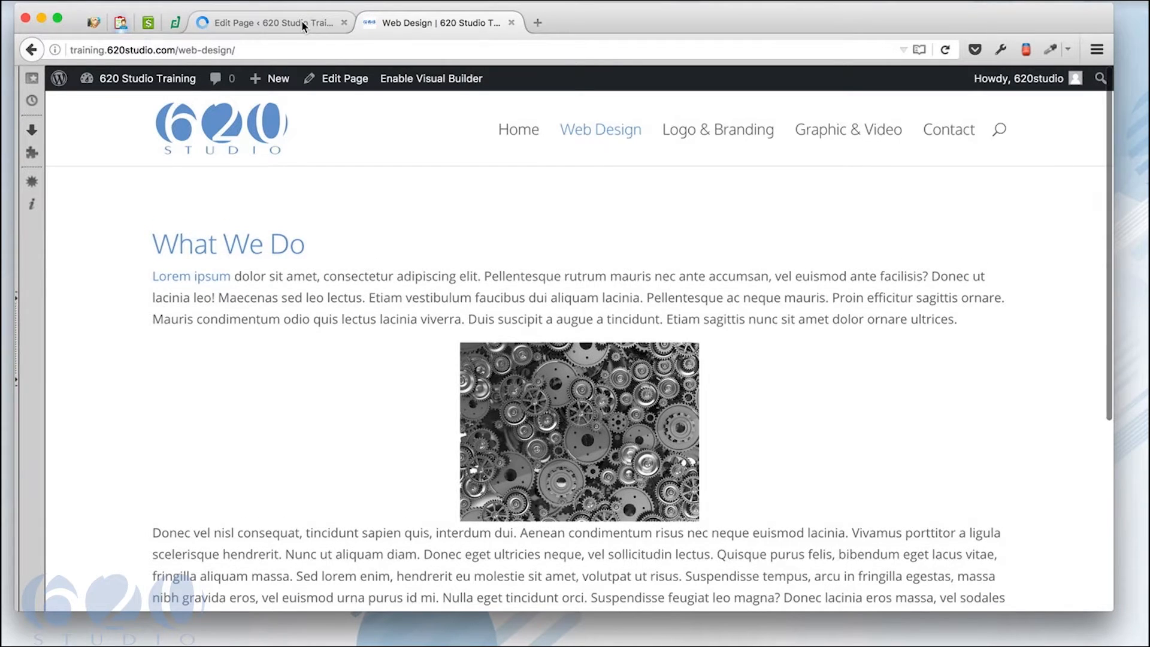
Return to the page editor, review the row's general and advanced design settings, and close them without changes.
left_click(302, 22)
scroll(476, 312, "down", 10)
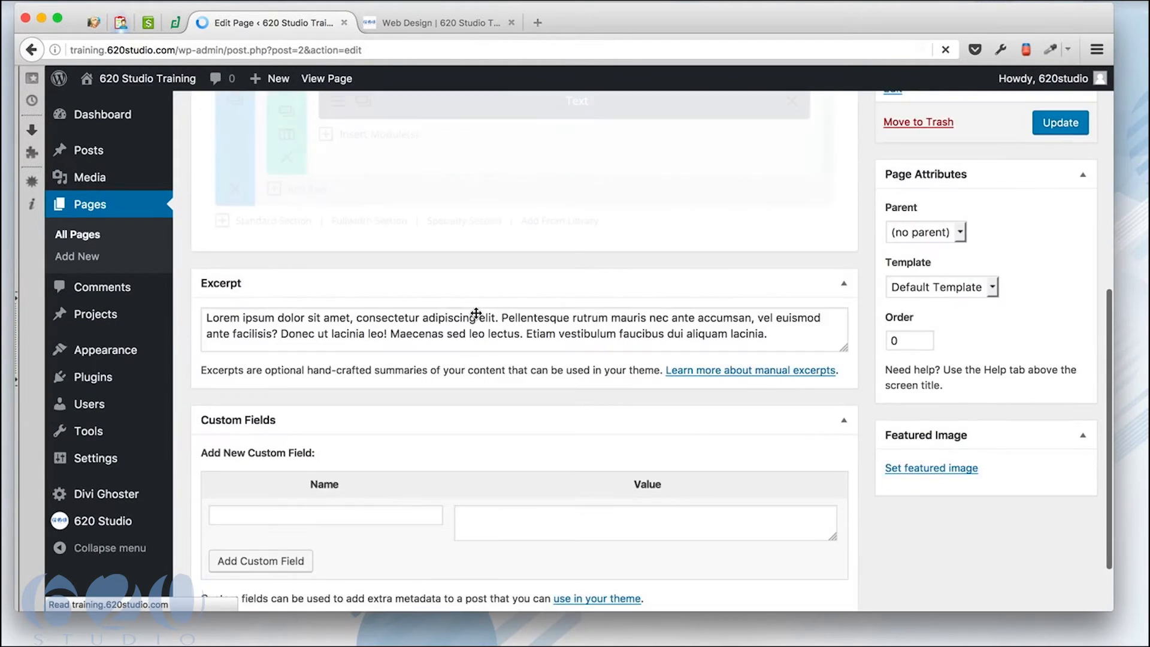
scroll(475, 312, "up", 5)
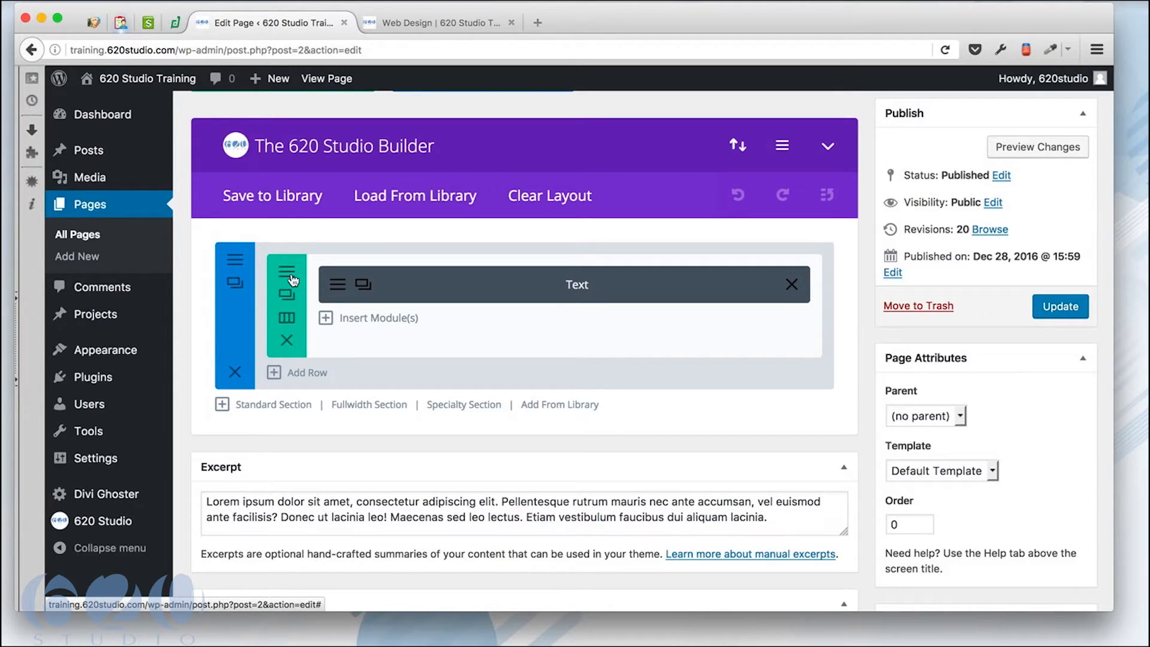
left_click(291, 277)
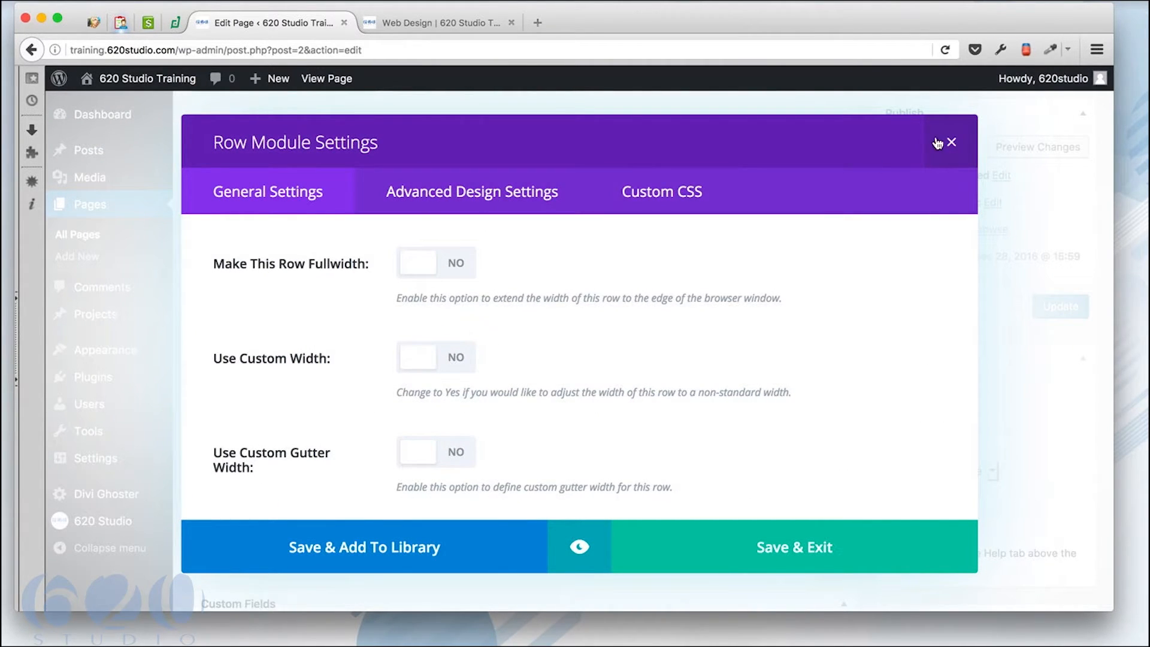
left_click(532, 192)
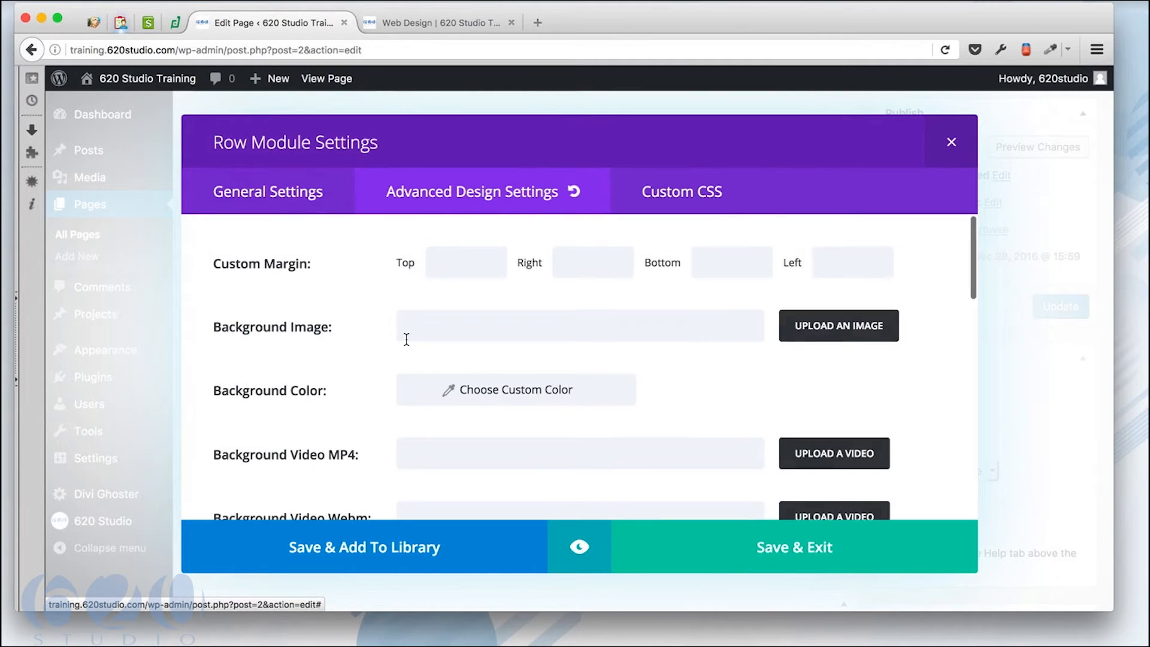
scroll(462, 368, "down", 10)
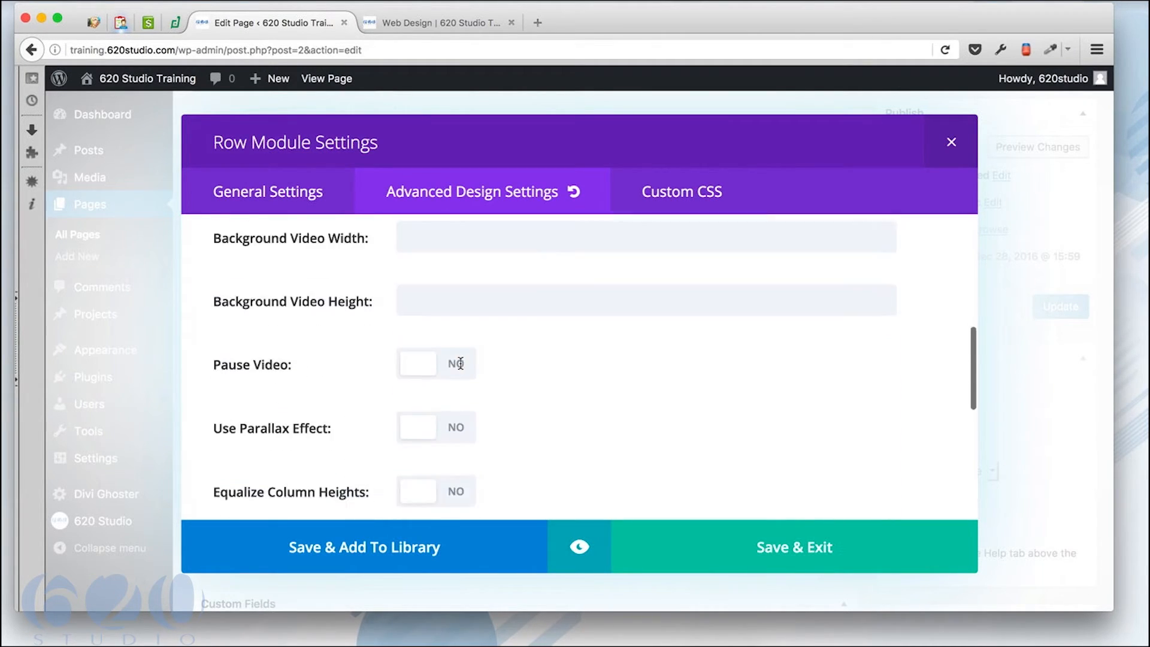
scroll(462, 369, "down", 2)
scroll(462, 368, "up", 12)
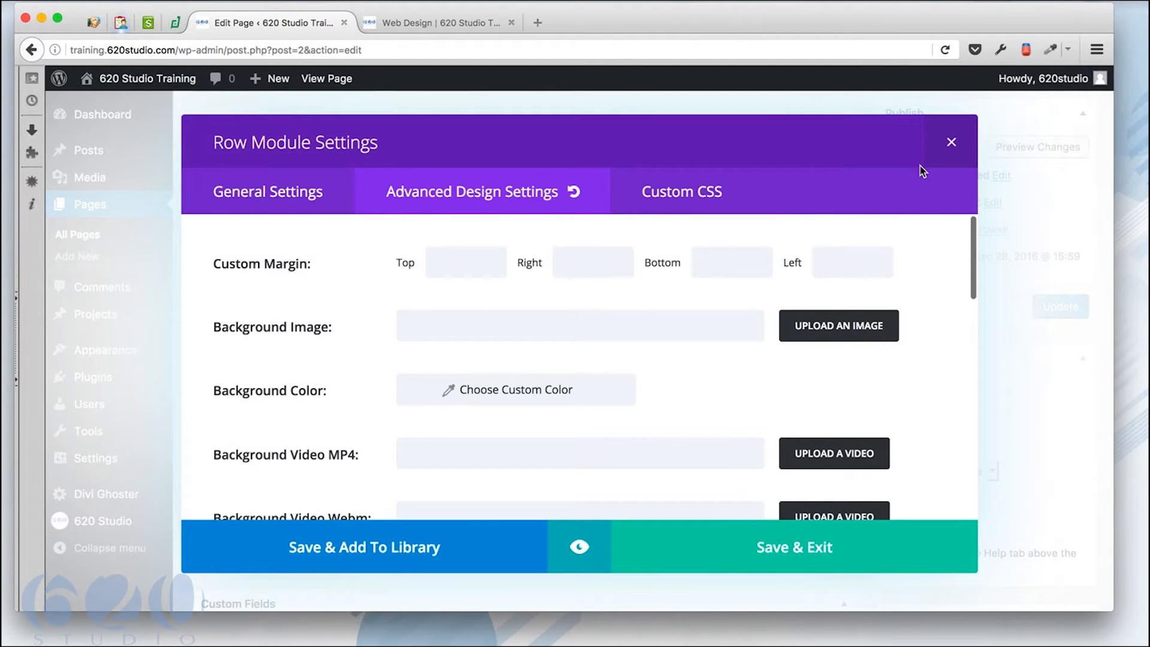
left_click(950, 143)
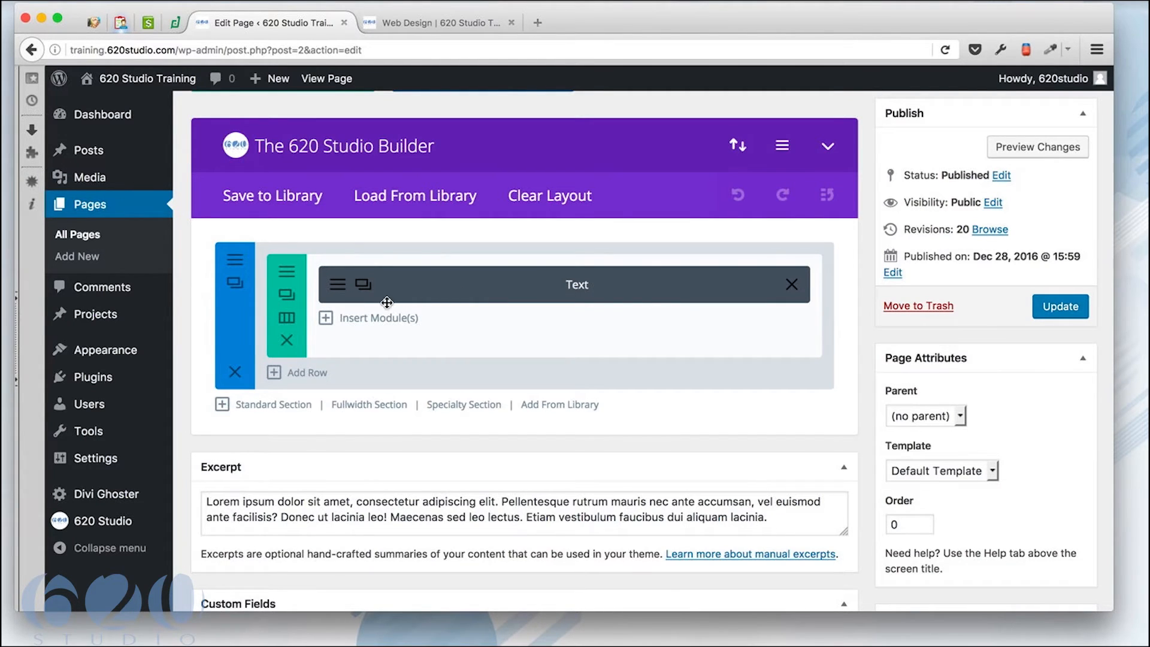
Review the Text module's advanced design settings and its content in the general settings, and save and close the module without changes.
left_click(344, 288)
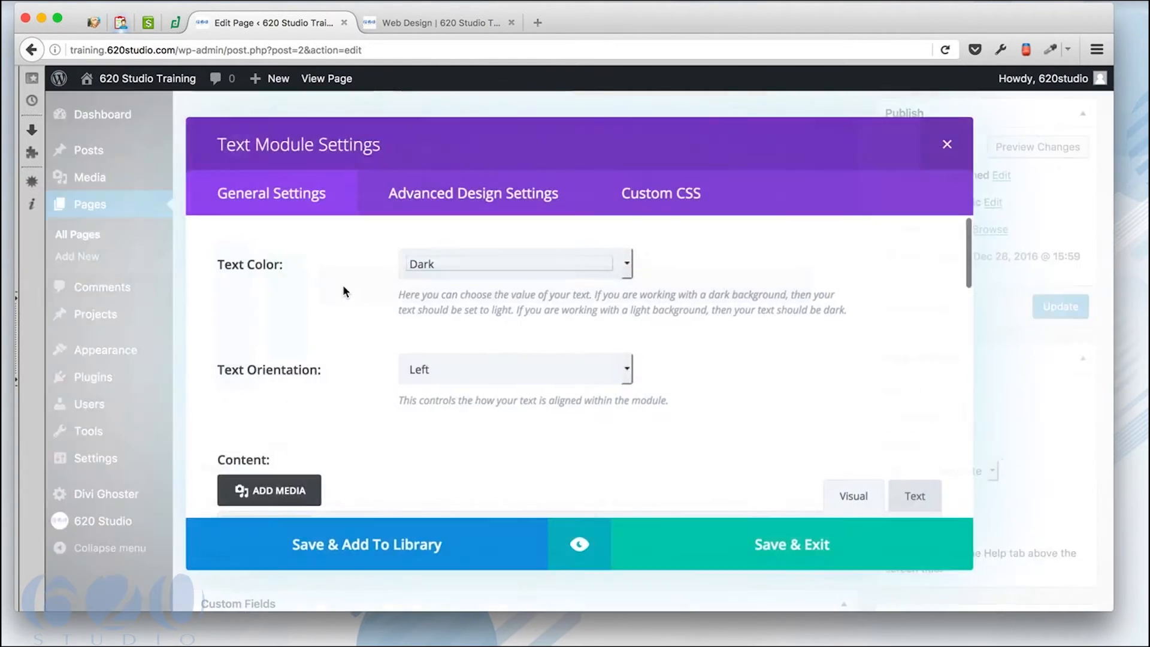
left_click(460, 197)
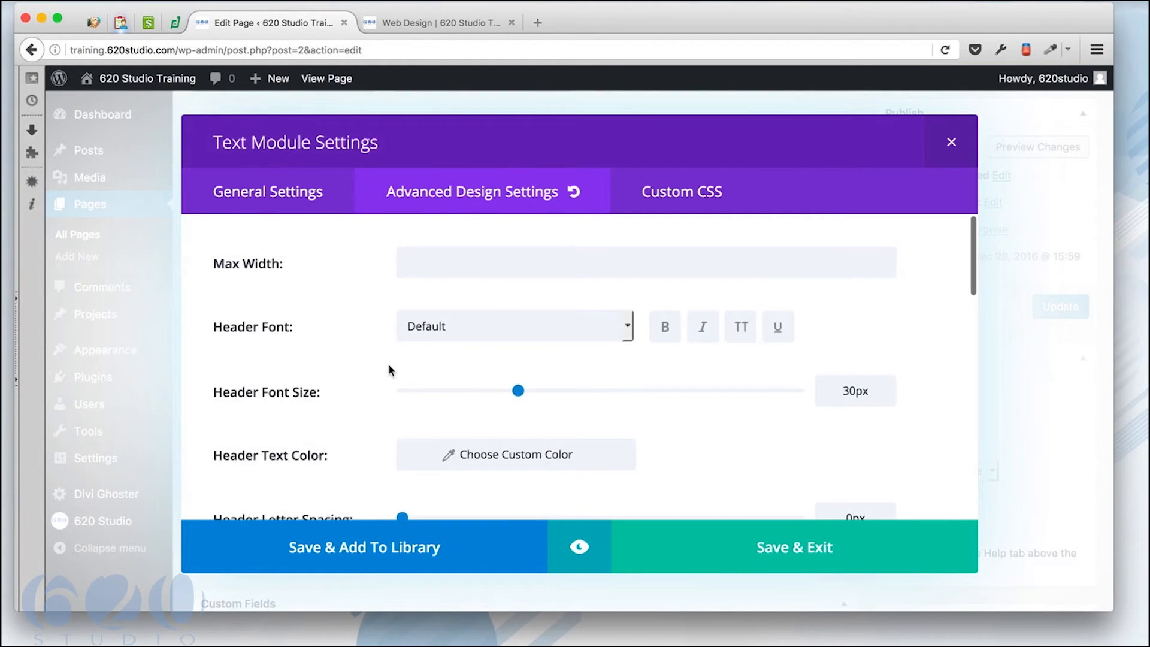
scroll(388, 365, "down", 5)
scroll(388, 365, "down", 7)
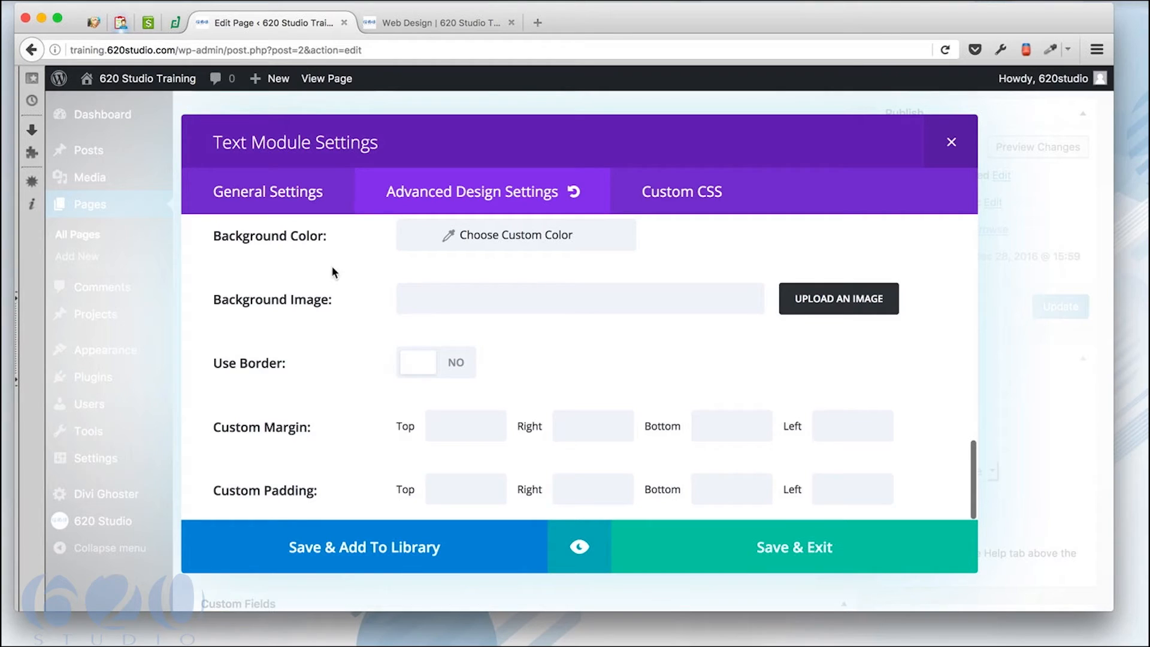
left_click(299, 194)
scroll(369, 420, "down", 10)
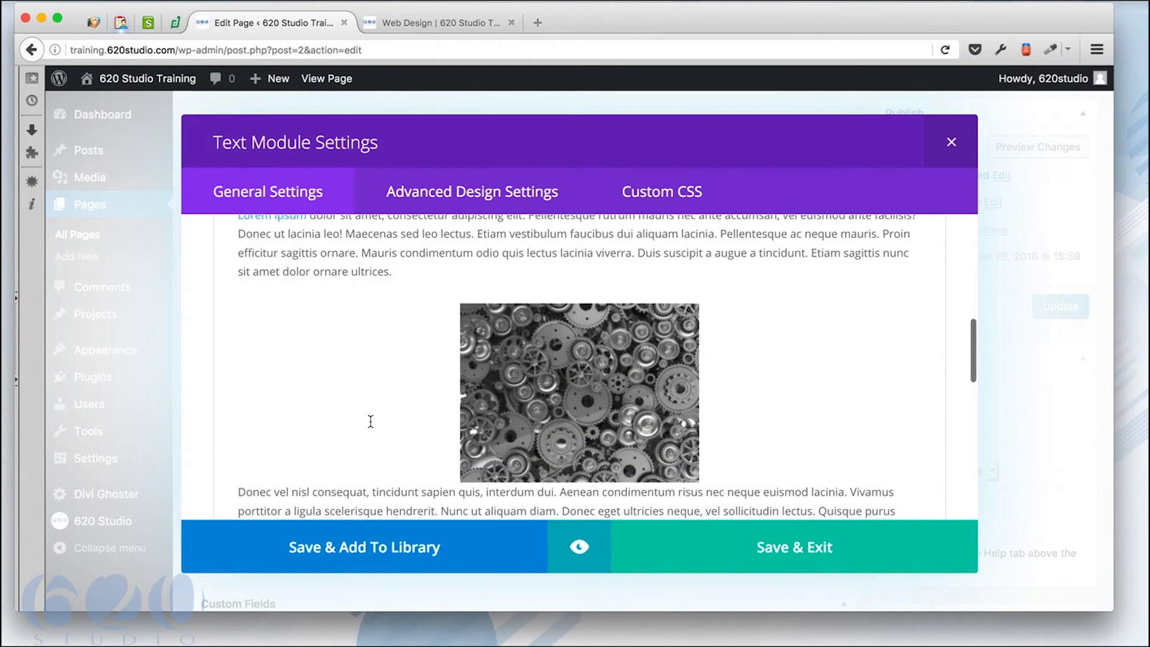
scroll(370, 422, "up", 5)
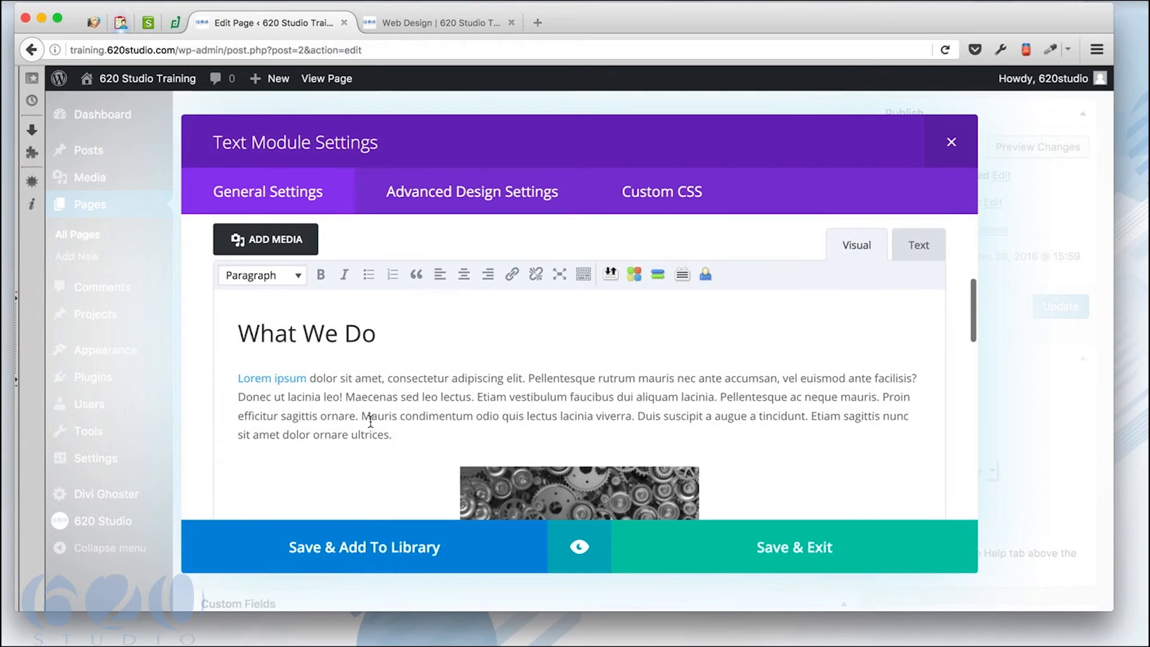
scroll(579, 422, "down", 2)
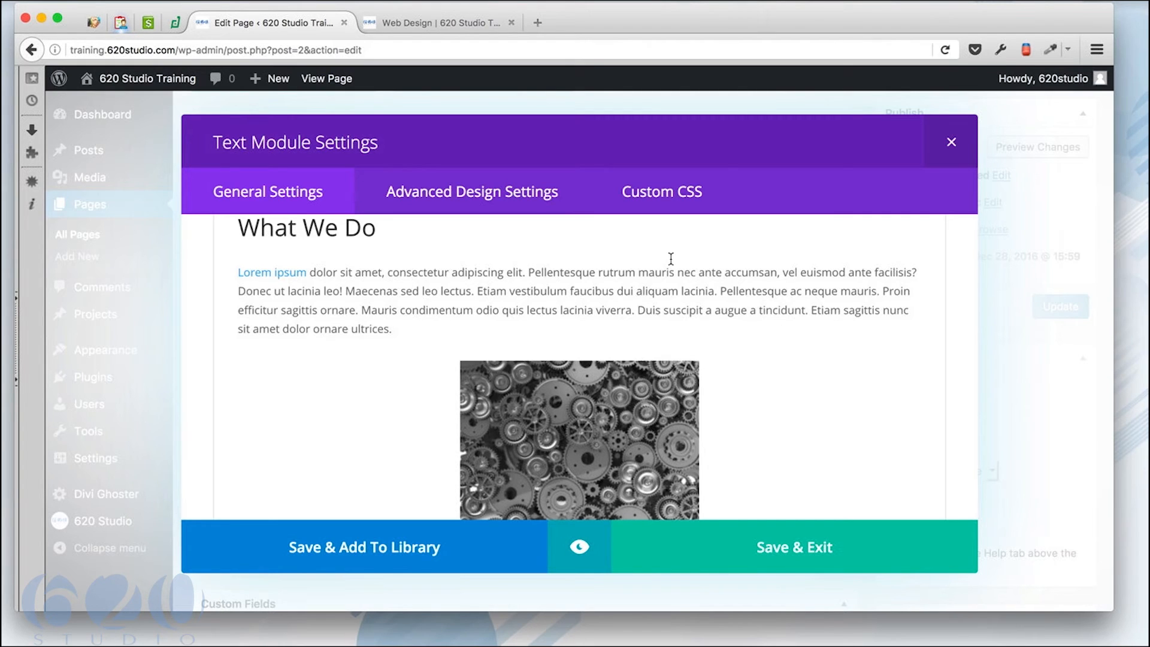
left_click(775, 544)
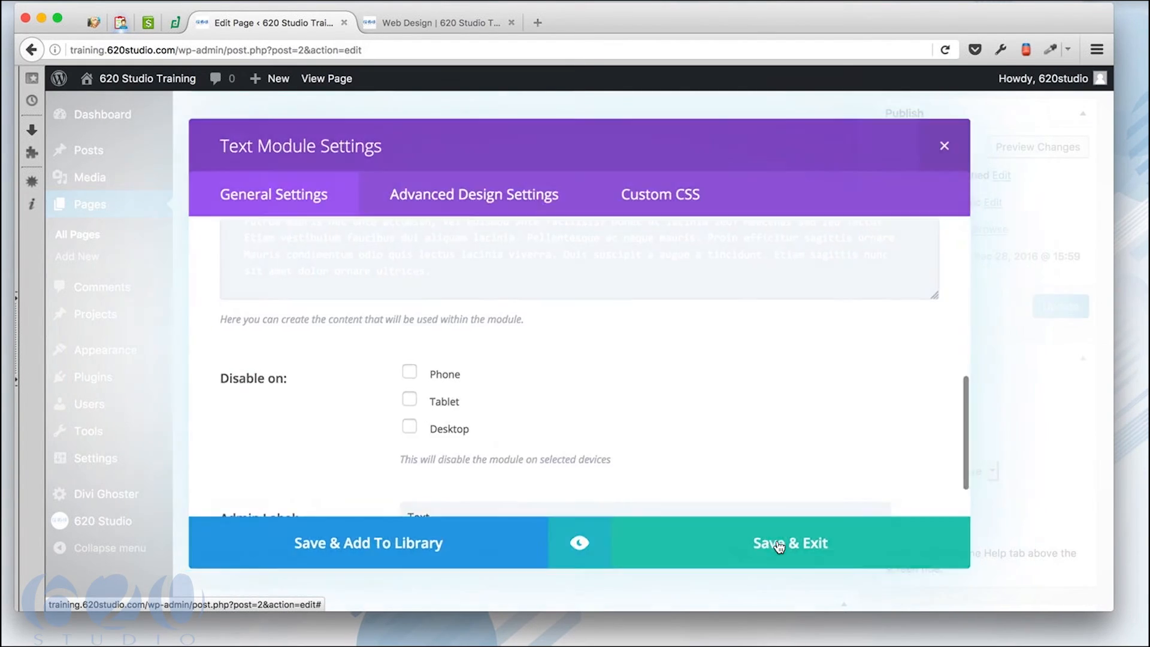